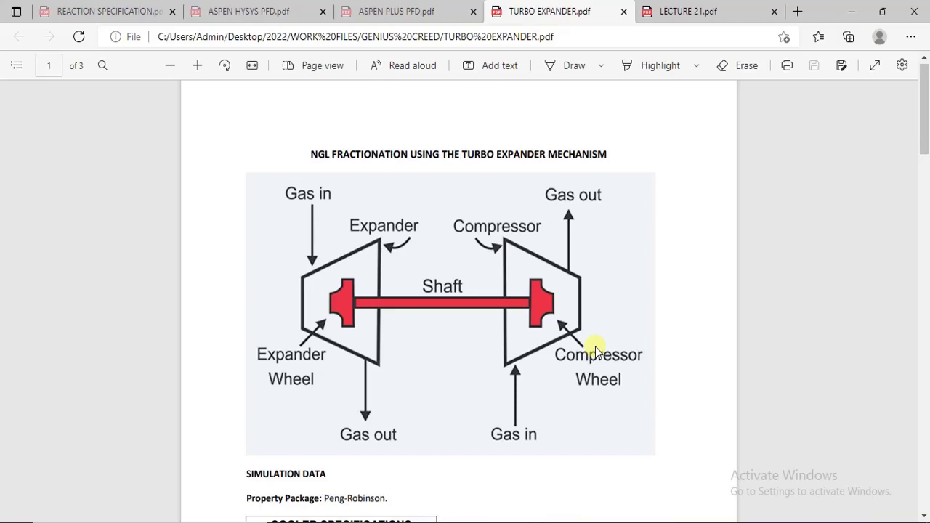
Step: Review the simulation data in the TURBO EXPANDER PDF, and inspect Component List - 1 in Aspen HYSYS
{"action": "left_click_drag", "start_coordinate": [921, 121], "coordinate": [927, 272]}
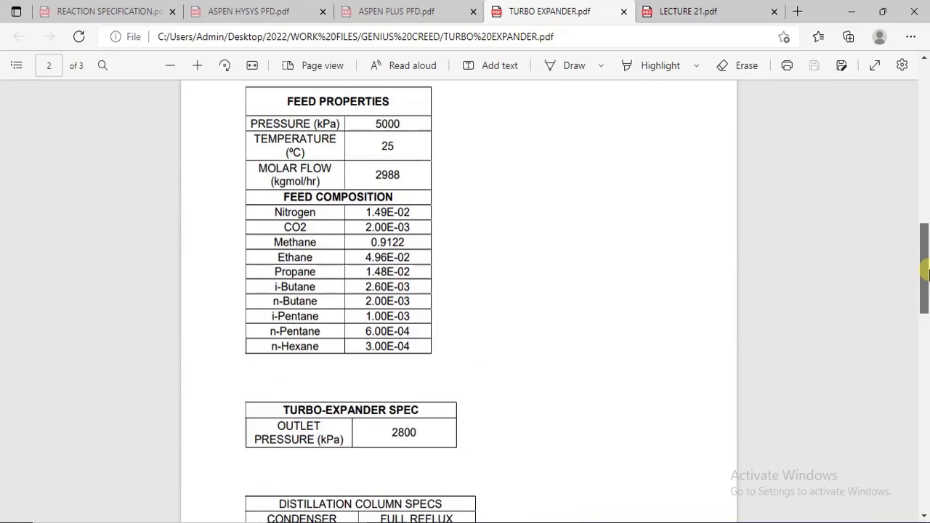
{"action": "left_click_drag", "start_coordinate": [927, 272], "coordinate": [923, 187]}
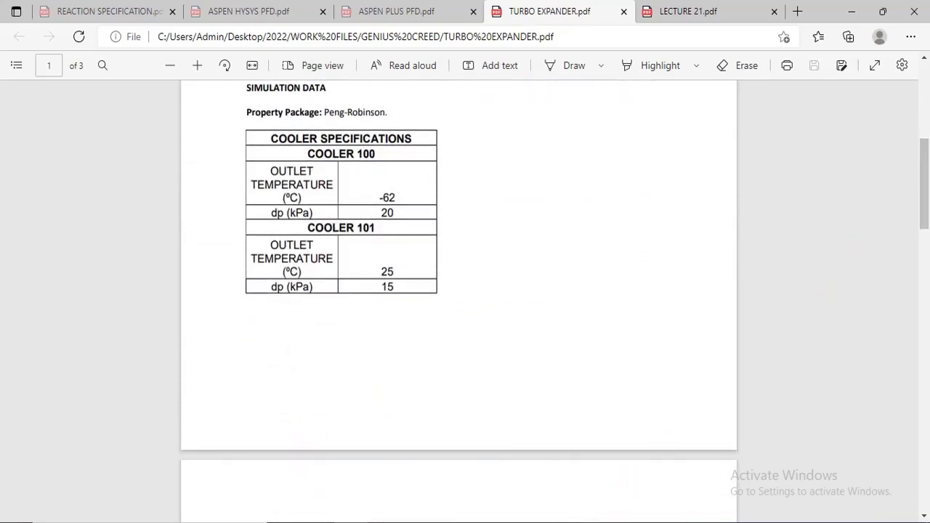
{"action": "mouse_move", "coordinate": [616, 521]}
{"action": "left_click", "coordinate": [660, 472]}
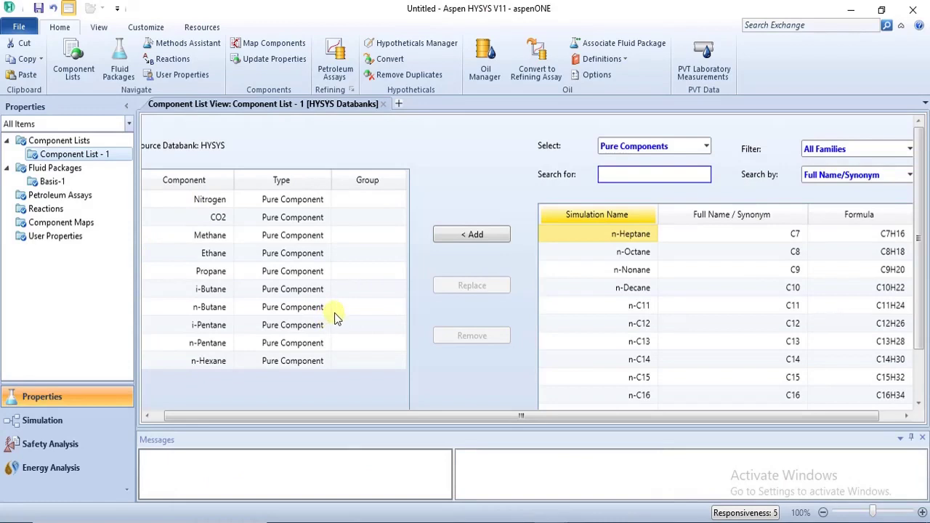
{"action": "left_click", "coordinate": [93, 140]}
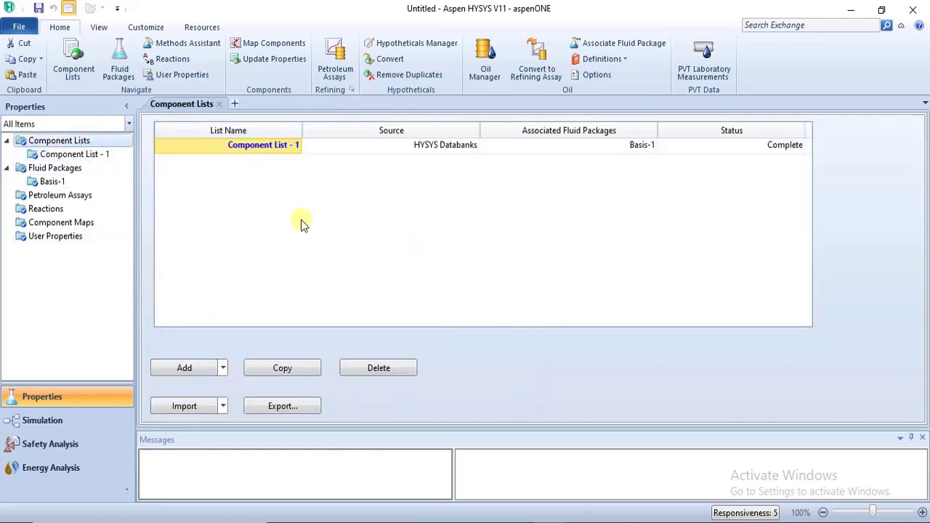
{"action": "left_click", "coordinate": [79, 154]}
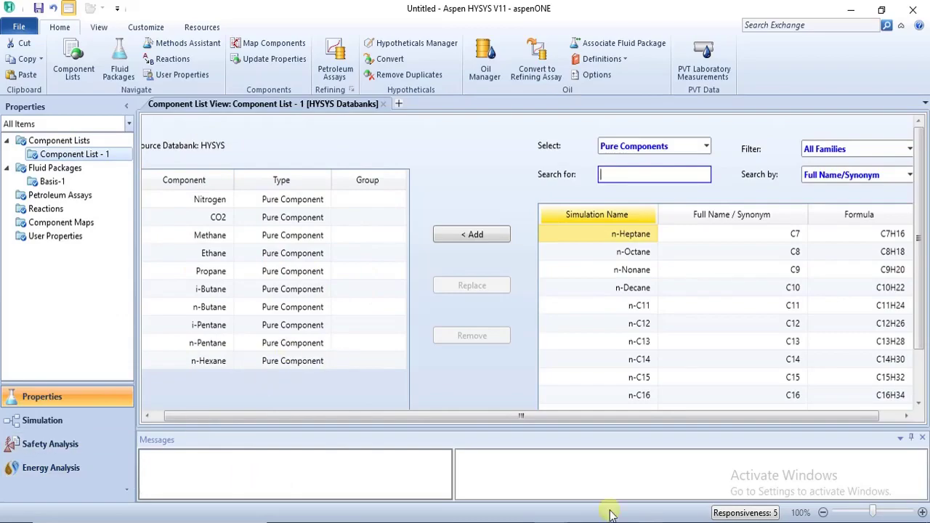
Step: Compare the PDF's feed composition and property package with Component List - 1 and the Basis-1 fluid package in Aspen HYSYS
{"action": "key", "text": "alt+Tab"}
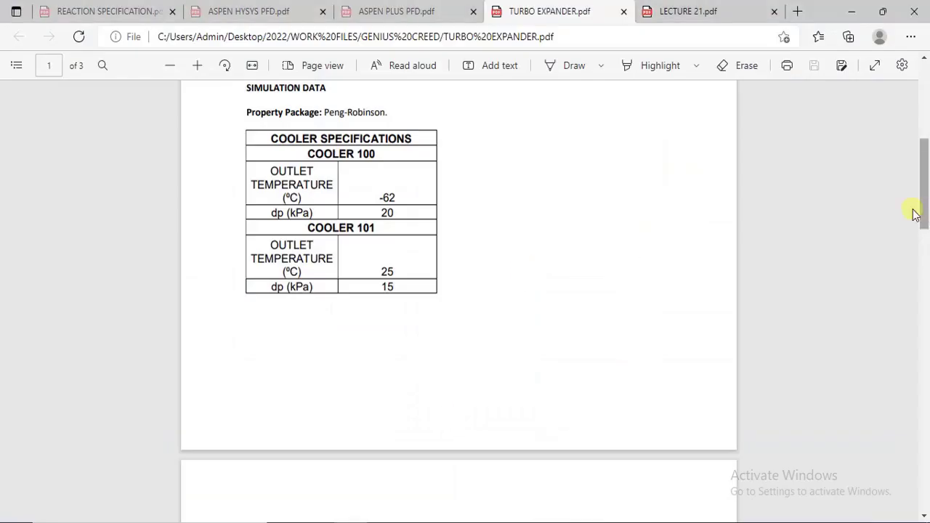
{"action": "left_click_drag", "start_coordinate": [926, 197], "coordinate": [824, 284]}
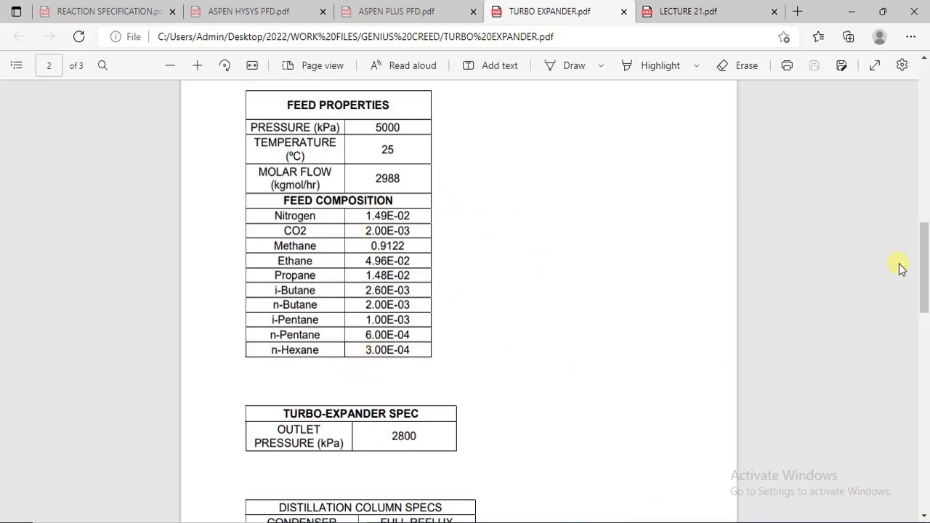
{"action": "left_click_drag", "start_coordinate": [923, 283], "coordinate": [923, 175]}
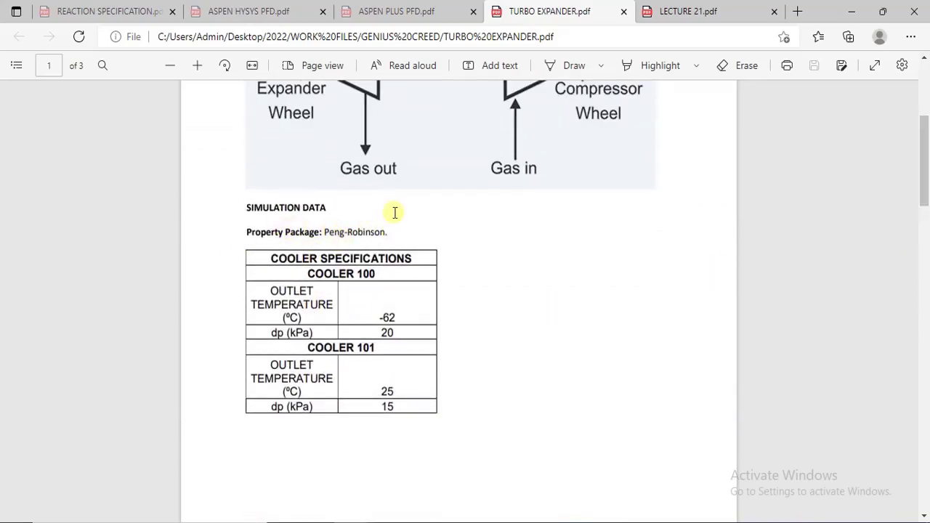
{"action": "mouse_move", "coordinate": [548, 521]}
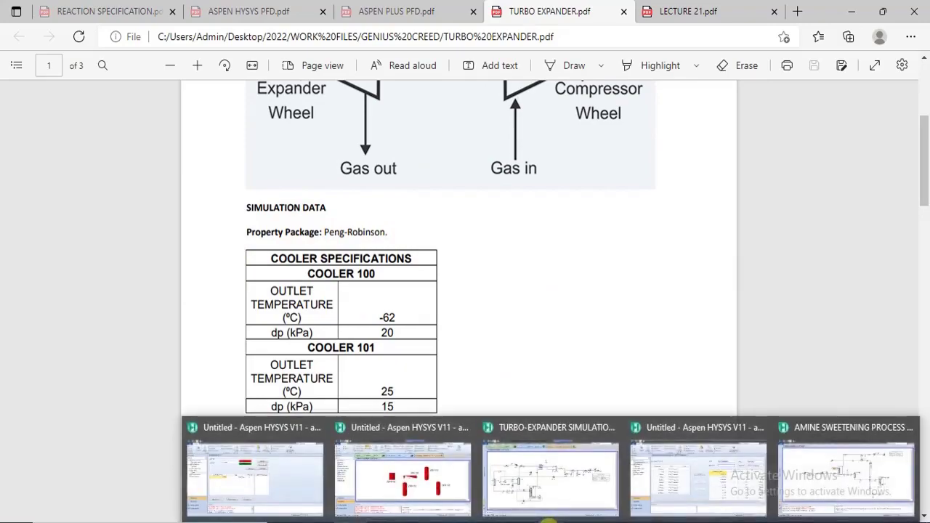
{"action": "left_click", "coordinate": [698, 476]}
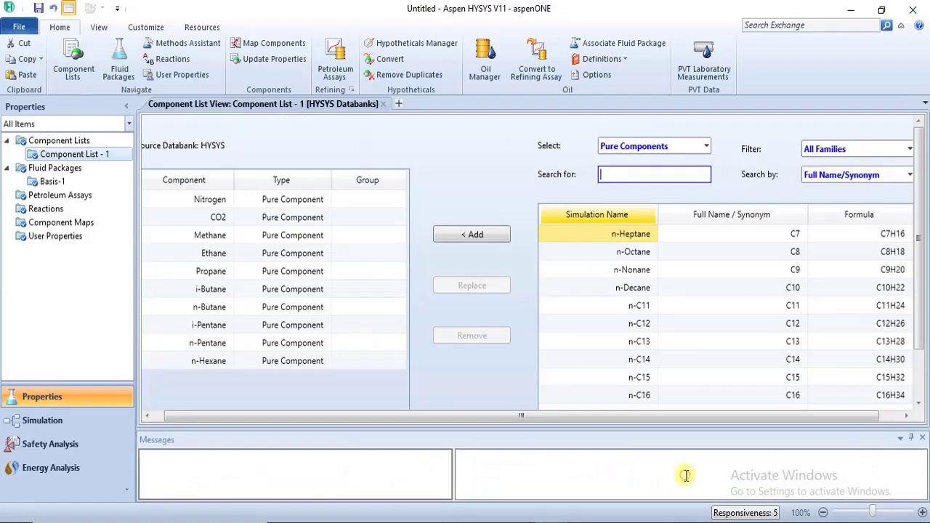
{"action": "double_click", "coordinate": [45, 182]}
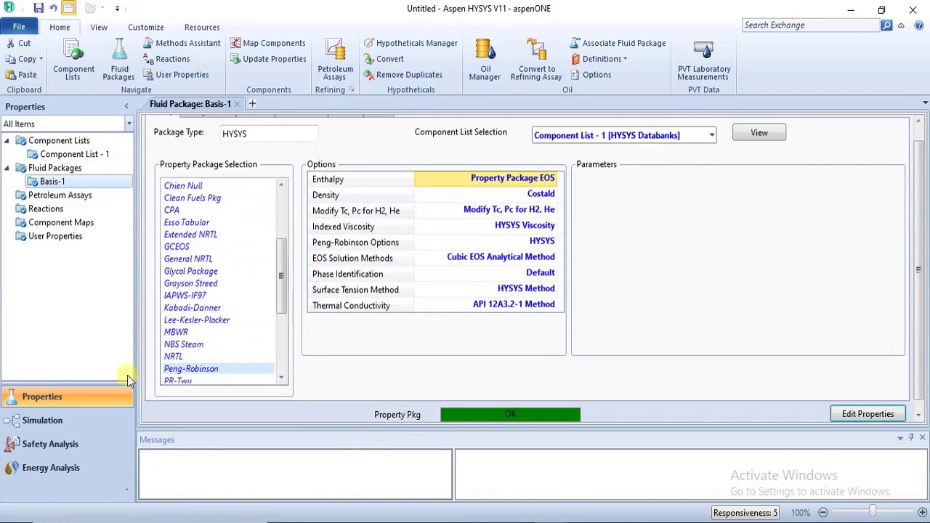
{"action": "double_click", "coordinate": [78, 157]}
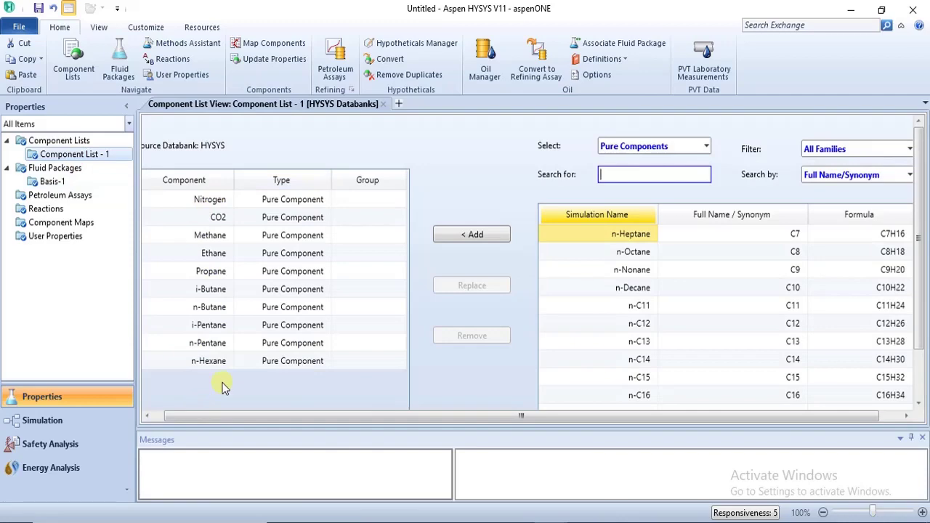
{"action": "left_click", "coordinate": [47, 182]}
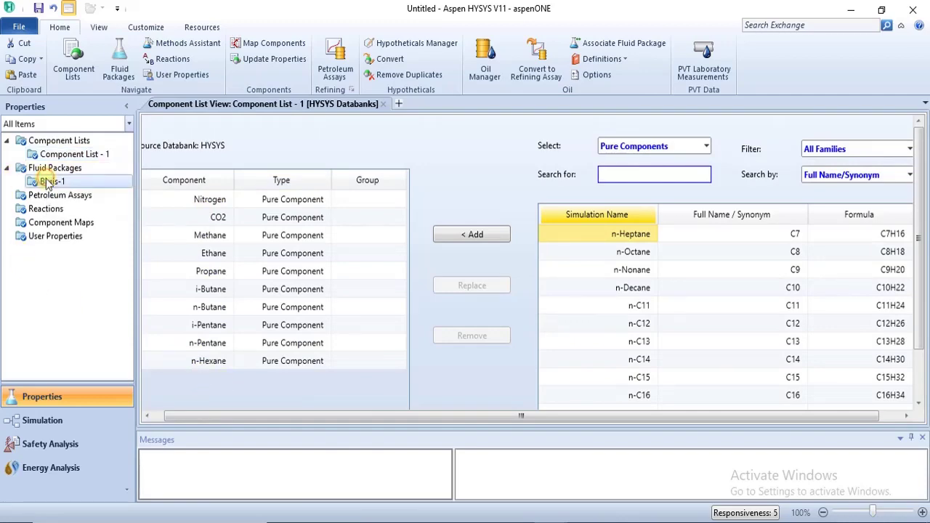
{"action": "double_click", "coordinate": [47, 182]}
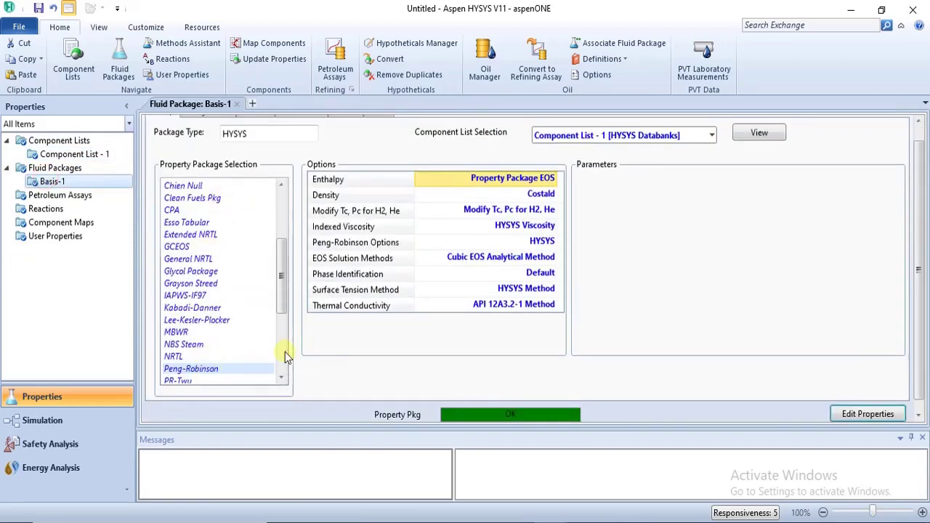
Step: Enter the simulation environment, and consult the feed properties table in the TURBO EXPANDER PDF before returning to Aspen HYSYS
{"action": "left_click", "coordinate": [58, 426]}
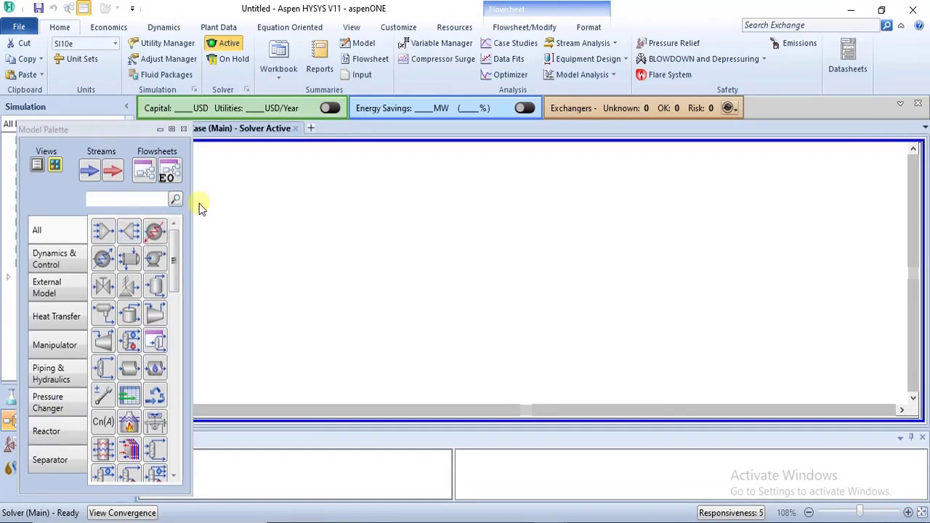
{"action": "left_click", "coordinate": [369, 462]}
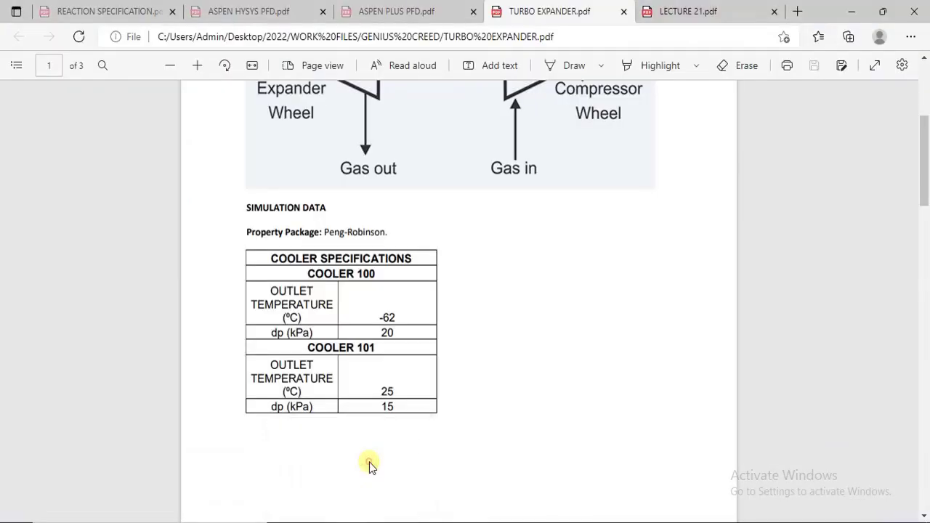
{"action": "left_click_drag", "start_coordinate": [927, 197], "coordinate": [927, 298]}
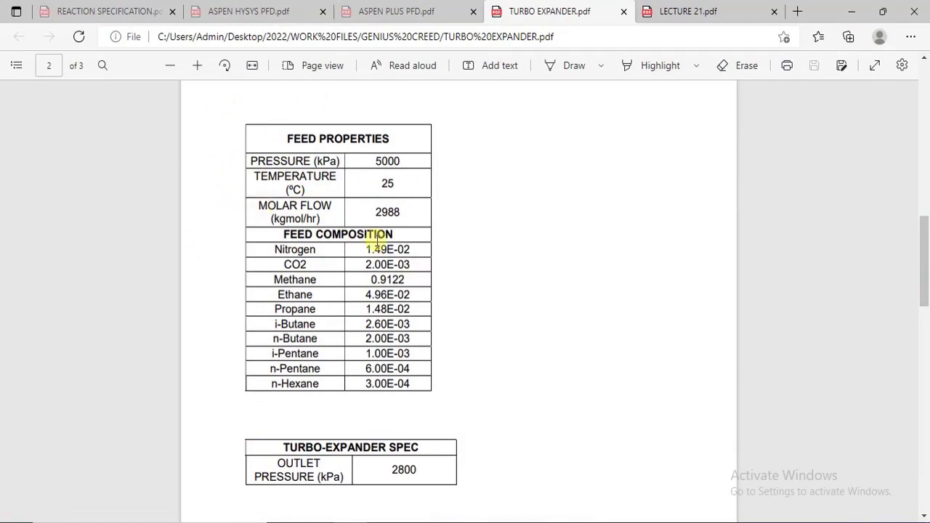
{"action": "mouse_move", "coordinate": [617, 517]}
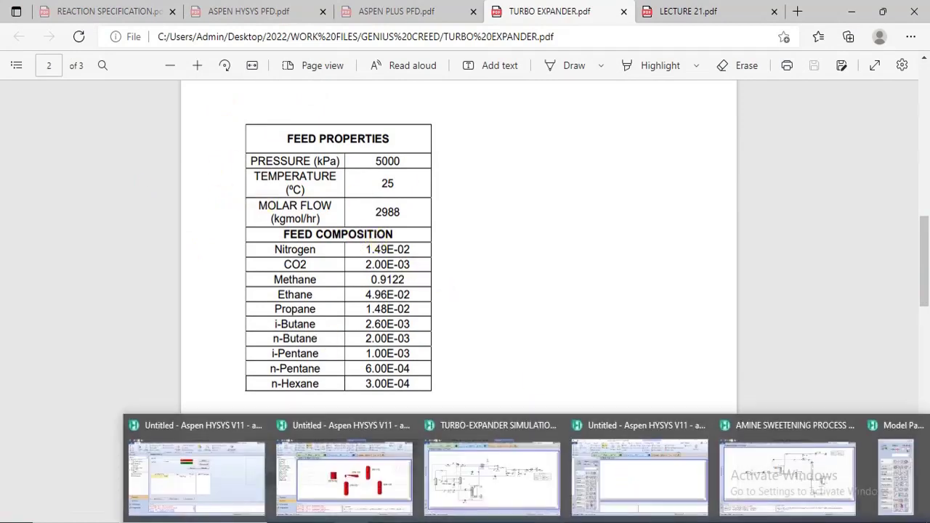
{"action": "left_click", "coordinate": [668, 483]}
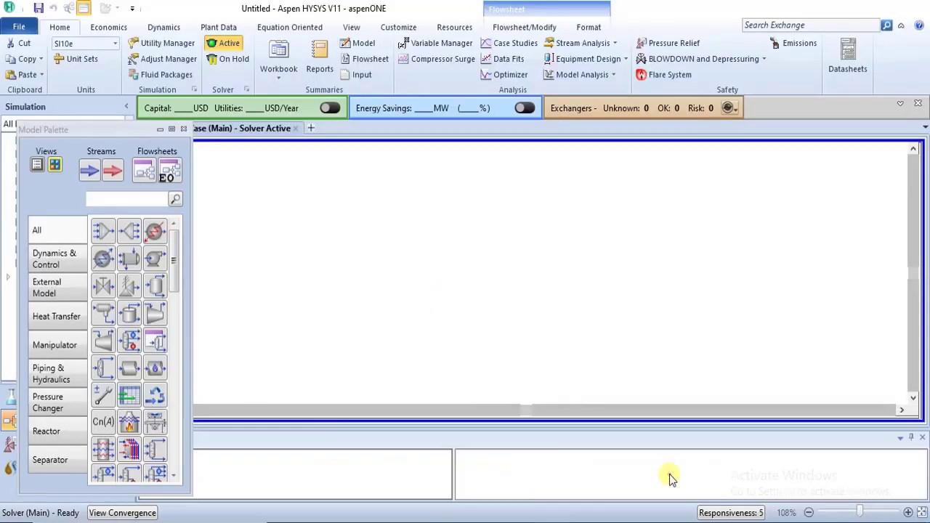
Step: Place a material stream on the empty flowsheet and rename it FEED
{"action": "left_click", "coordinate": [86, 169]}
{"action": "left_click", "coordinate": [293, 267]}
{"action": "left_click_drag", "start_coordinate": [311, 264], "coordinate": [299, 234]}
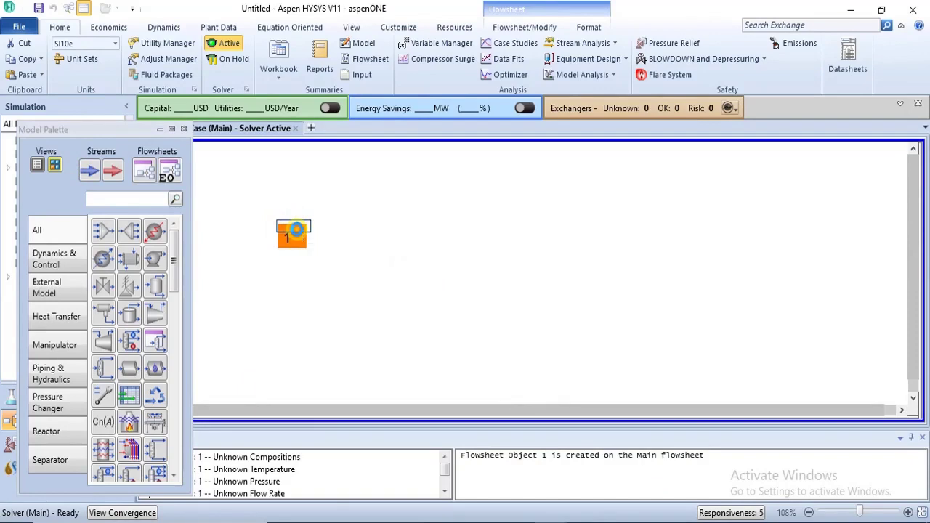
{"action": "double_click", "coordinate": [296, 234]}
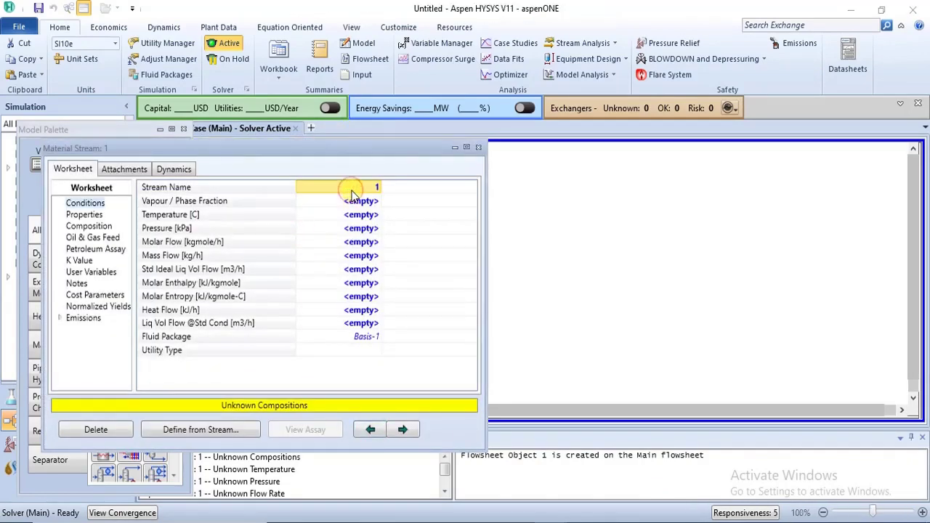
{"action": "type", "text": "FEED"}
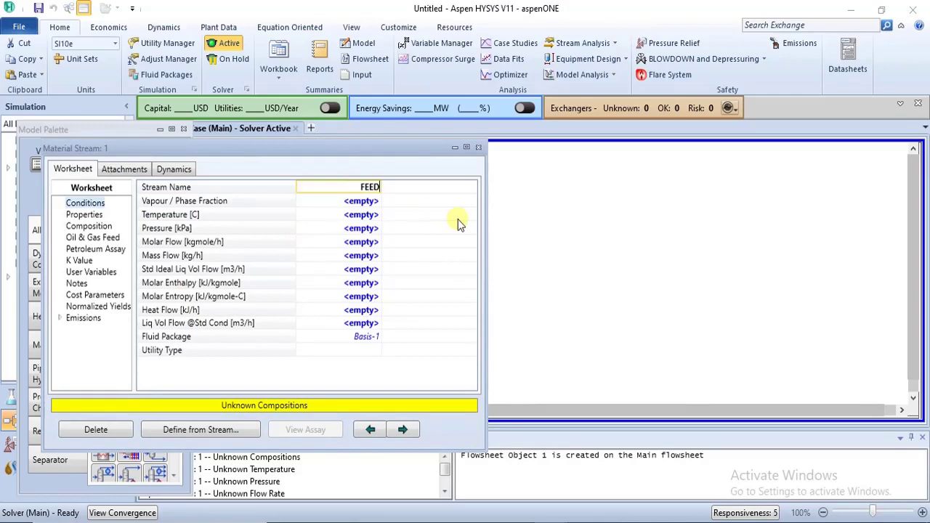
{"action": "key", "text": "Return"}
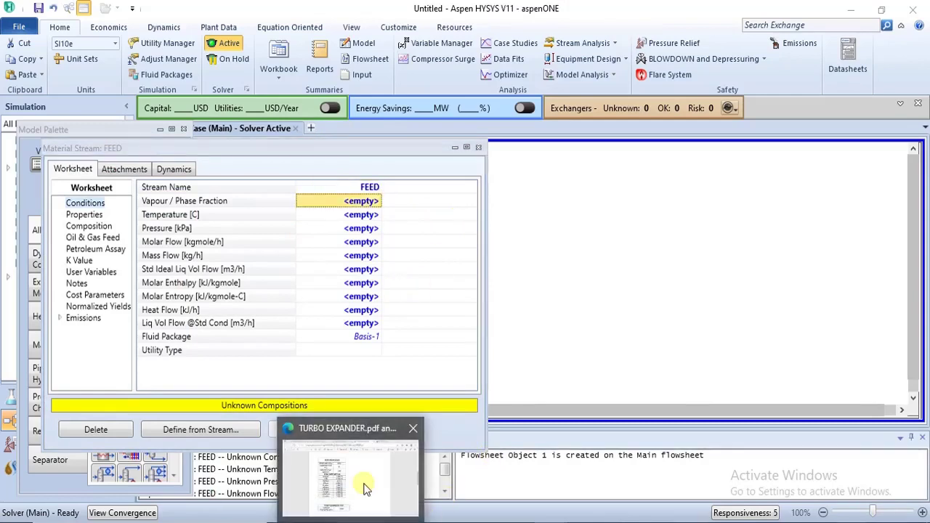
Step: Set the FEED stream's pressure to 5000 kPa and its temperature to 25 °C
{"action": "mouse_move", "coordinate": [364, 490]}
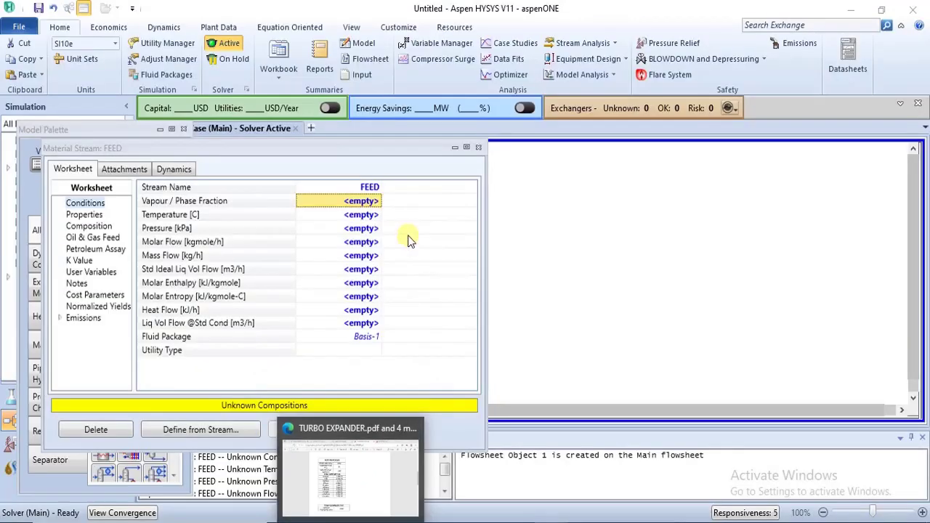
{"action": "left_click", "coordinate": [346, 229]}
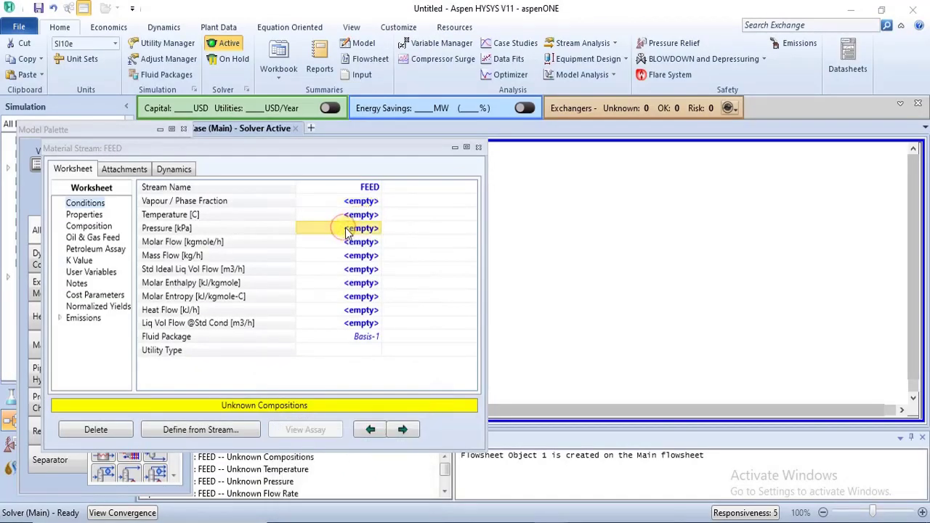
{"action": "type", "text": "5000"}
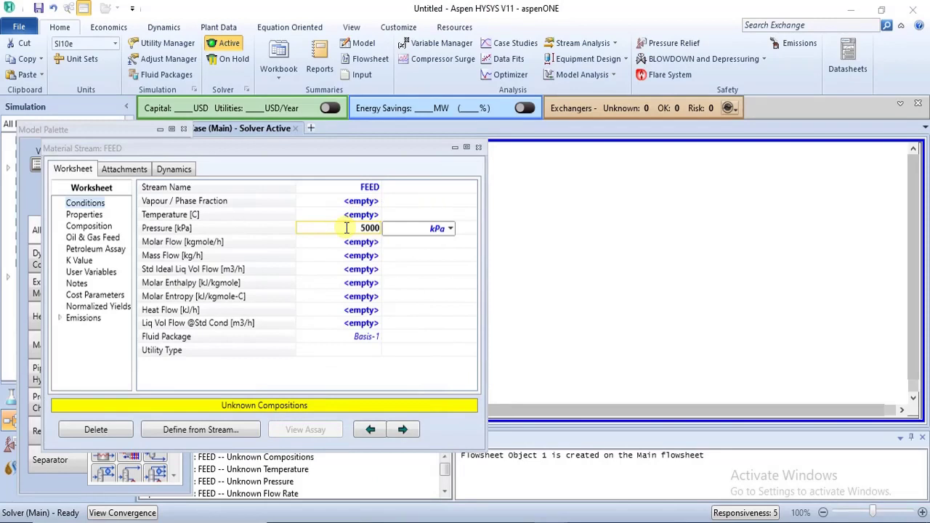
{"action": "key", "text": "Return"}
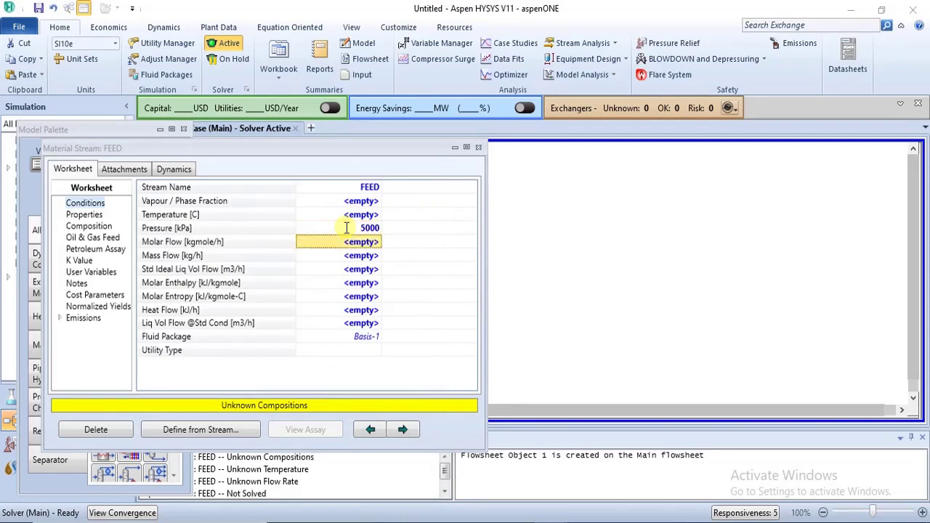
{"action": "left_click", "coordinate": [376, 216]}
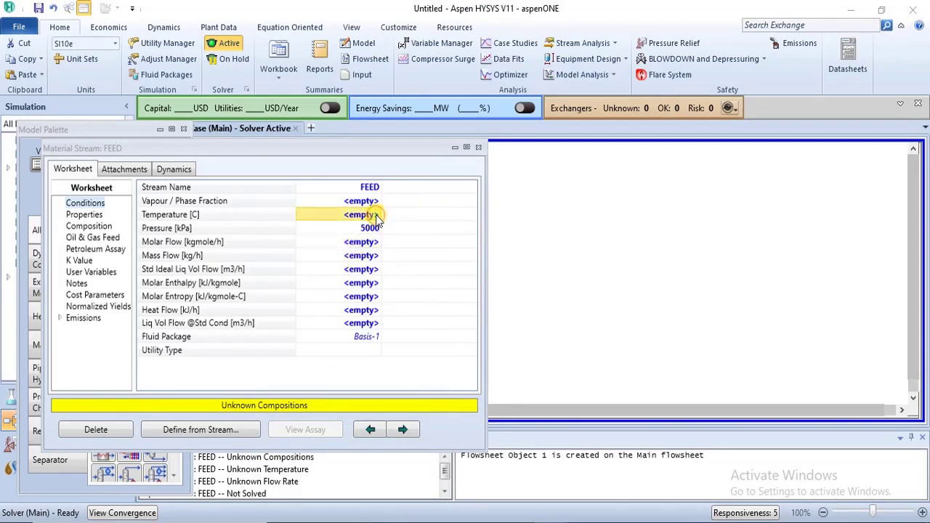
{"action": "left_click", "coordinate": [376, 217]}
{"action": "key", "text": "Return"}
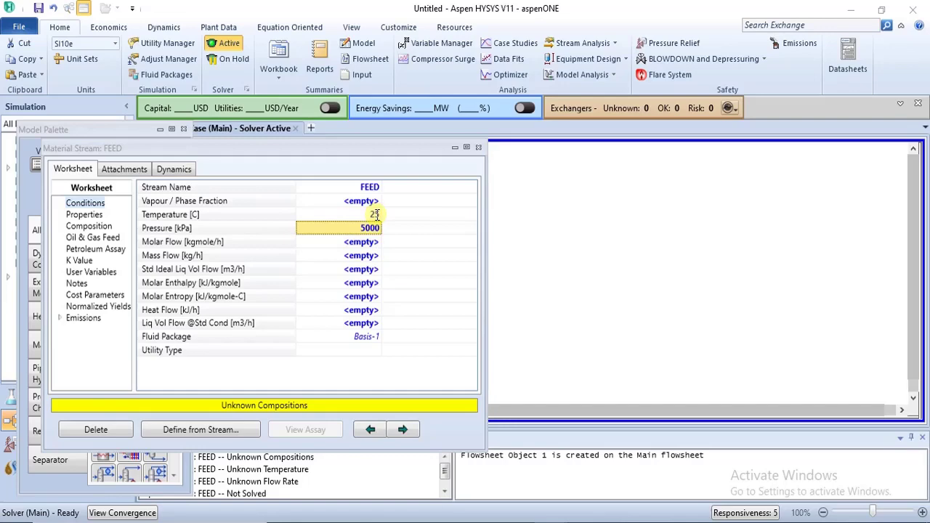
Step: Set the FEED stream's molar flow to 2998 kgmole/h
{"action": "mouse_move", "coordinate": [353, 502]}
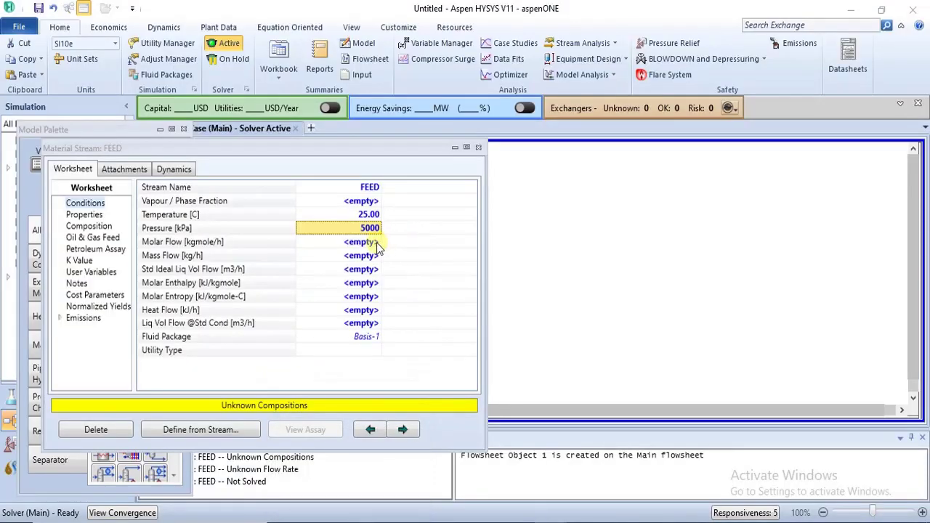
{"action": "left_click", "coordinate": [379, 241]}
{"action": "type", "text": "2"}
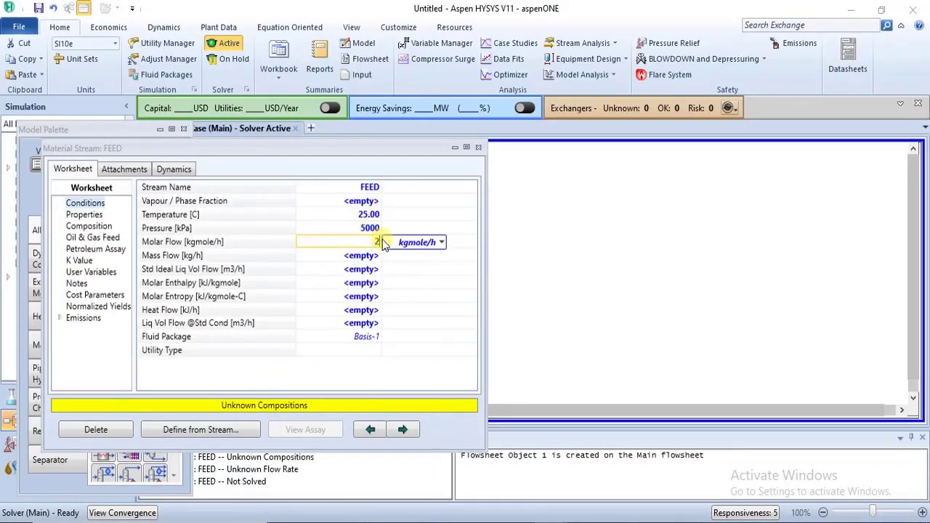
{"action": "type", "text": "998"}
{"action": "key", "text": "Return"}
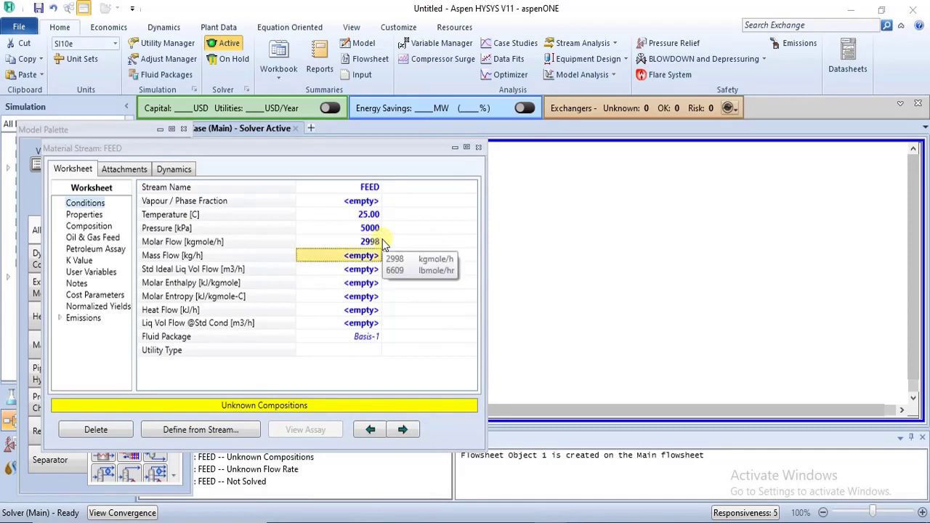
Step: Open the FEED stream's composition and enter a nitrogen mole fraction of 1.49E-2, consulting the TURBO EXPANDER PDF for the values
{"action": "left_click", "coordinate": [100, 227]}
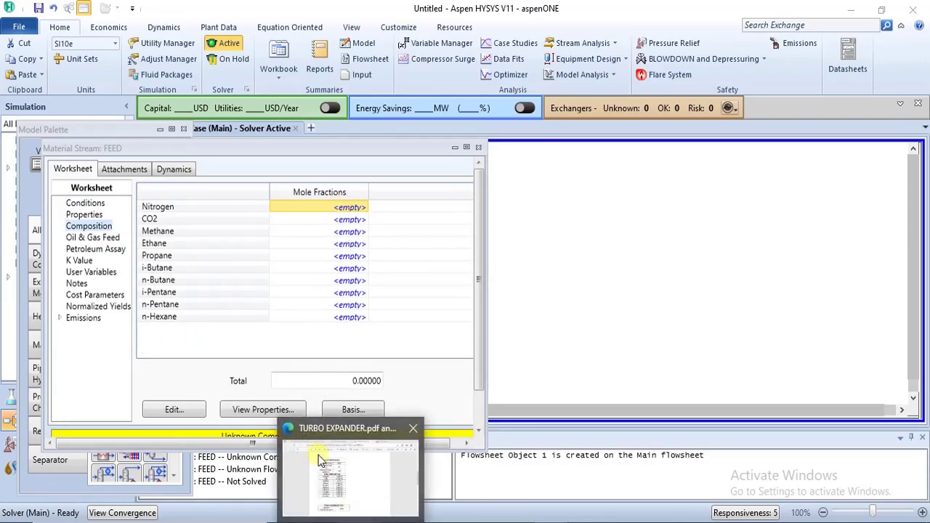
{"action": "mouse_move", "coordinate": [318, 455]}
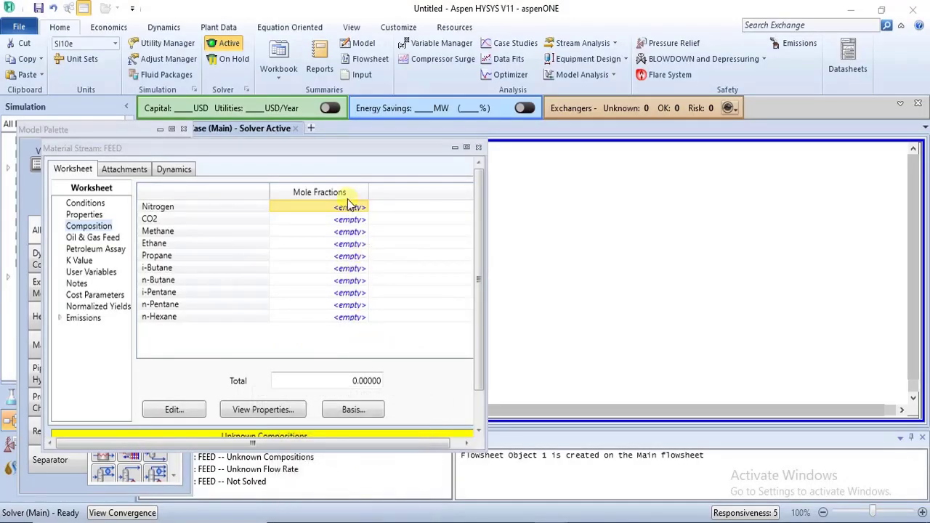
{"action": "left_click", "coordinate": [350, 210]}
{"action": "type", "text": "1.4"}
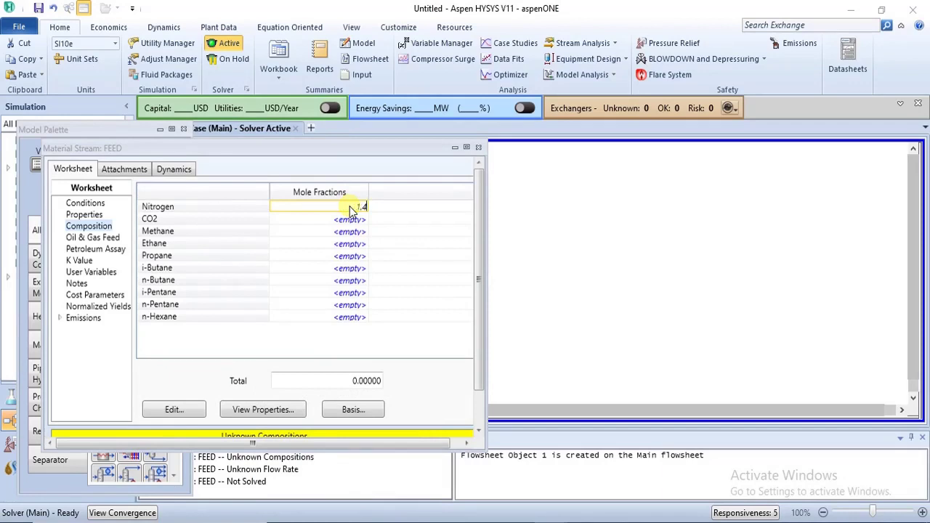
{"action": "type", "text": "9E-2"}
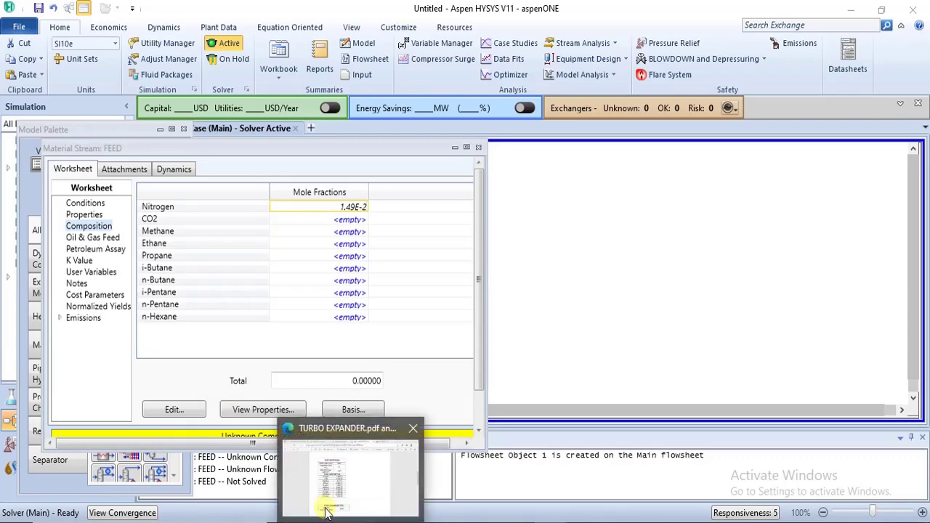
{"action": "left_click", "coordinate": [328, 502]}
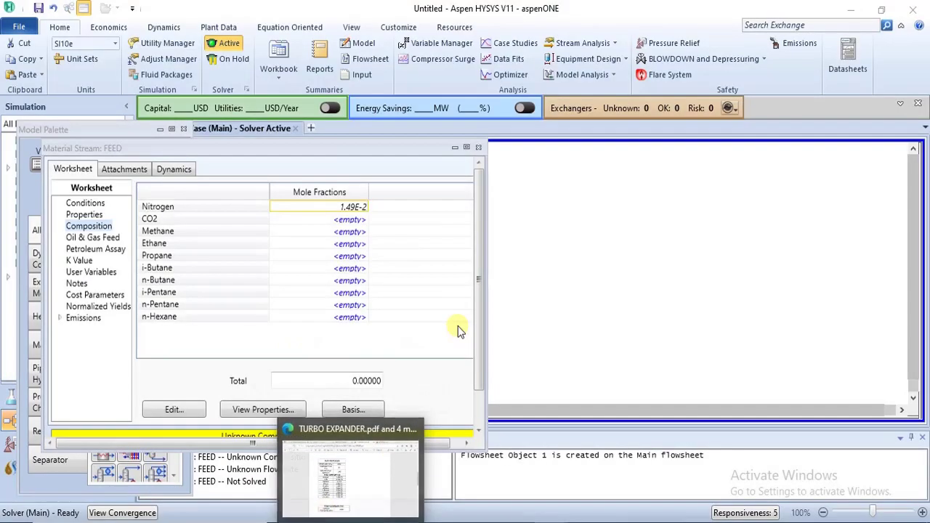
{"action": "key", "text": "Return"}
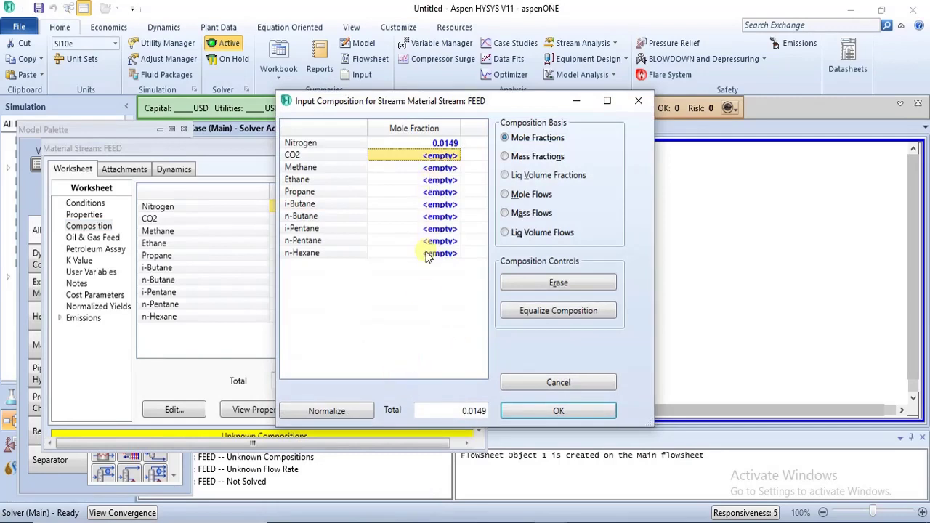
Step: Enter the remaining FEED mole fractions: CO2 0.0020, methane 0.9122, ethane 0.0496, propane 0.0148, i-butane 0.0026, n-butane 0.0020, i-pentane 0.0010, n-pentane 0.0006, n-hexane 0.0003
{"action": "type", "text": "0.0020 0.9122 0.0496 0.0148 0.0026 0.0020 0.0010 0.0006 0.0003"}
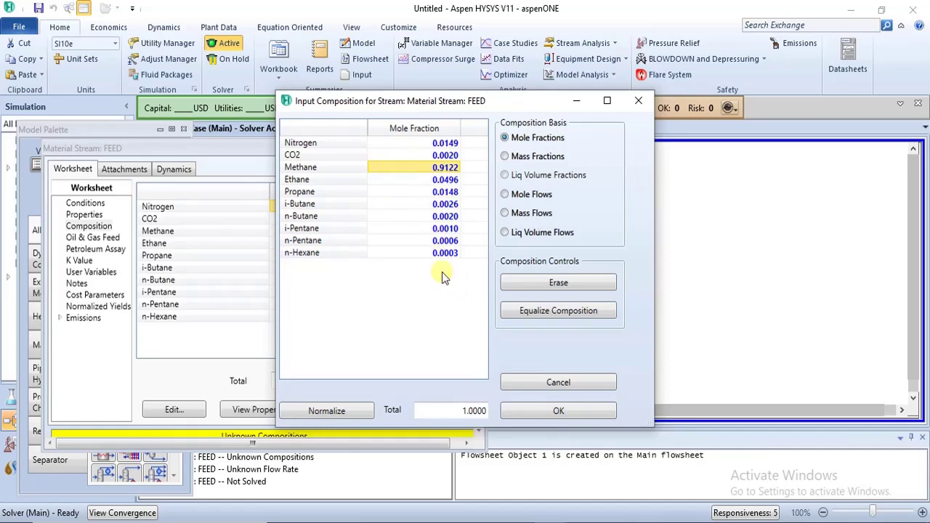
{"action": "left_click", "coordinate": [559, 412]}
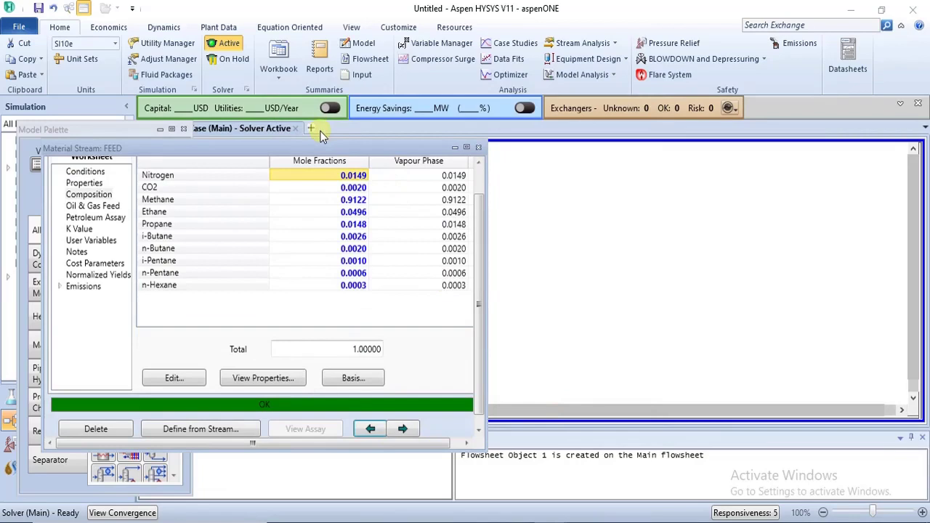
Step: Review the FEED stream's conditions and composition, and close its property window
{"action": "left_click_drag", "start_coordinate": [321, 144], "coordinate": [338, 73]}
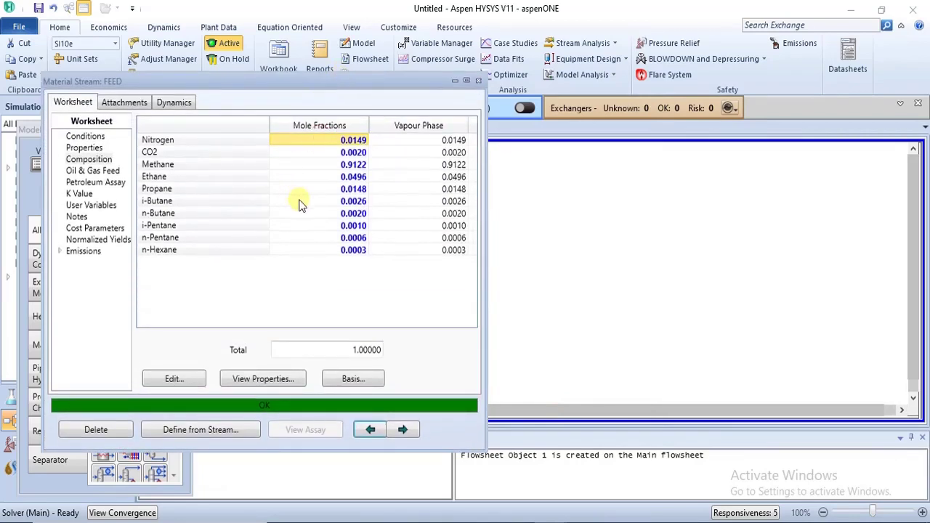
{"action": "left_click", "coordinate": [85, 138]}
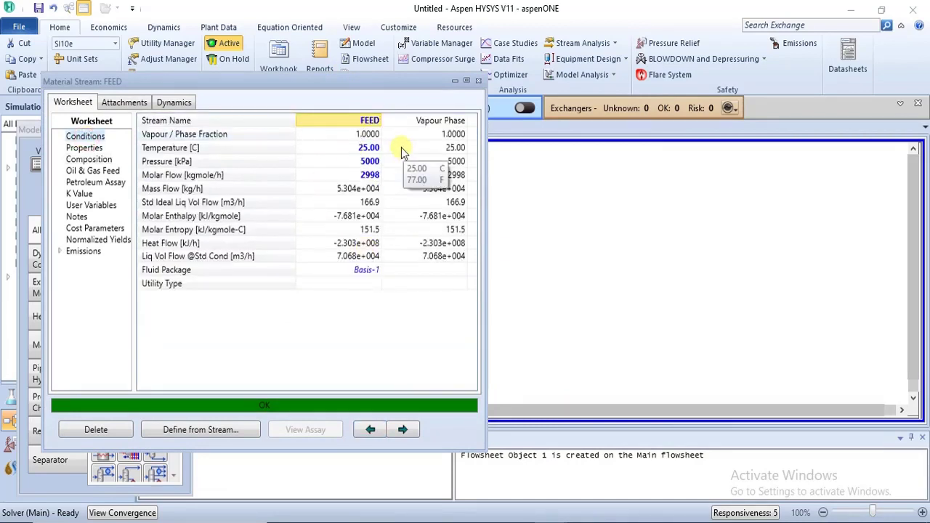
{"action": "left_click", "coordinate": [82, 161]}
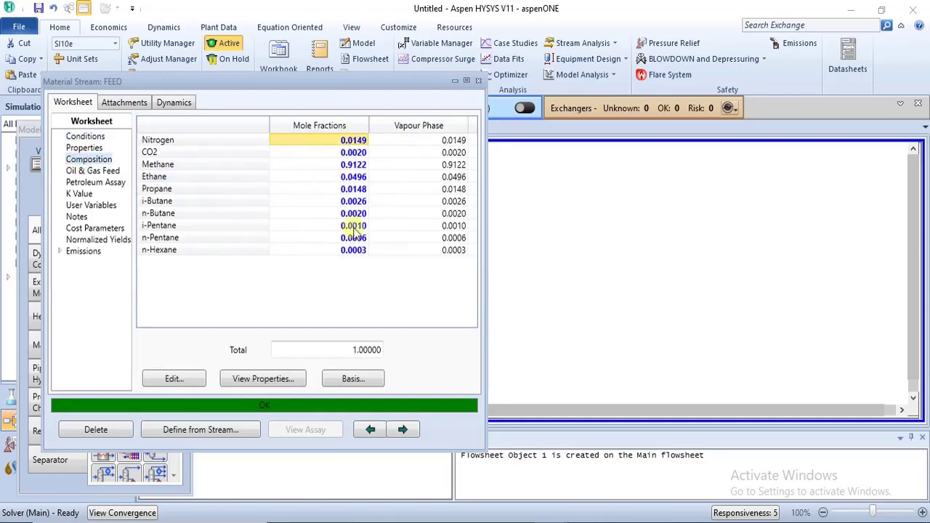
{"action": "left_click", "coordinate": [478, 81]}
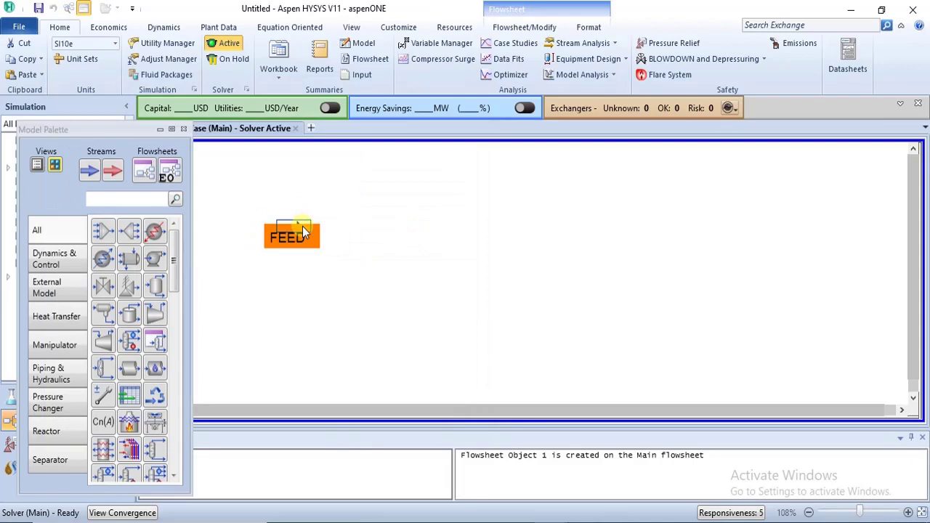
Step: Consult the feed properties and turbo-expander specification in the TURBO EXPANDER PDF, and return to the Aspen HYSYS flowsheet
{"action": "left_click", "coordinate": [340, 224]}
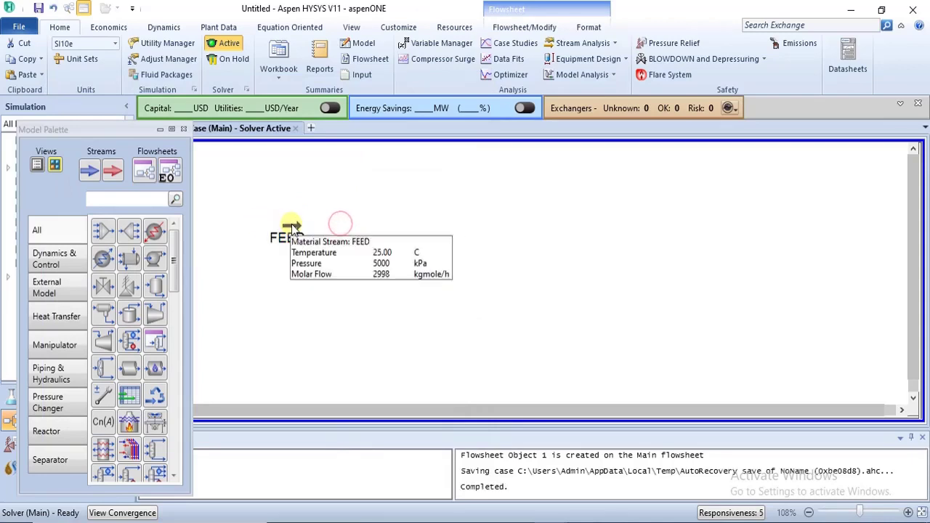
{"action": "left_click", "coordinate": [284, 227]}
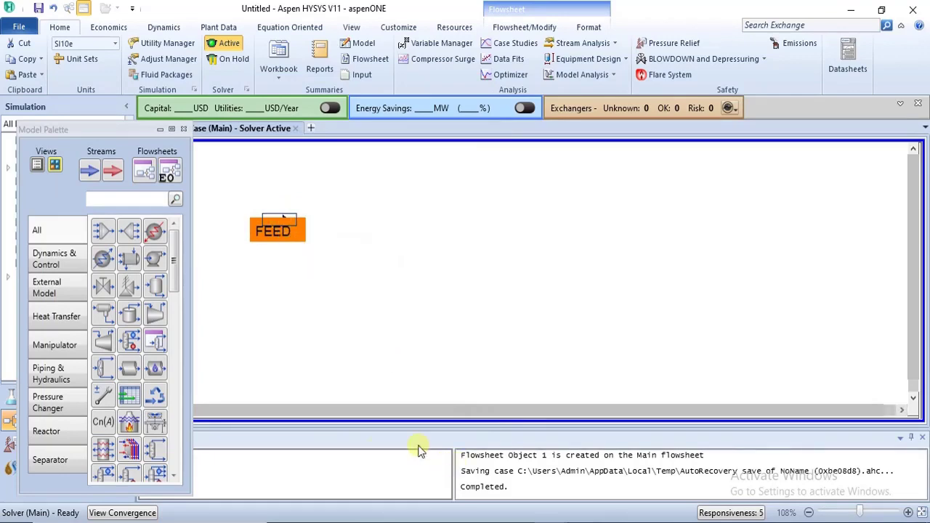
{"action": "key", "text": "alt+Tab"}
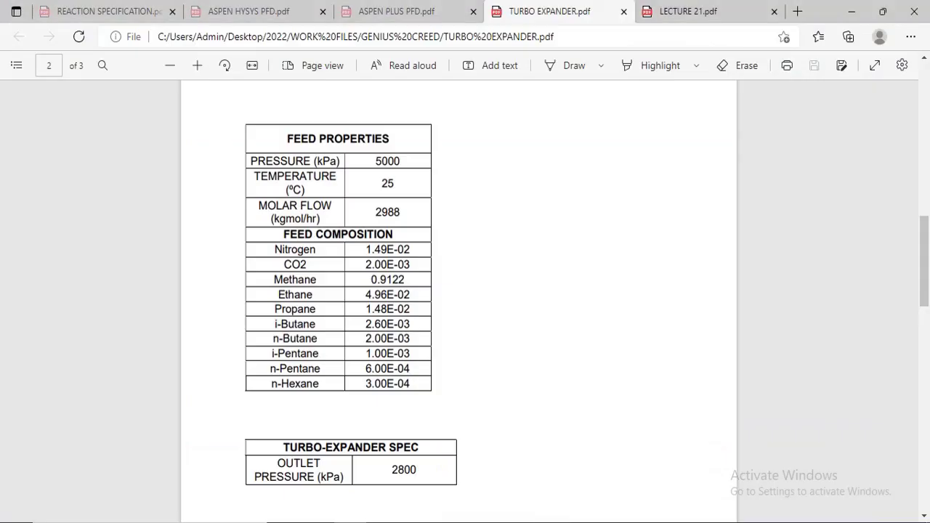
{"action": "mouse_move", "coordinate": [383, 522]}
{"action": "mouse_move", "coordinate": [548, 521]}
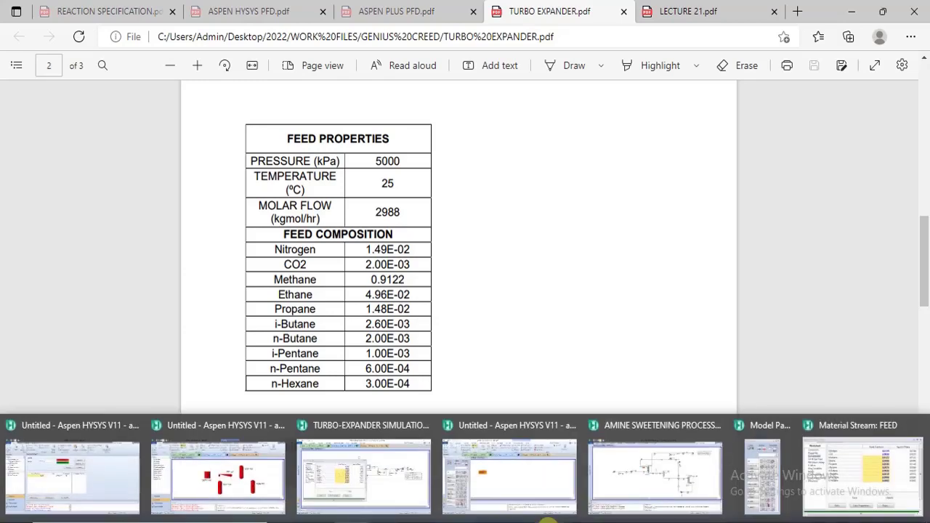
{"action": "left_click", "coordinate": [530, 476]}
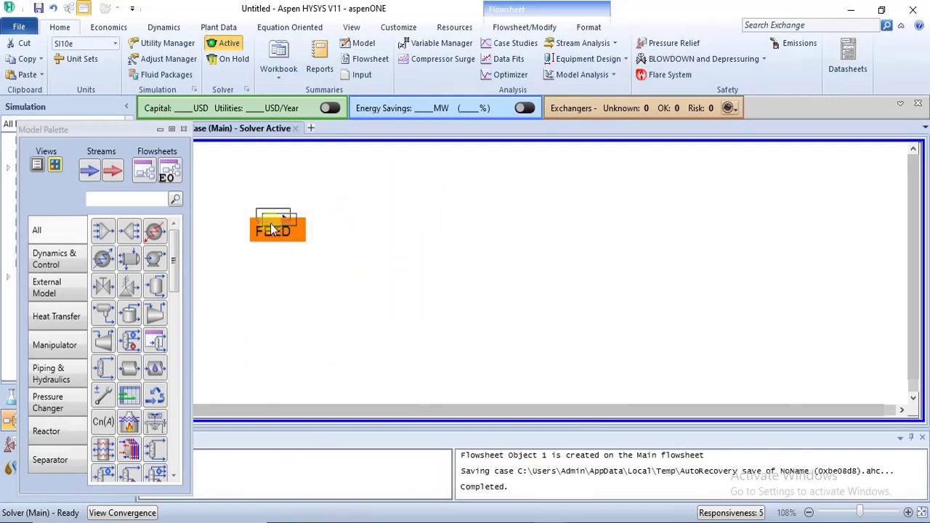
Step: Place an LNG exchanger from the heat transfer models on the flowsheet and arrange it just downstream of the FEED stream
{"action": "left_click_drag", "start_coordinate": [272, 229], "coordinate": [243, 211]}
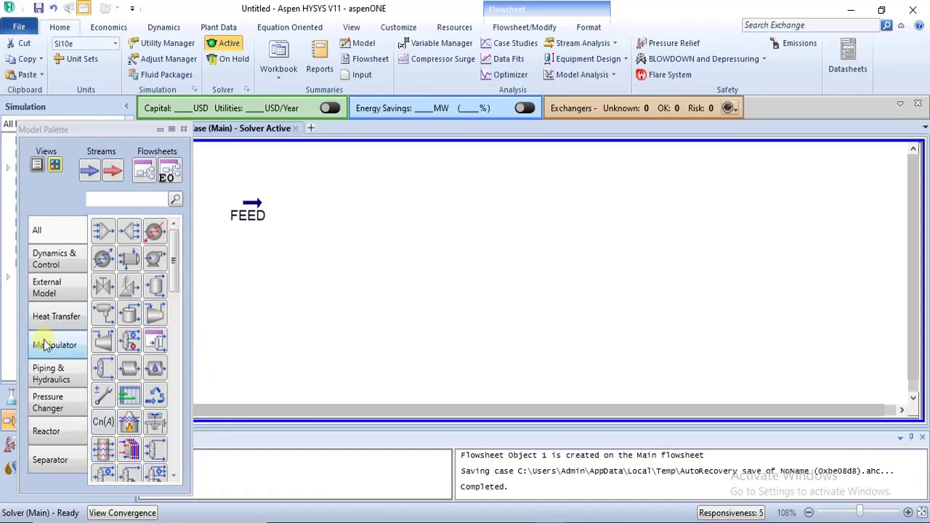
{"action": "left_click", "coordinate": [63, 317]}
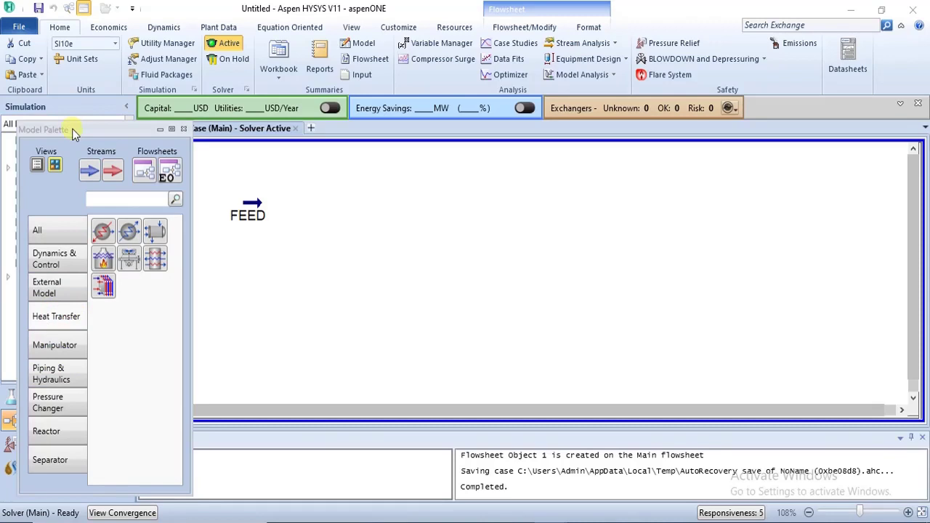
{"action": "left_click_drag", "start_coordinate": [72, 129], "coordinate": [55, 100]}
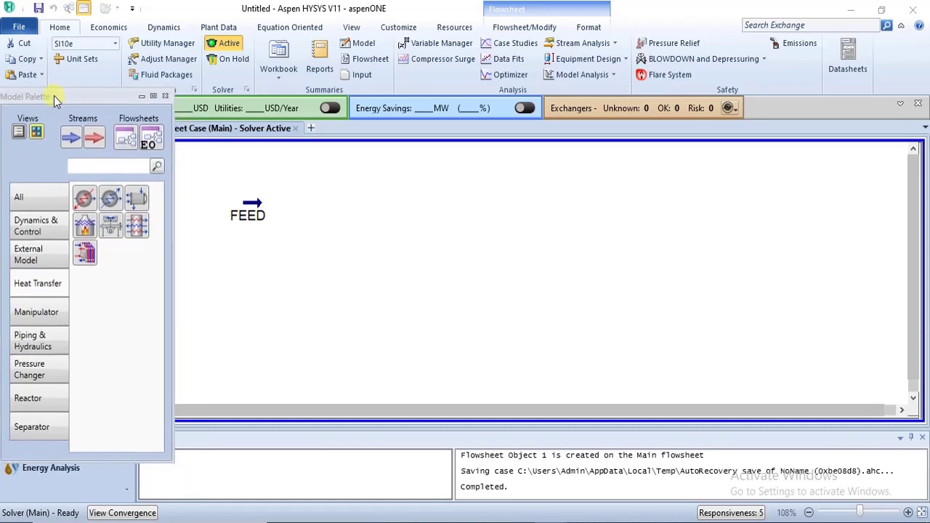
{"action": "left_click", "coordinate": [23, 283]}
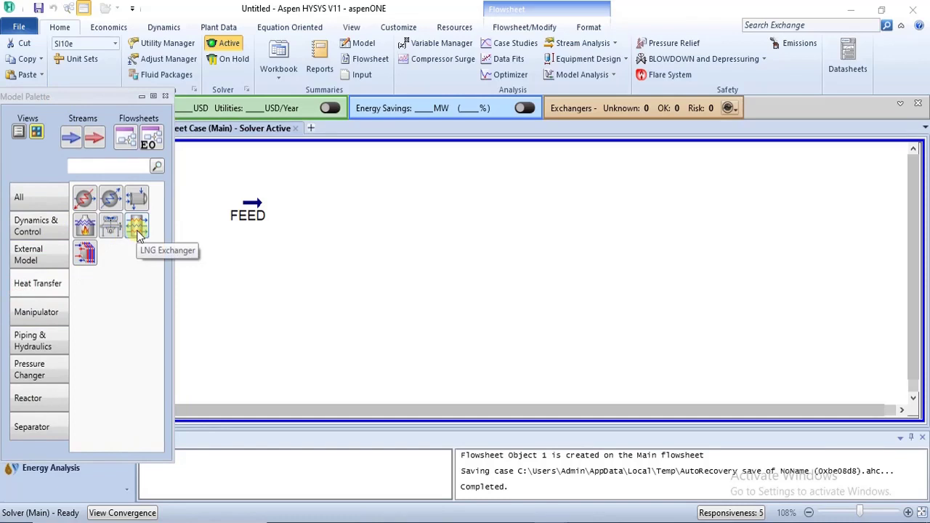
{"action": "left_click_drag", "start_coordinate": [138, 234], "coordinate": [281, 242]}
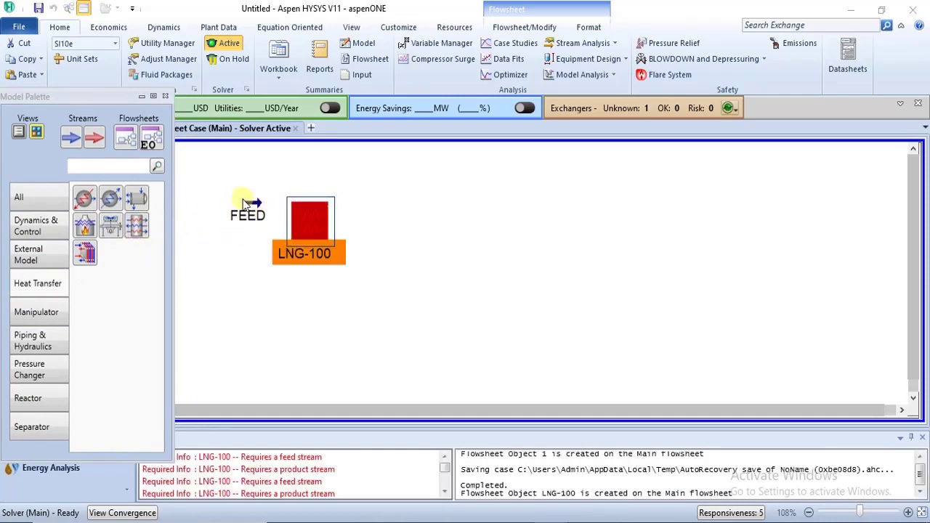
{"action": "mouse_move", "coordinate": [239, 212]}
{"action": "left_mouse_down"}
{"action": "mouse_move", "coordinate": [242, 221]}
{"action": "mouse_move", "coordinate": [233, 221]}
{"action": "left_mouse_up"}
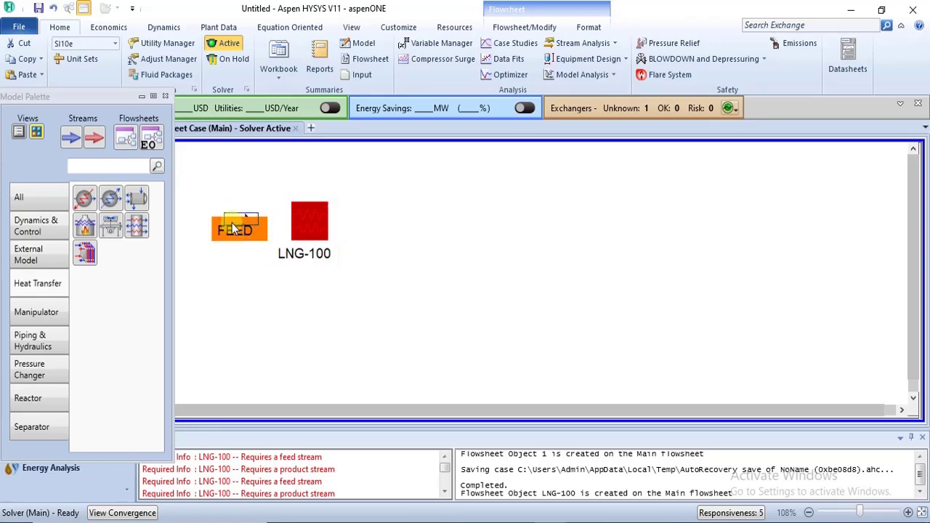
{"action": "left_click_drag", "start_coordinate": [298, 234], "coordinate": [282, 237]}
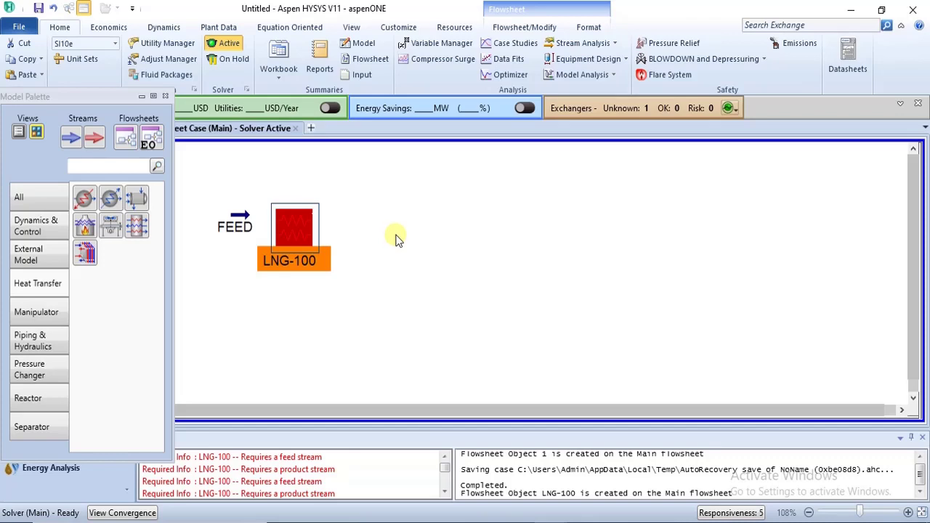
{"action": "left_click", "coordinate": [390, 239]}
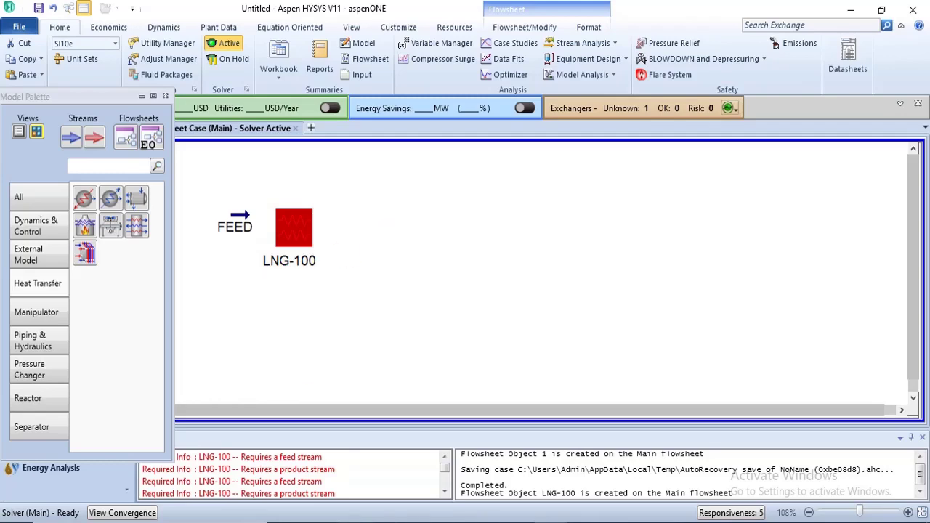
Step: Consult the LNG exchanger specifications on page 3 of the TURBO EXPANDER PDF, and return to the Aspen HYSYS flowsheet
{"action": "key", "text": "alt+Tab"}
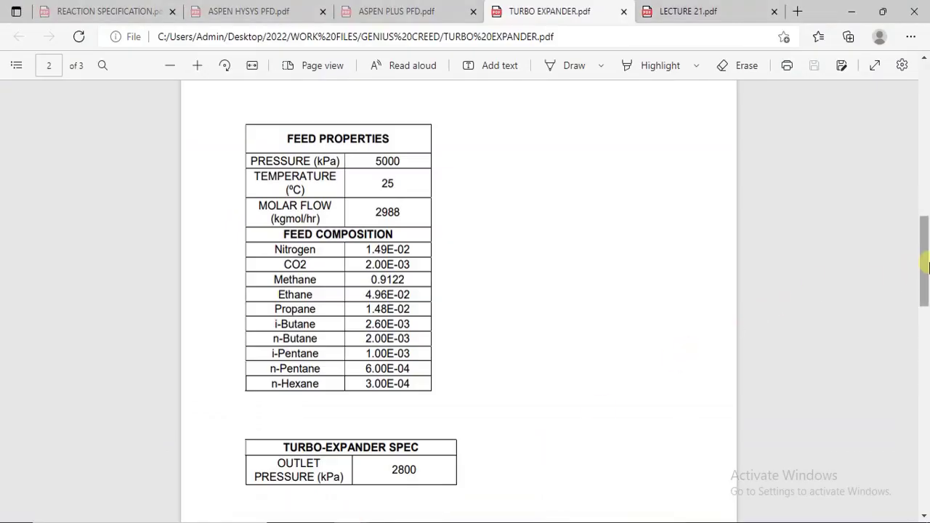
{"action": "left_click_drag", "start_coordinate": [925, 265], "coordinate": [926, 416]}
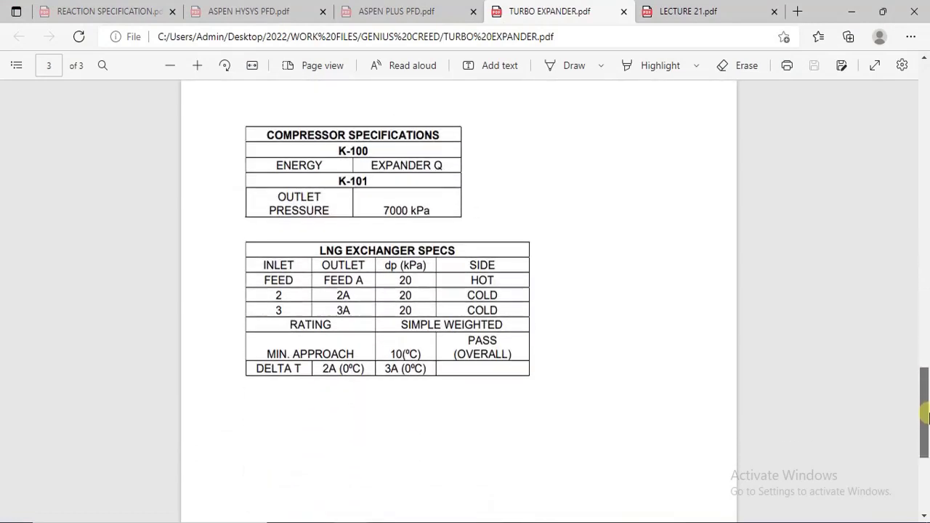
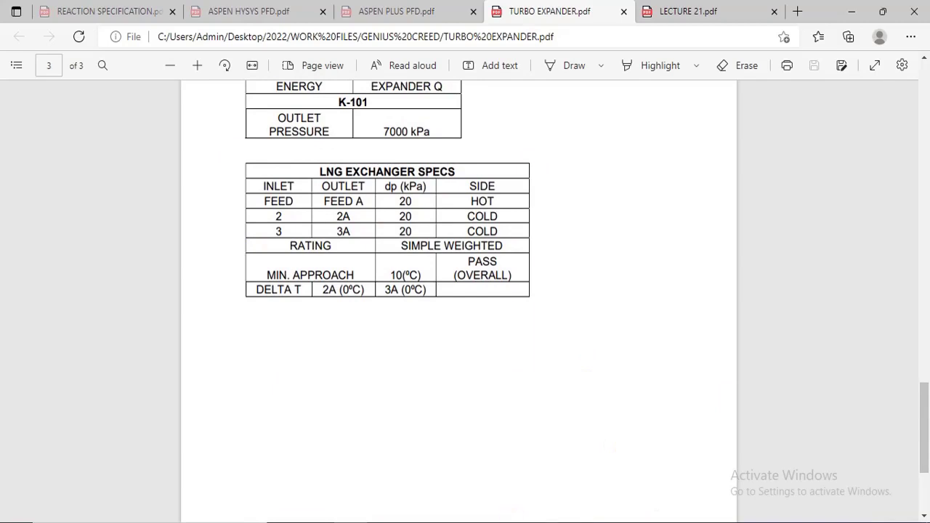
{"action": "left_click", "coordinate": [535, 494]}
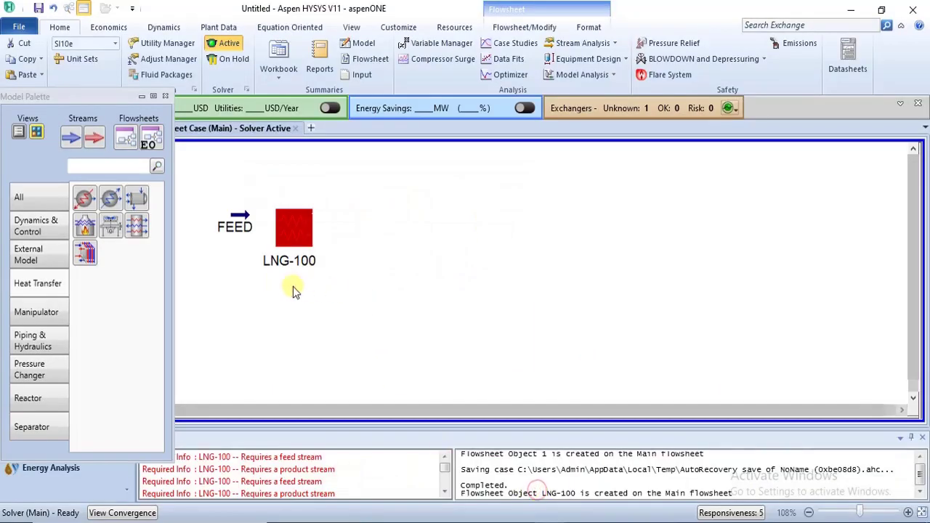
Step: Reposition the FEED stream slightly so it lines up with the inlet side of the LNG exchanger
{"action": "left_click", "coordinate": [240, 228]}
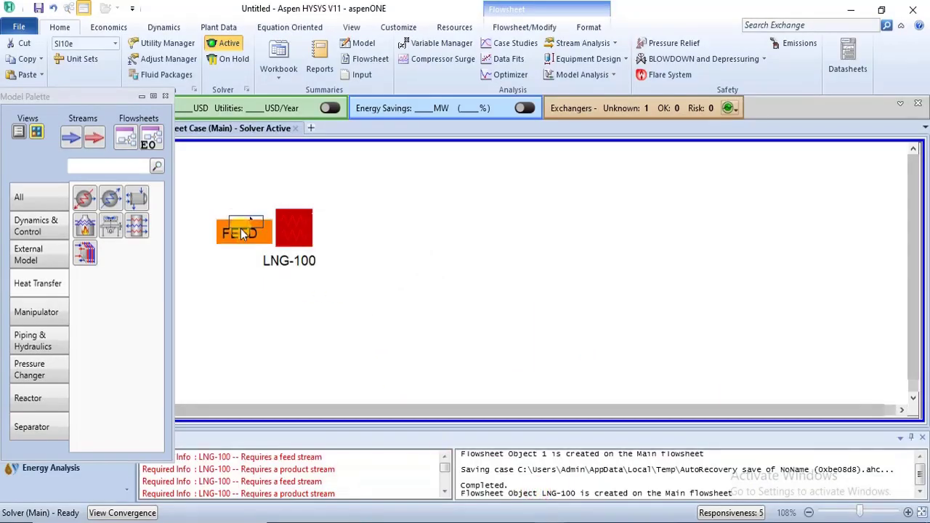
{"action": "left_click_drag", "start_coordinate": [236, 230], "coordinate": [232, 224]}
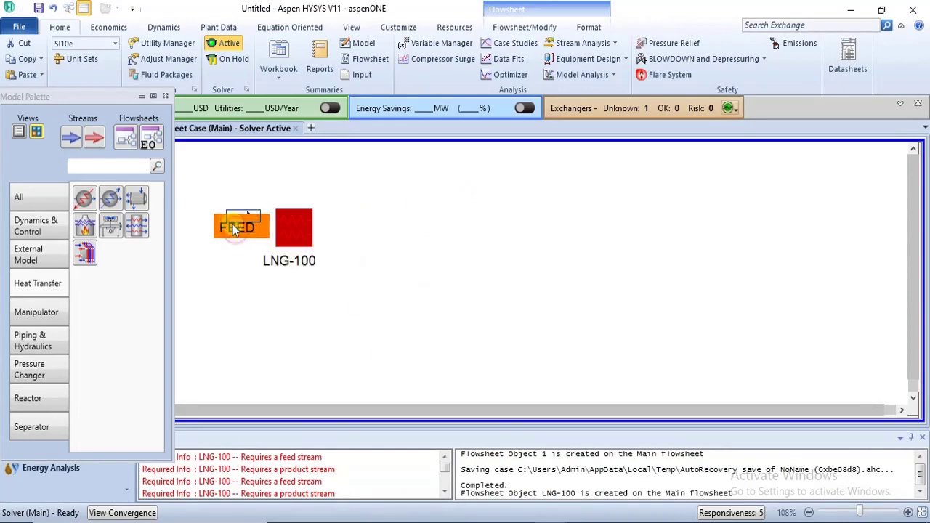
{"action": "mouse_move", "coordinate": [269, 266]}
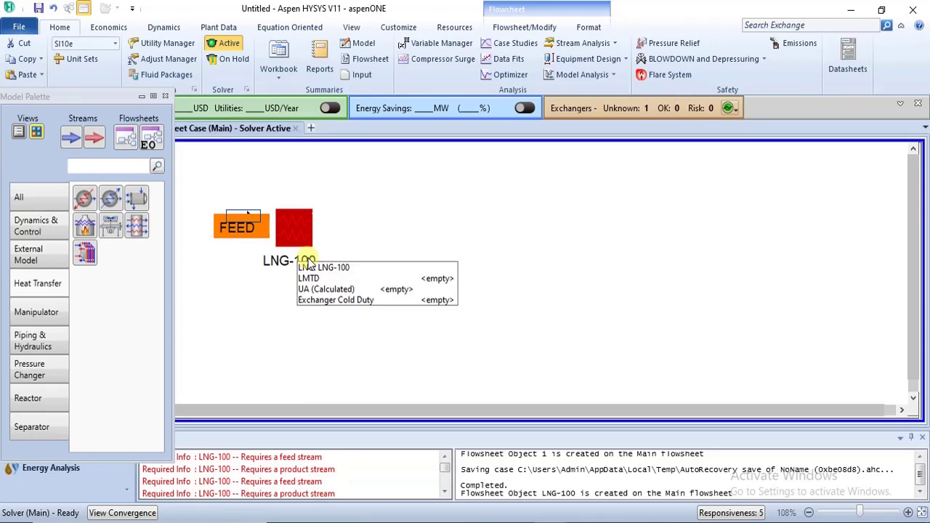
Step: Open the LNG-100 exchanger's properties and add a third side to its connections
{"action": "left_click", "coordinate": [295, 230]}
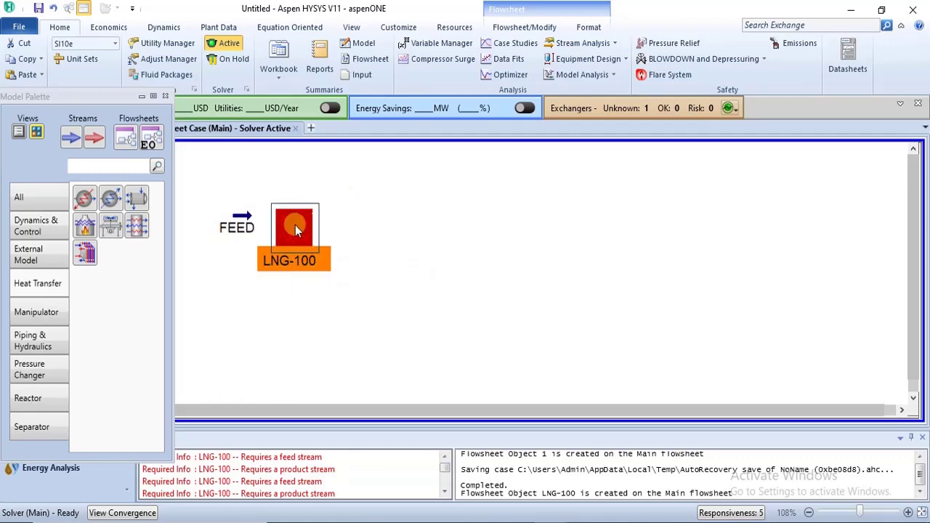
{"action": "double_click", "coordinate": [295, 230]}
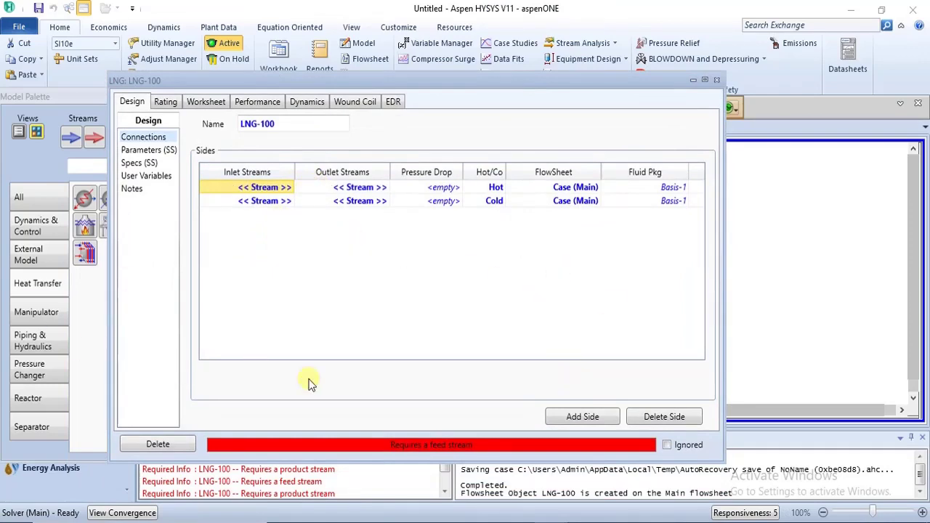
{"action": "mouse_move", "coordinate": [367, 520]}
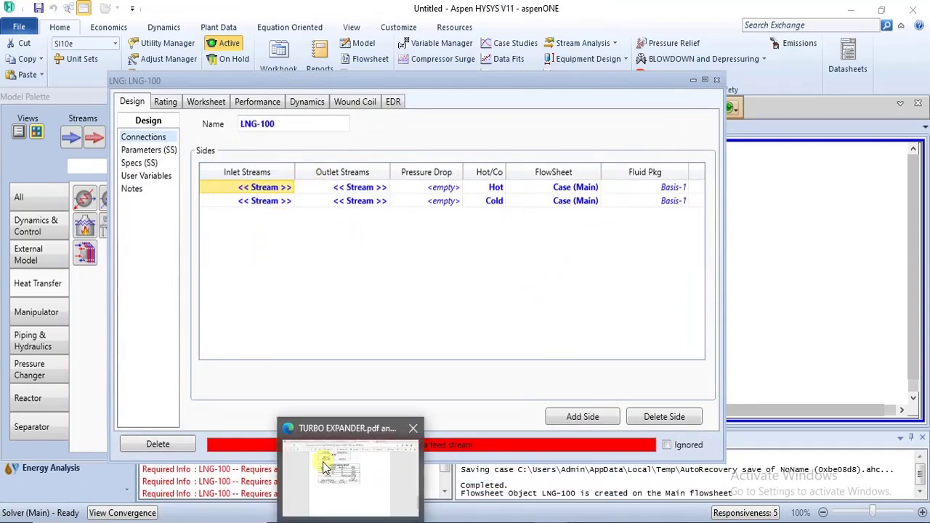
{"action": "mouse_move", "coordinate": [322, 463]}
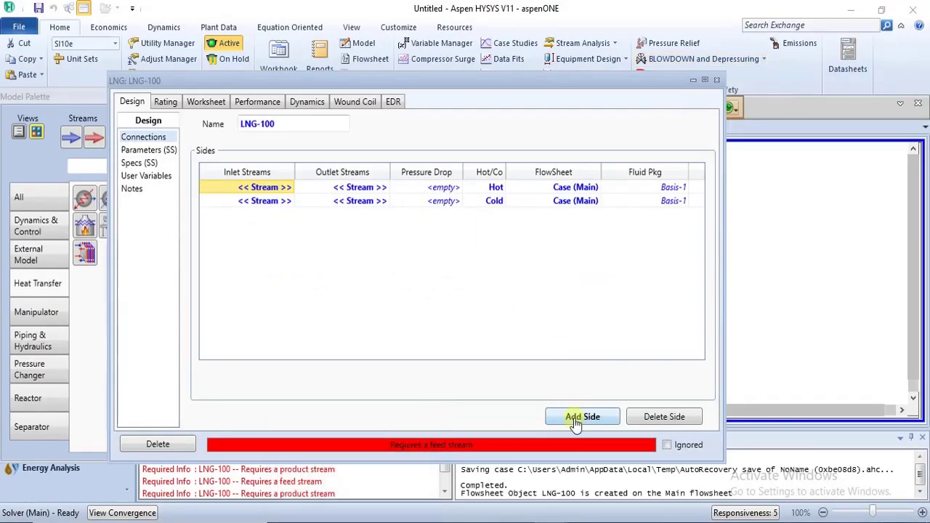
{"action": "left_click", "coordinate": [574, 419]}
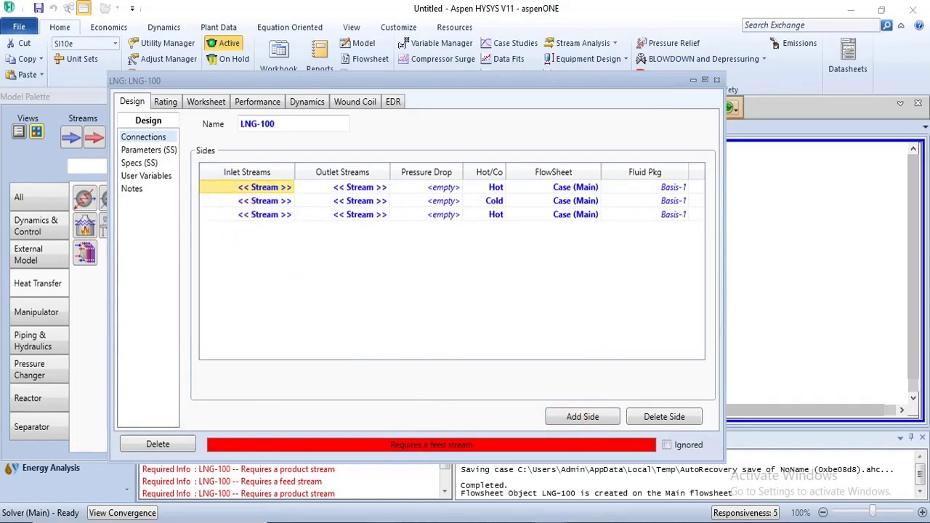
Step: Consult the LNG exchanger specs in the TURBO EXPANDER PDF, and return to the LNG-100 window in Aspen HYSYS
{"action": "mouse_move", "coordinate": [342, 499]}
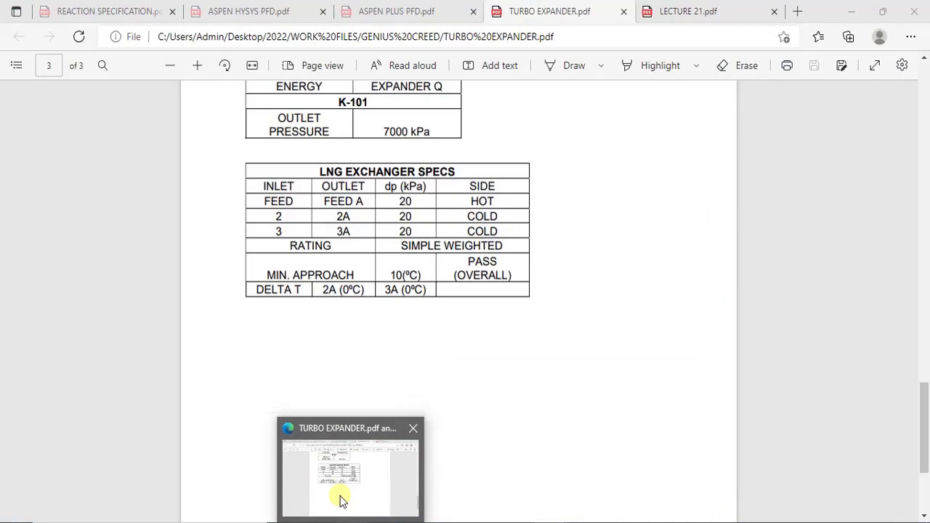
{"action": "left_click", "coordinate": [342, 498]}
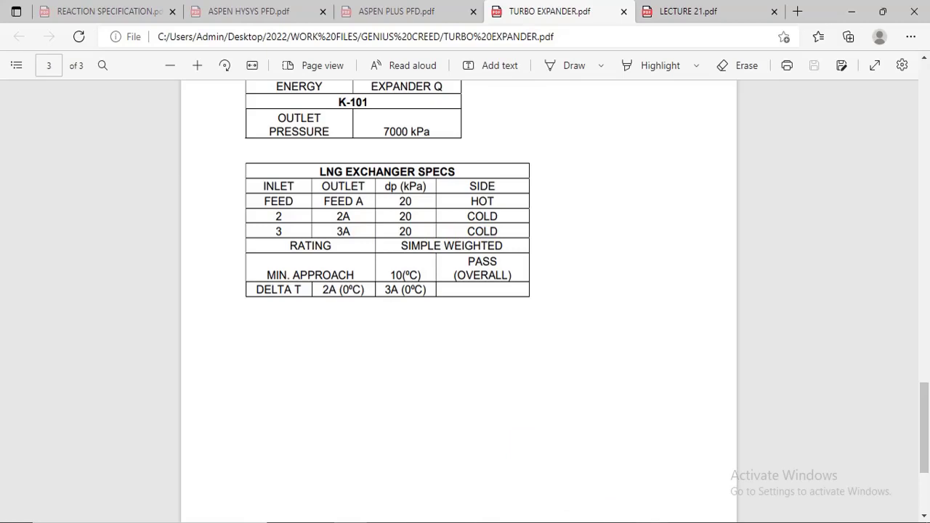
{"action": "mouse_move", "coordinate": [583, 522]}
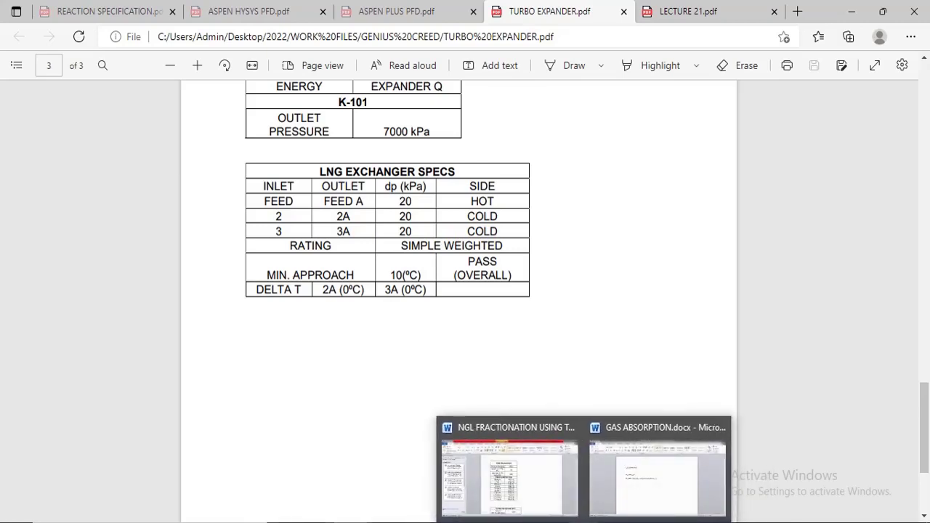
{"action": "mouse_move", "coordinate": [549, 522]}
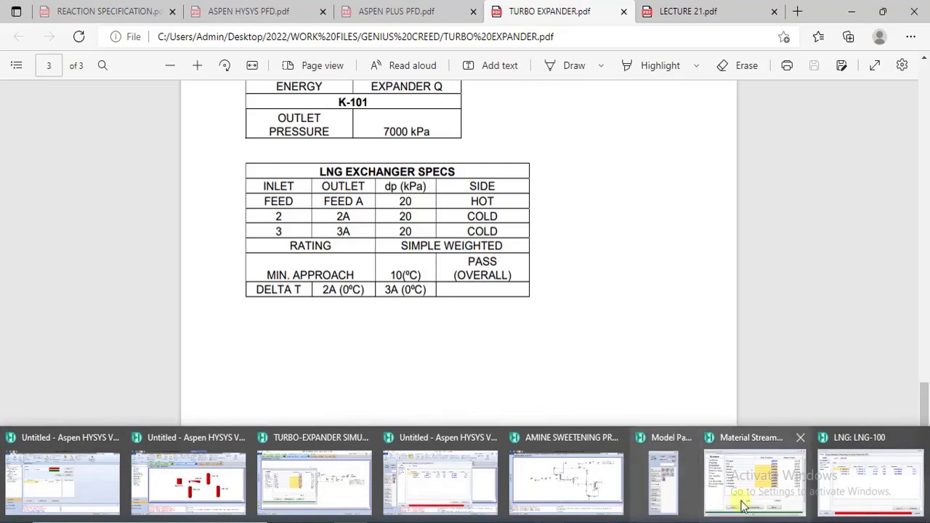
{"action": "left_click", "coordinate": [829, 486]}
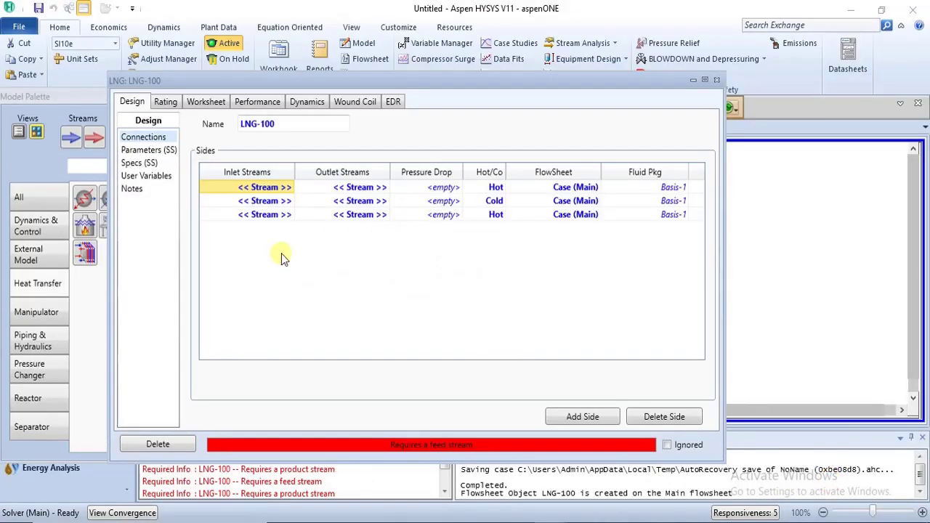
Step: Assign FEED as the inlet of the exchanger's first side and set the third side to Cold
{"action": "left_click", "coordinate": [291, 187]}
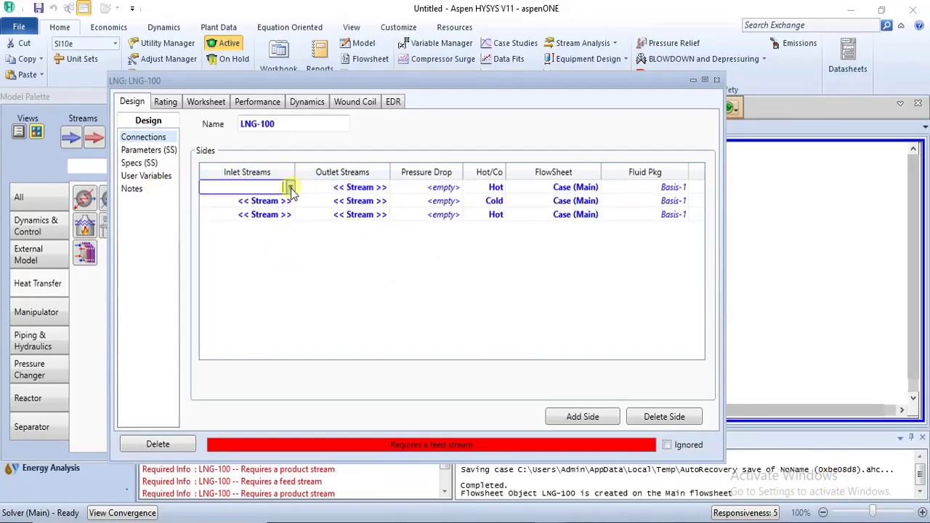
{"action": "left_click", "coordinate": [290, 187]}
{"action": "left_click", "coordinate": [275, 208]}
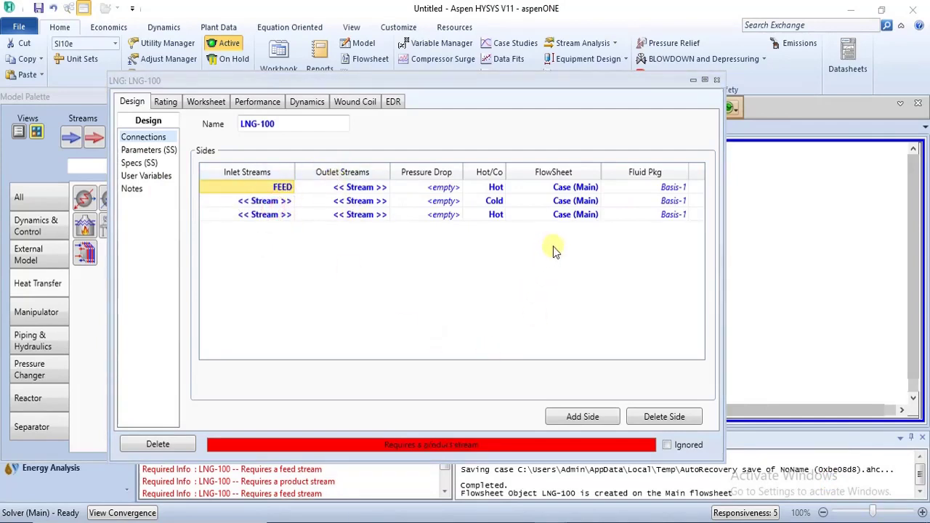
{"action": "left_click", "coordinate": [500, 214]}
{"action": "left_click", "coordinate": [502, 215]}
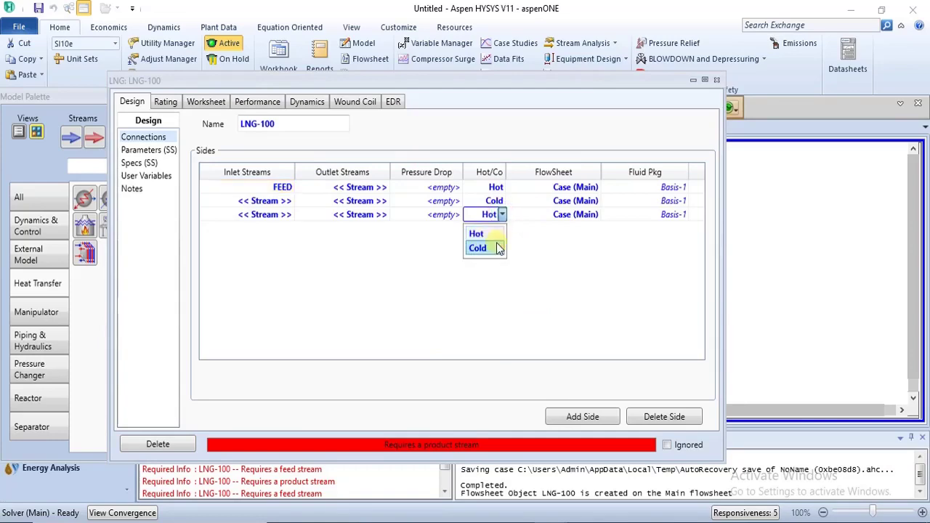
{"action": "left_click", "coordinate": [494, 248]}
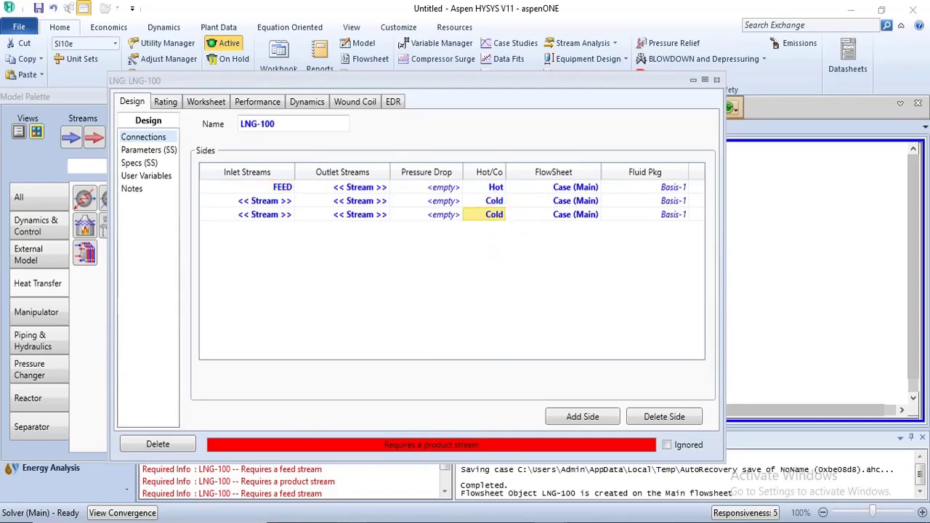
Step: Check the exchanger's inlet and outlet stream names in the TURBO EXPANDER PDF, and return to the LNG-100 connections in Aspen HYSYS
{"action": "mouse_move", "coordinate": [335, 519]}
{"action": "left_click", "coordinate": [345, 485]}
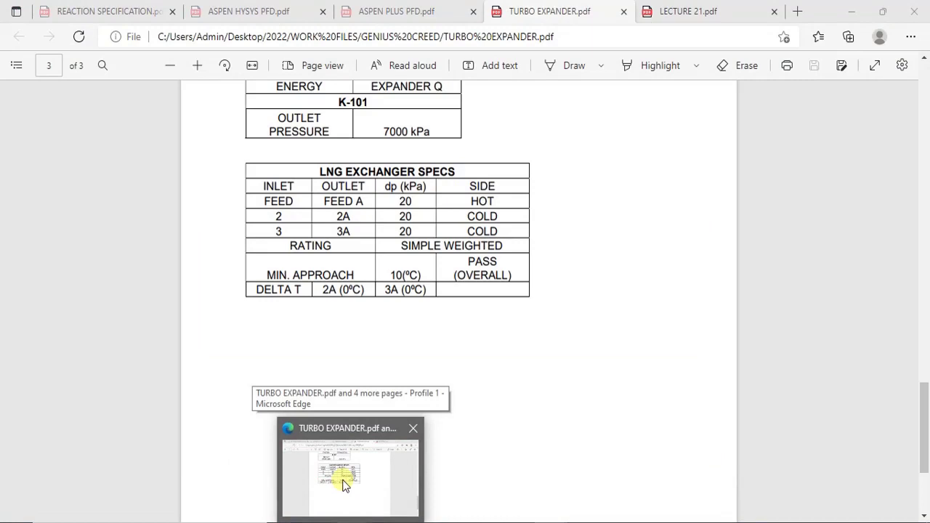
{"action": "key", "text": "alt+Tab"}
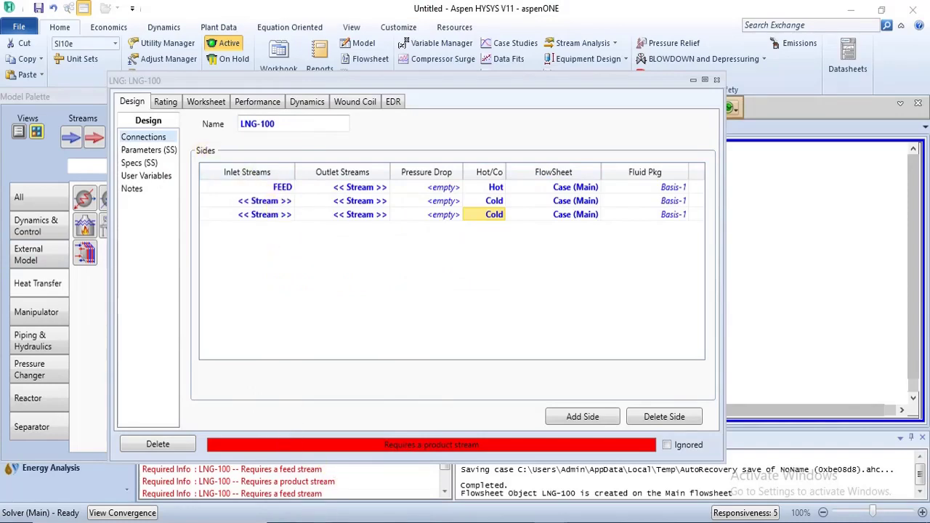
{"action": "mouse_move", "coordinate": [330, 477]}
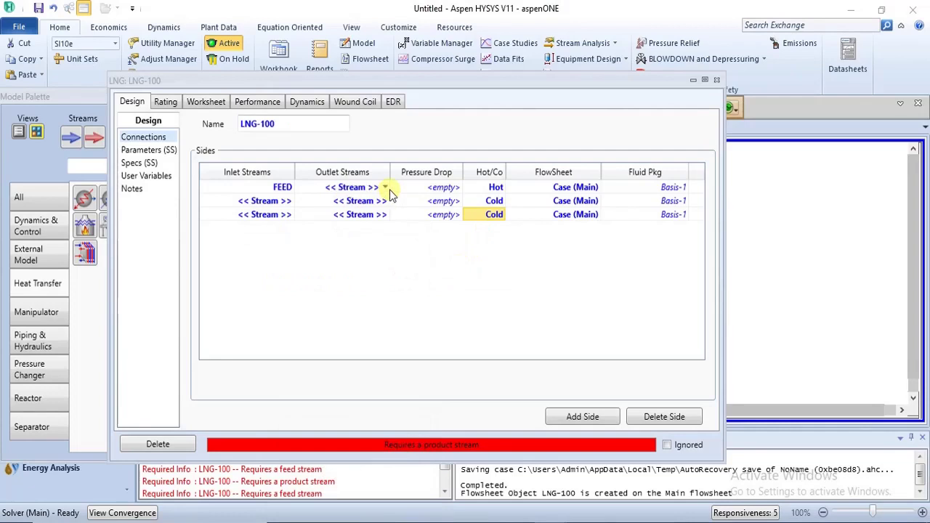
Step: Name the outlet streams of the exchanger's three sides FEED A, 2A and 3A in order
{"action": "left_click", "coordinate": [386, 188]}
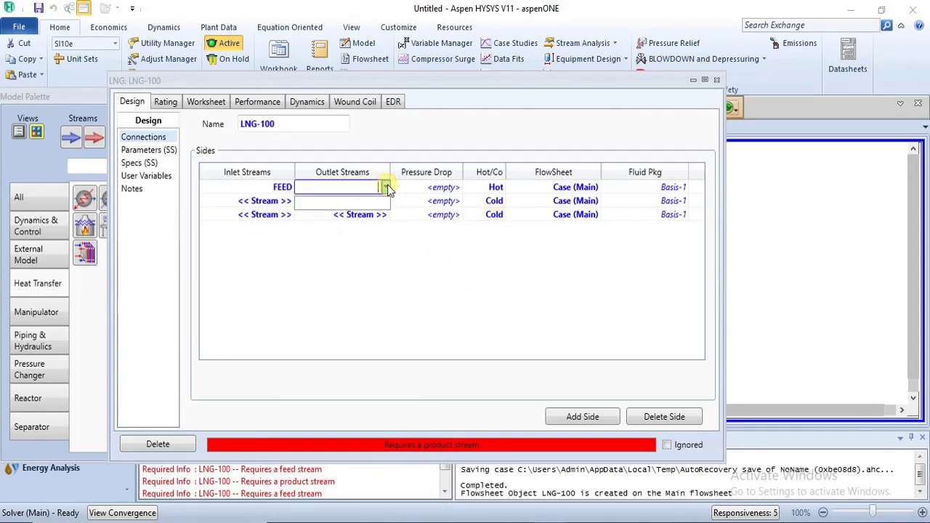
{"action": "type", "text": "FEED A"}
{"action": "key", "text": "Return"}
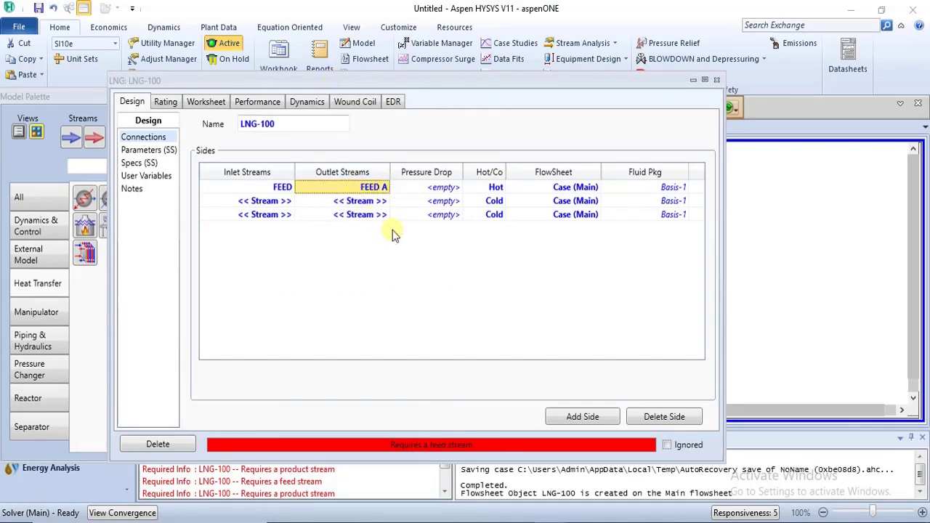
{"action": "left_click", "coordinate": [385, 201]}
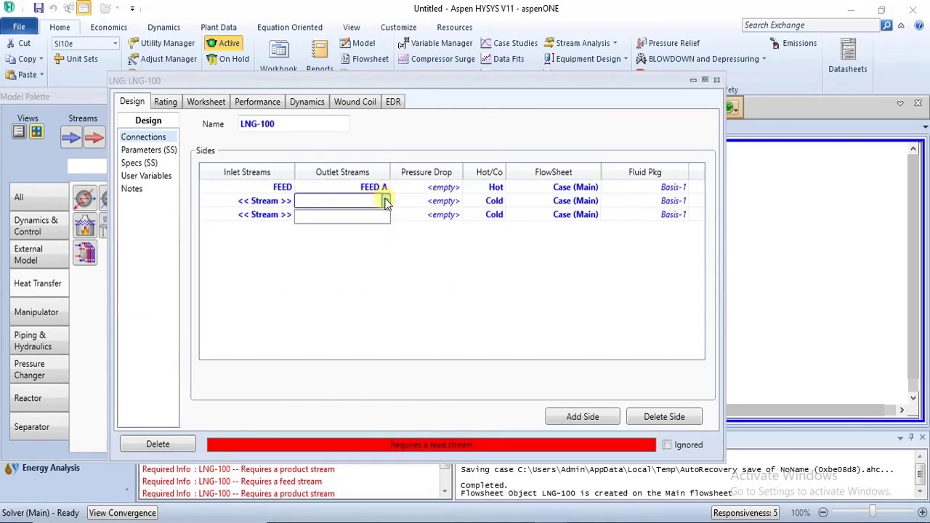
{"action": "type", "text": "2A"}
{"action": "key", "text": "Return"}
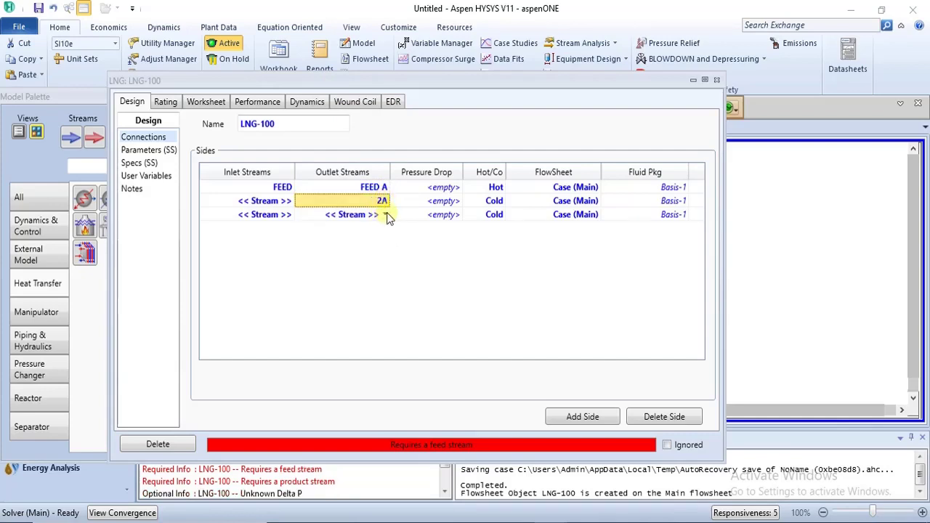
{"action": "left_click", "coordinate": [389, 215]}
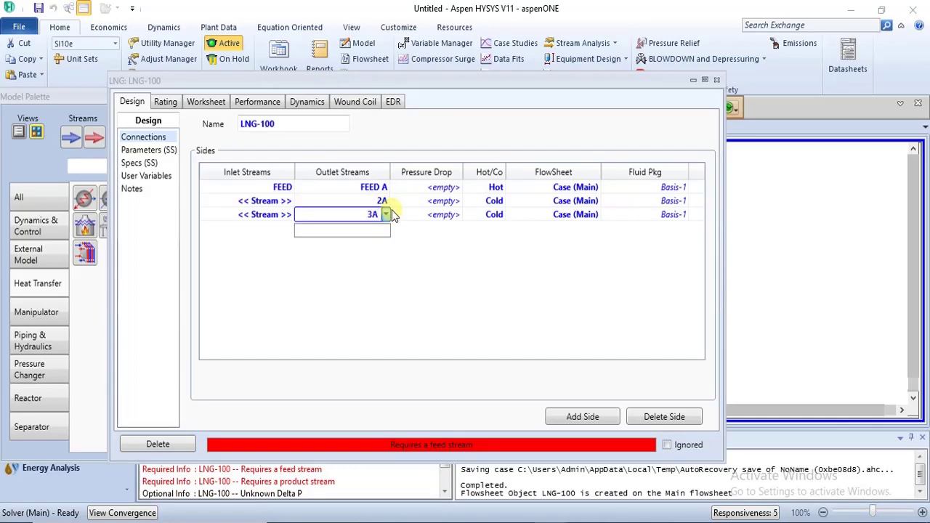
{"action": "key", "text": "Return"}
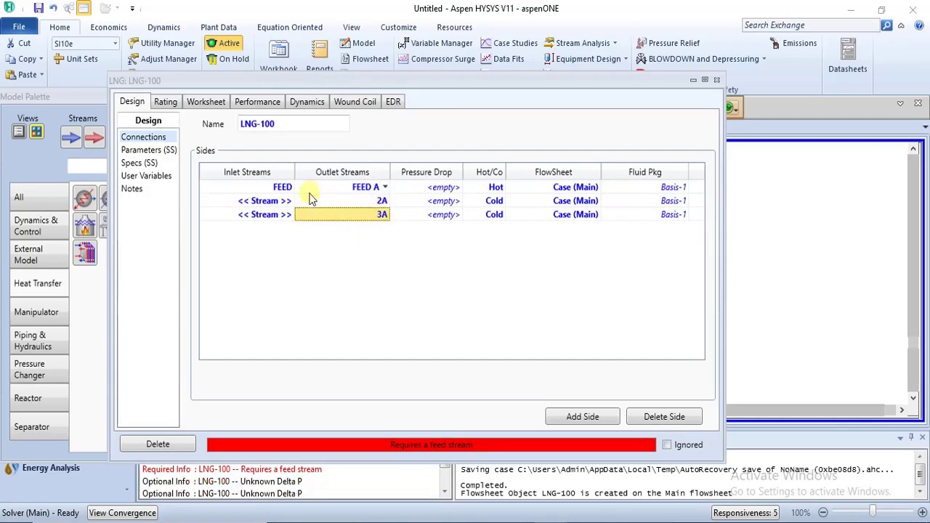
Step: Name the inlet streams of the two cold sides 2 and 3, paired with outlets 2A and 3A
{"action": "left_click", "coordinate": [290, 201]}
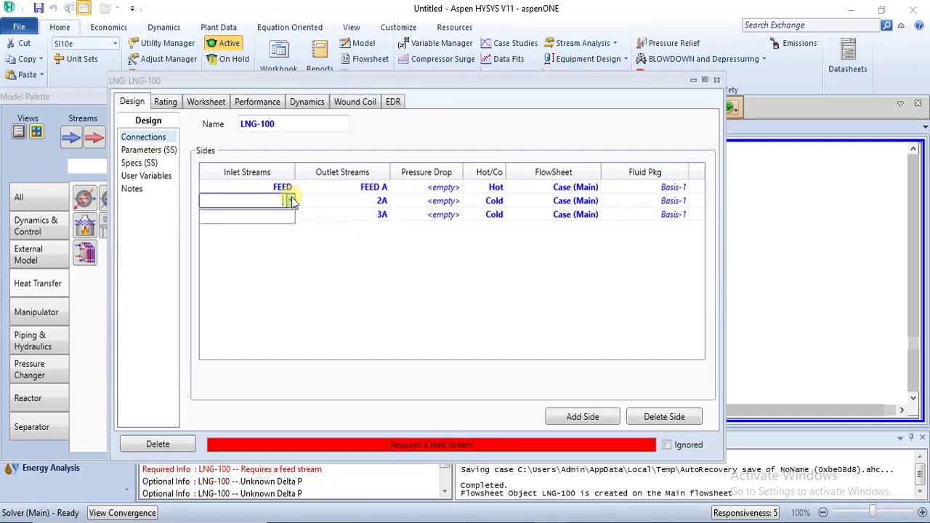
{"action": "key", "text": "Return"}
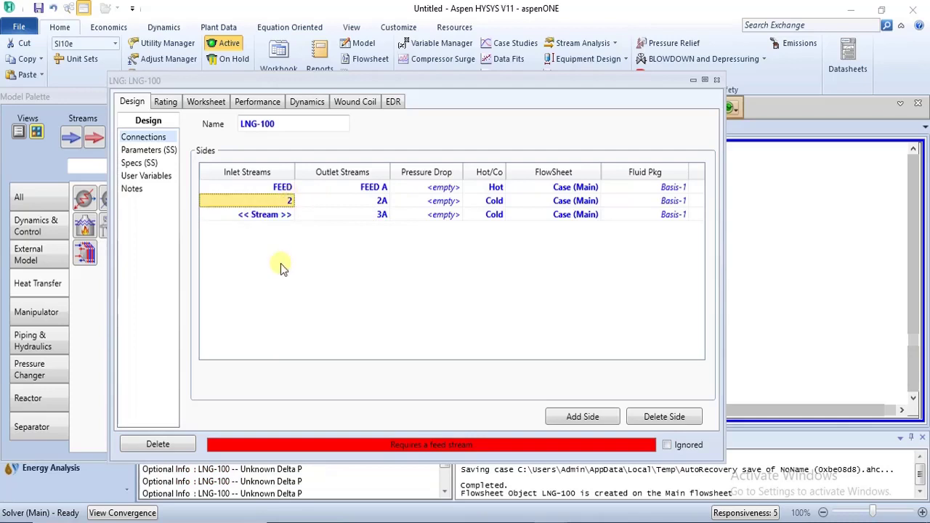
{"action": "left_click", "coordinate": [291, 214]}
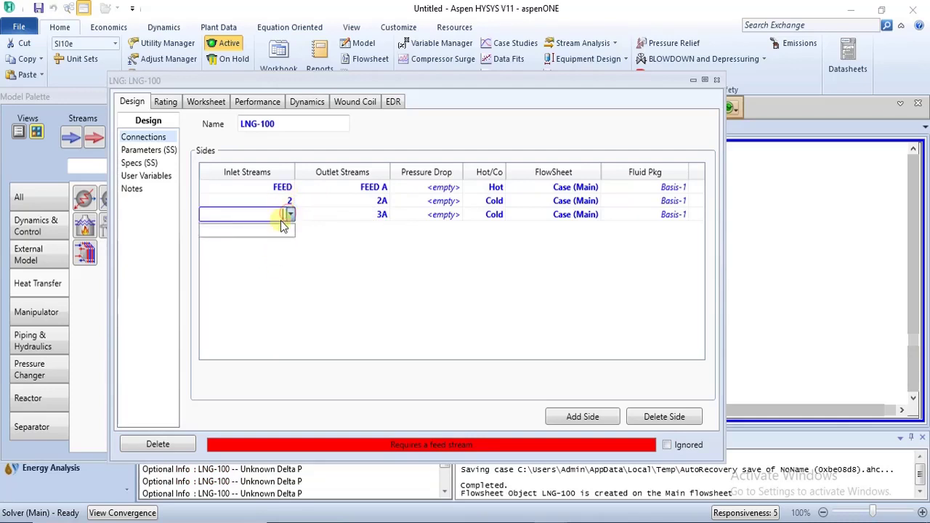
{"action": "type", "text": "3"}
{"action": "key", "text": "Return"}
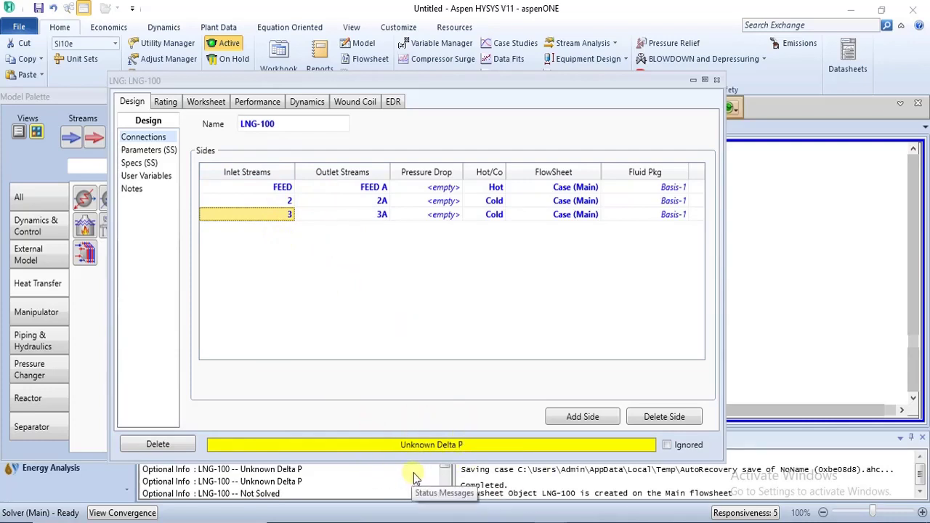
Step: Set the pressure drop of the FEED to FEED A side to 20 kPa
{"action": "mouse_move", "coordinate": [356, 508]}
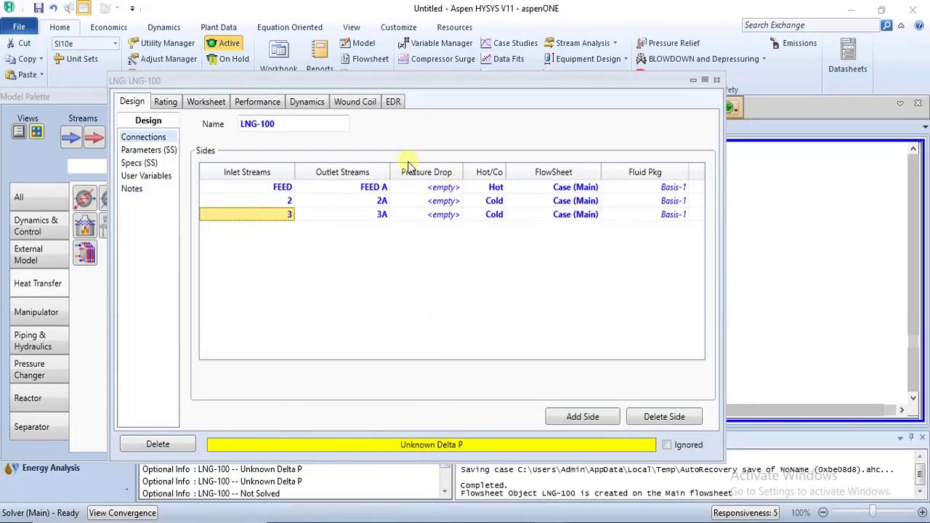
{"action": "left_click", "coordinate": [445, 187]}
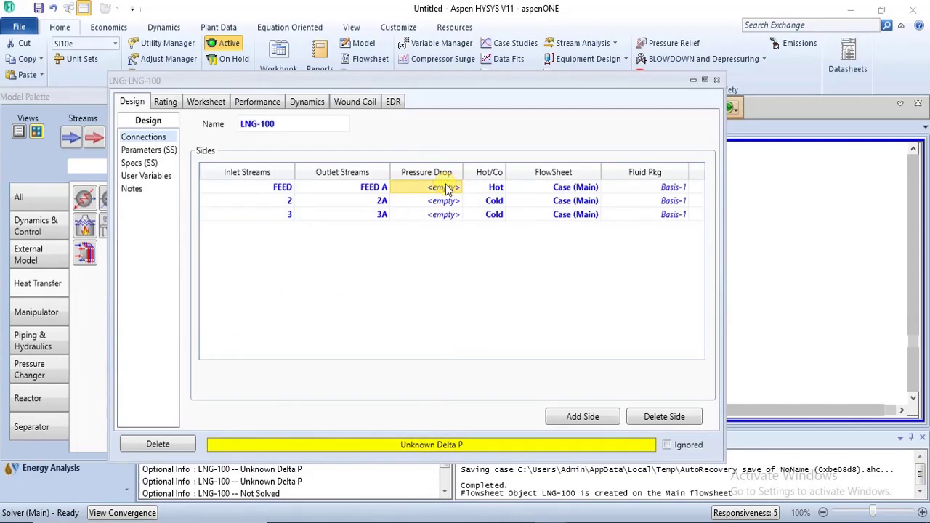
{"action": "type", "text": "20"}
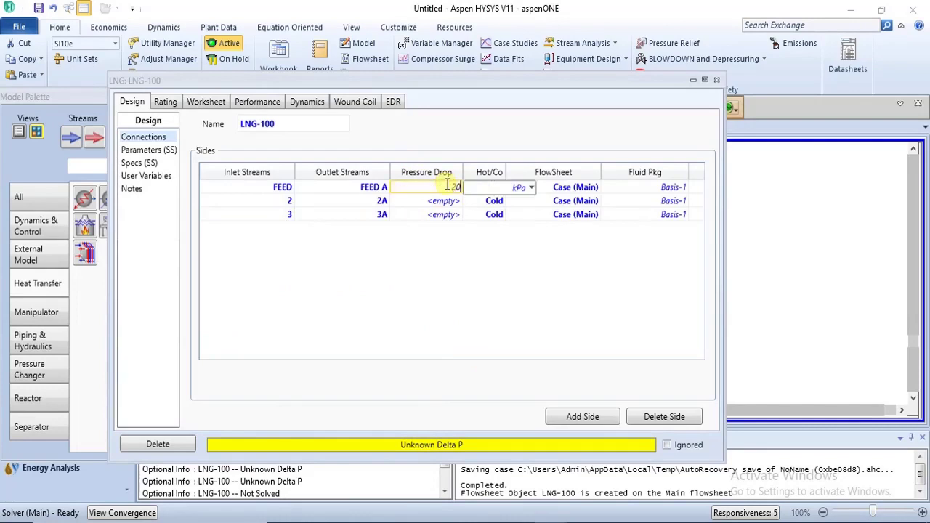
{"action": "key", "text": "Return"}
{"action": "key", "text": "Return"}
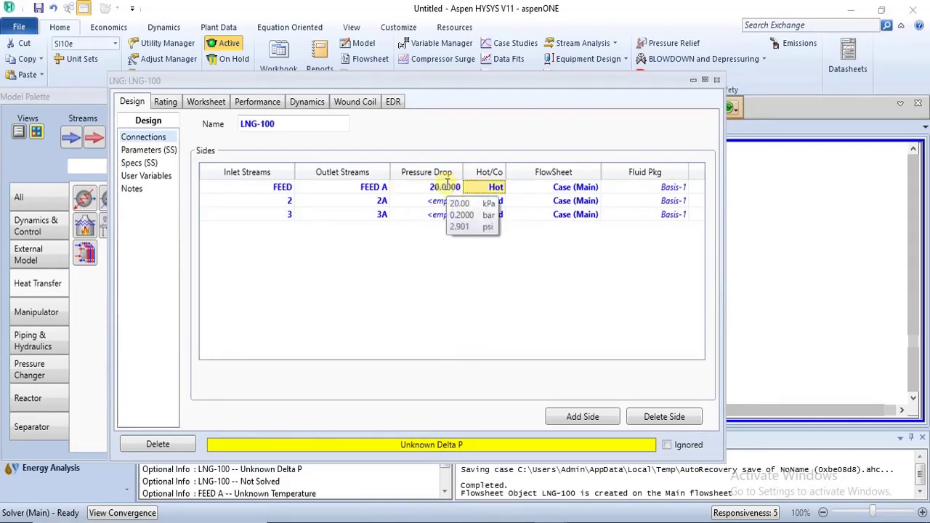
{"action": "left_click", "coordinate": [449, 189]}
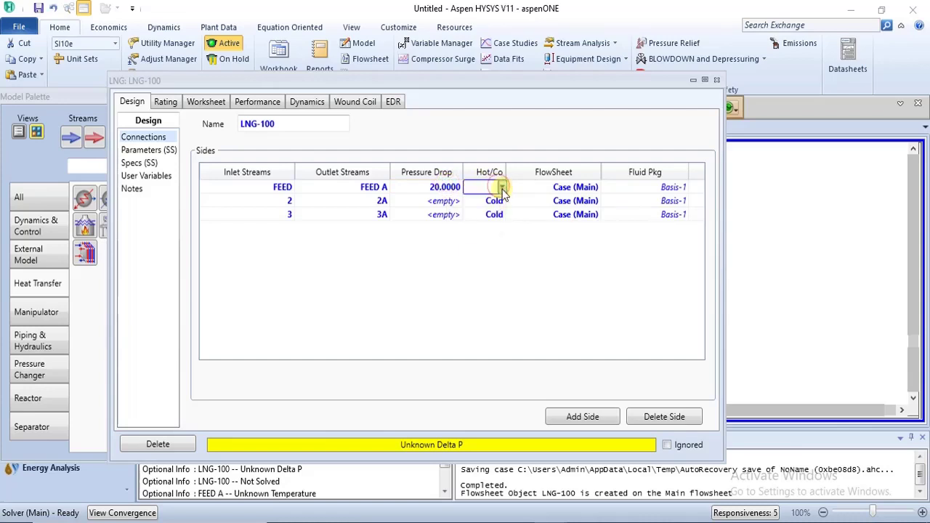
Step: Mark the FEED side as Hot and set the pressure drops of the 2 to 2A and 3 to 3A sides to 20 kPa
{"action": "left_click", "coordinate": [499, 186]}
{"action": "left_click", "coordinate": [483, 203]}
{"action": "left_click", "coordinate": [432, 202]}
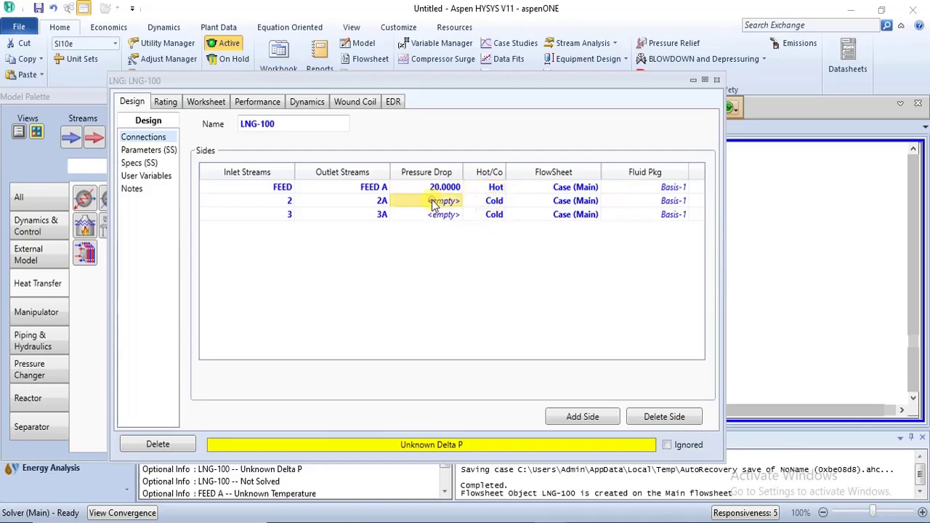
{"action": "type", "text": "2"}
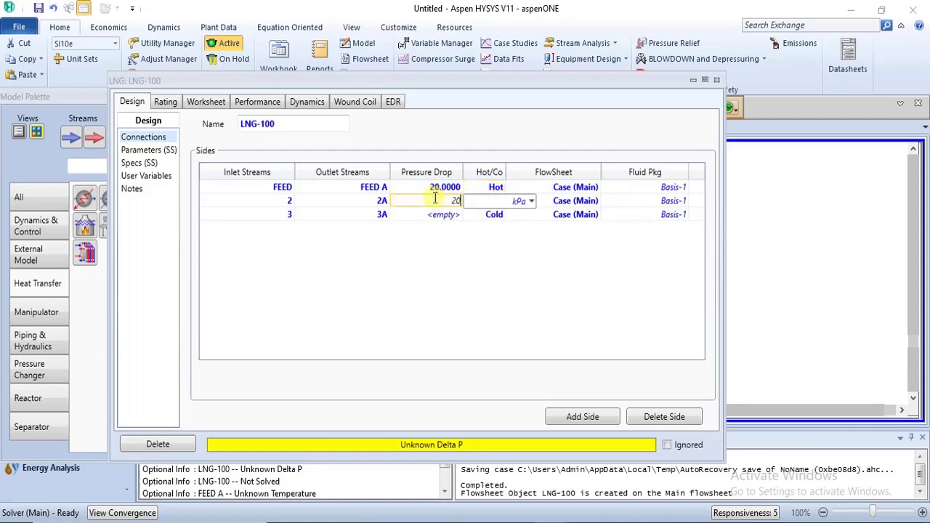
{"action": "type", "text": "0"}
{"action": "key", "text": "Return"}
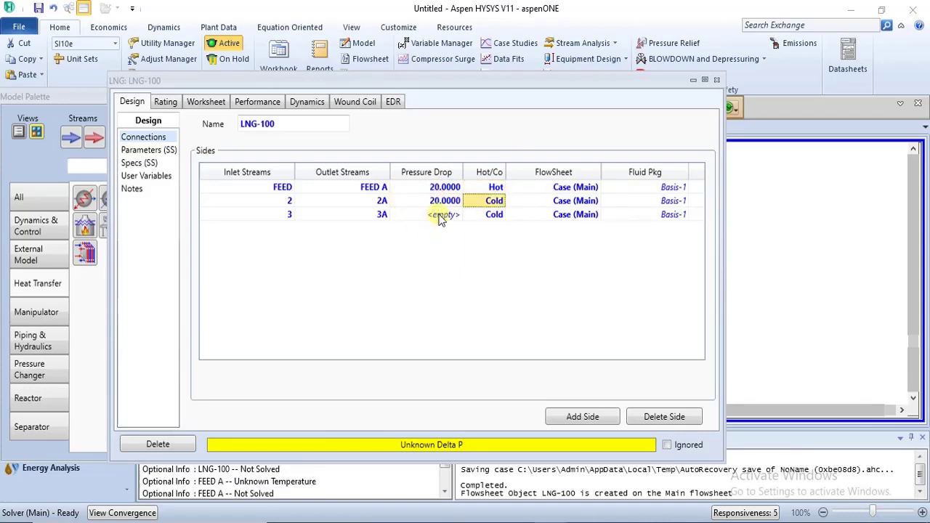
{"action": "left_click", "coordinate": [438, 215]}
{"action": "type", "text": "20"}
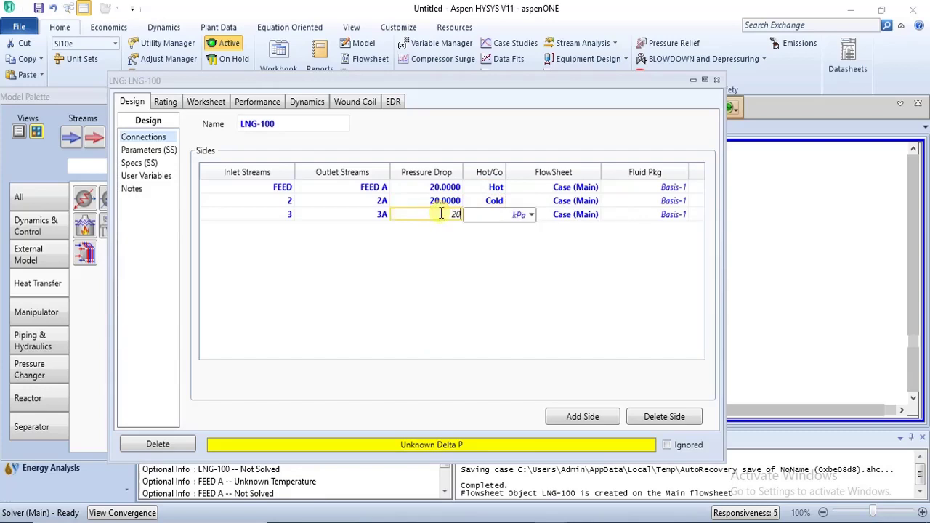
{"action": "key", "text": "Return"}
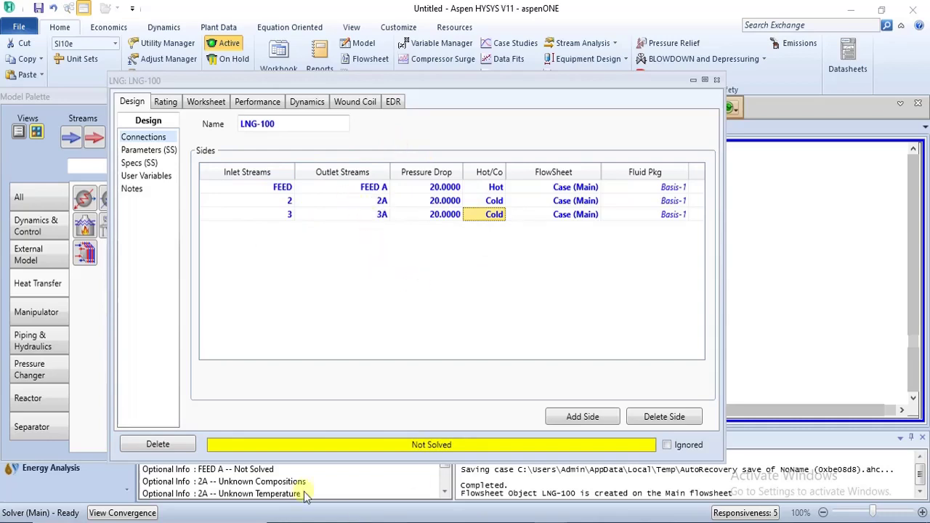
Step: Review the LNG exchanger specs table in the TURBO EXPANDER PDF and return to LNG-100 in Aspen HYSYS
{"action": "left_click", "coordinate": [339, 481]}
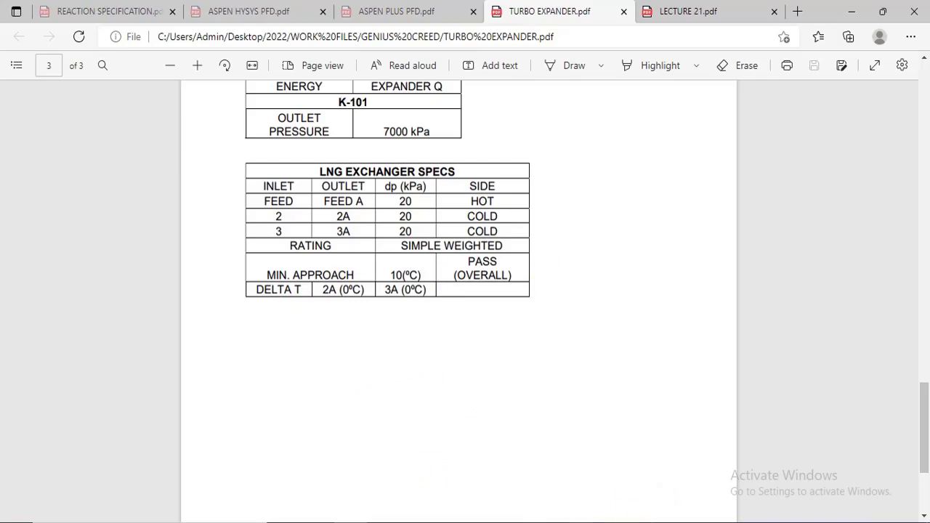
{"action": "mouse_move", "coordinate": [559, 517]}
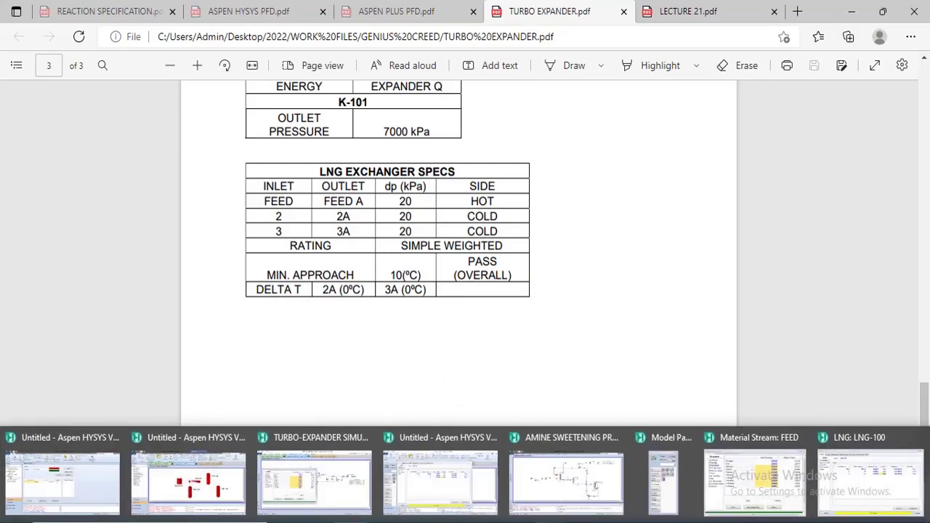
{"action": "left_click", "coordinate": [847, 503]}
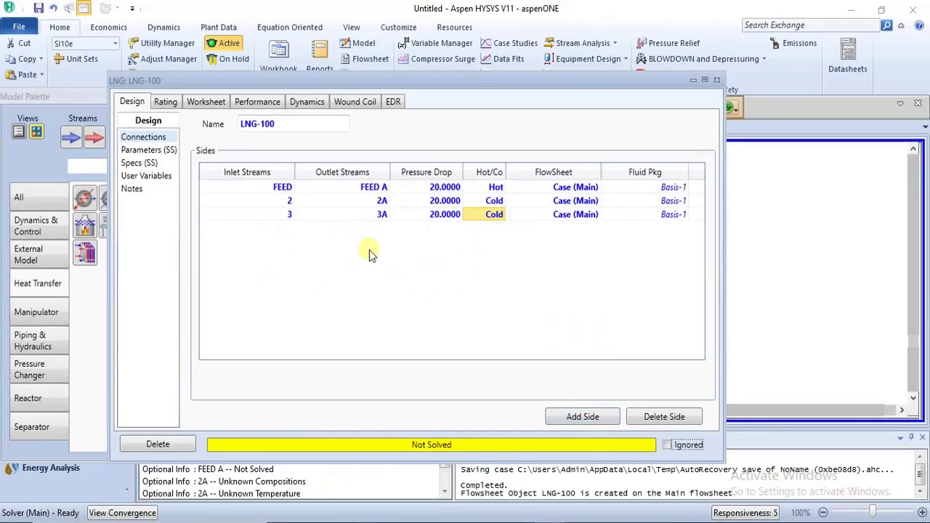
Step: Add two new specifications to the LNG-100 exchanger's specs, closing each one's settings without editing them
{"action": "left_click", "coordinate": [145, 163]}
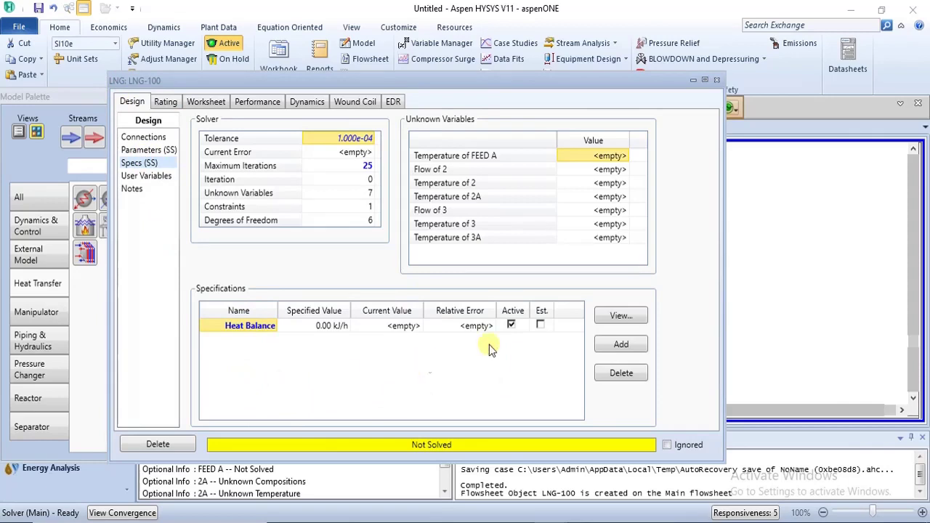
{"action": "left_click", "coordinate": [612, 345]}
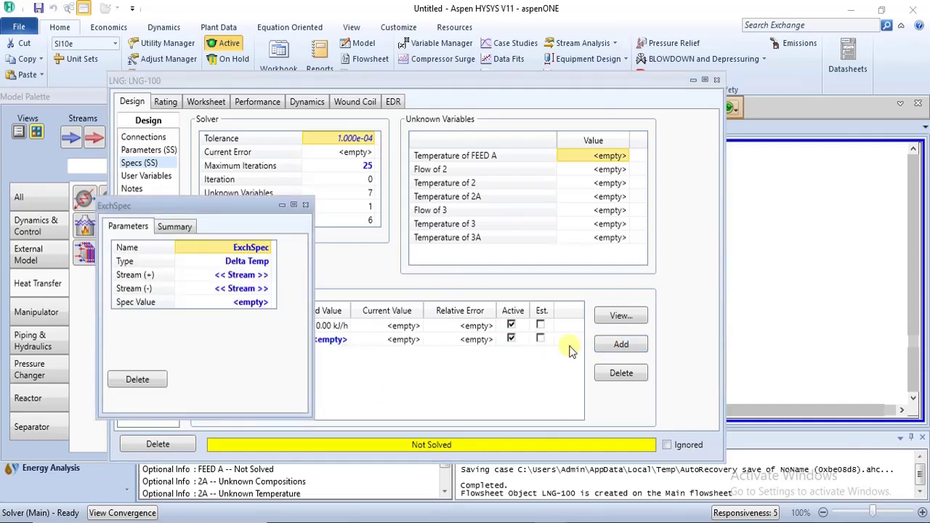
{"action": "left_click", "coordinate": [305, 204]}
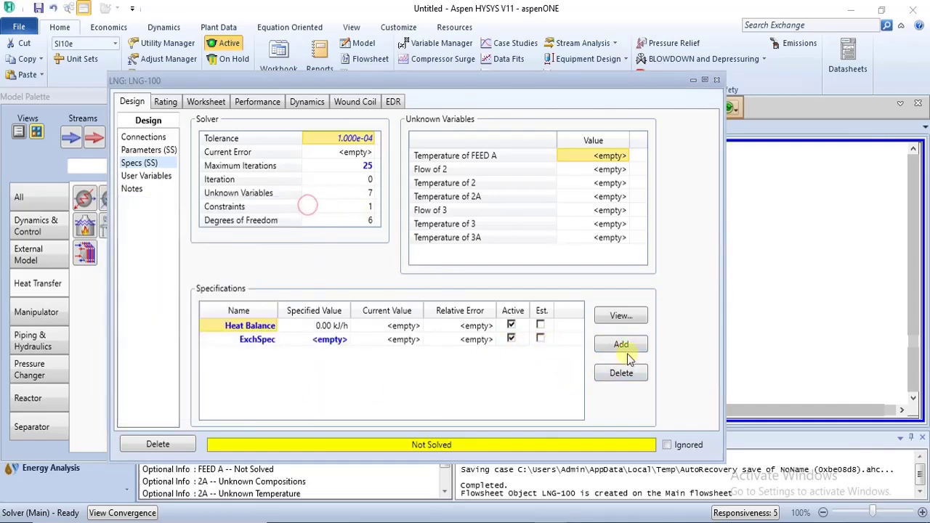
{"action": "left_click", "coordinate": [620, 344]}
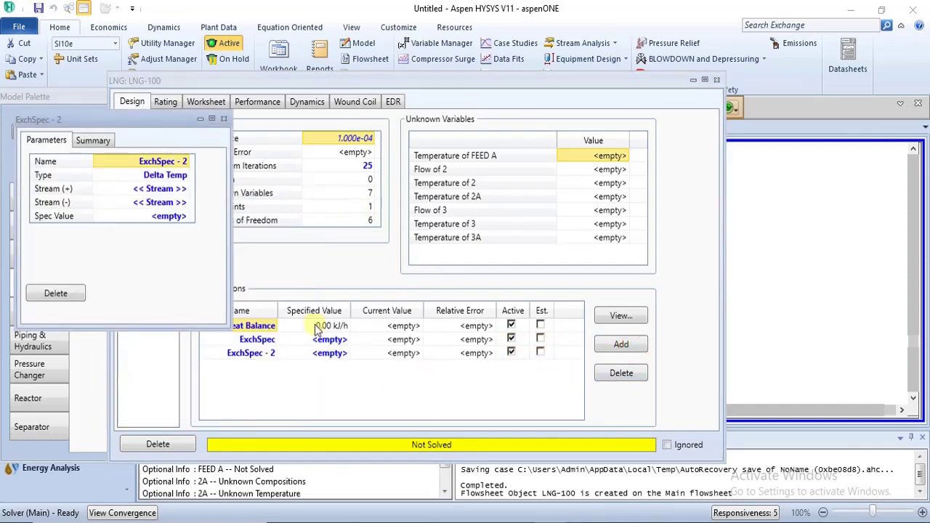
{"action": "left_click", "coordinate": [223, 118]}
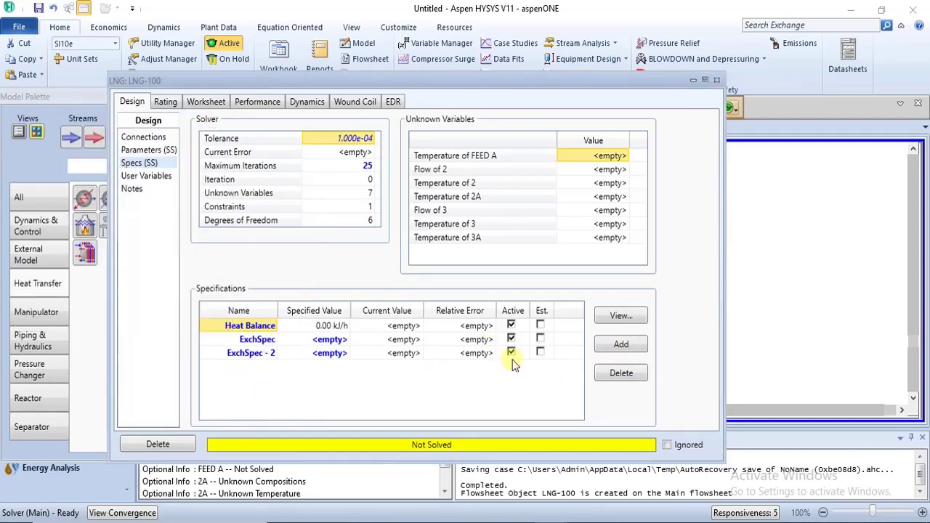
Step: Open the first added specification, check the Delta T streams in the TURBO EXPANDER PDF, and return to Aspen HYSYS
{"action": "double_click", "coordinate": [248, 338]}
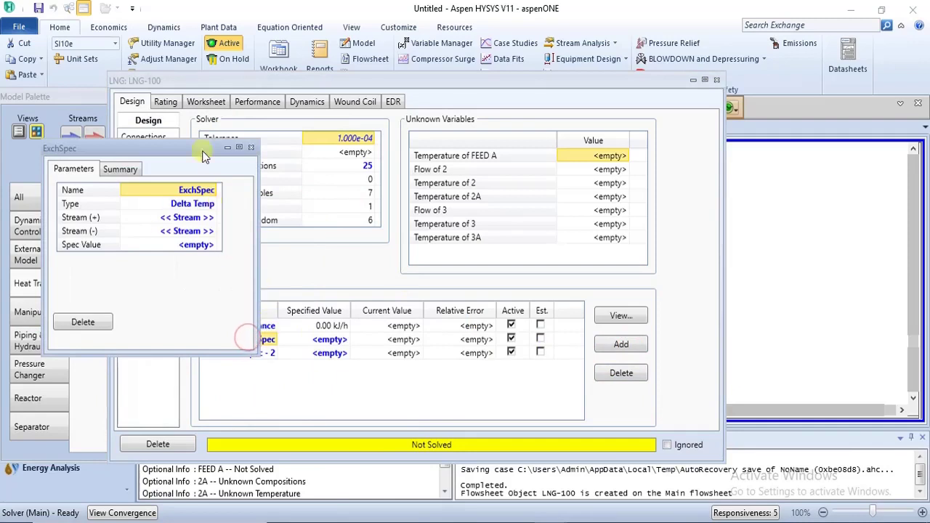
{"action": "left_click_drag", "start_coordinate": [177, 147], "coordinate": [245, 147]}
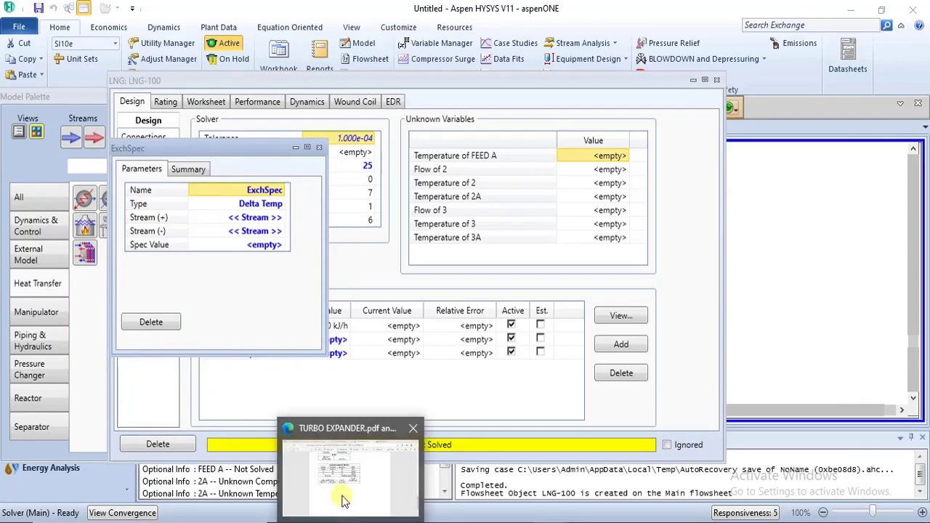
{"action": "mouse_move", "coordinate": [342, 499]}
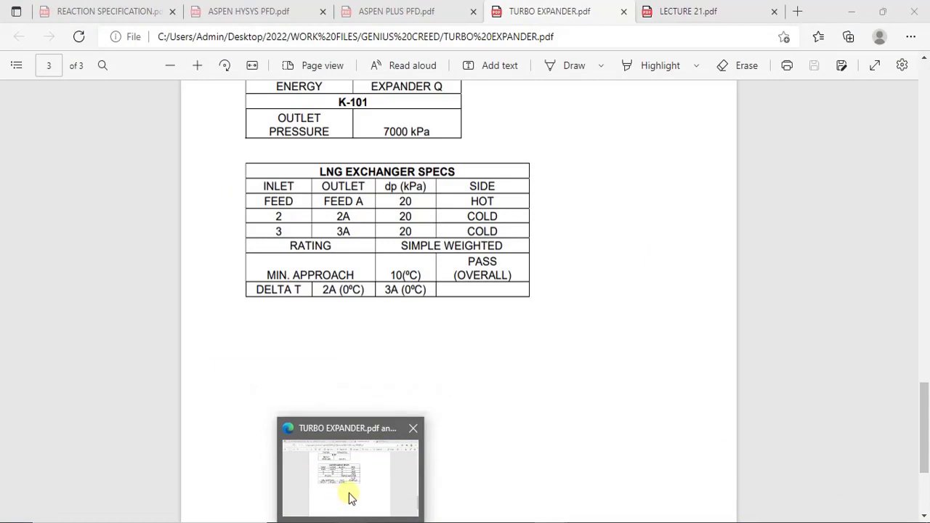
{"action": "left_click", "coordinate": [333, 492]}
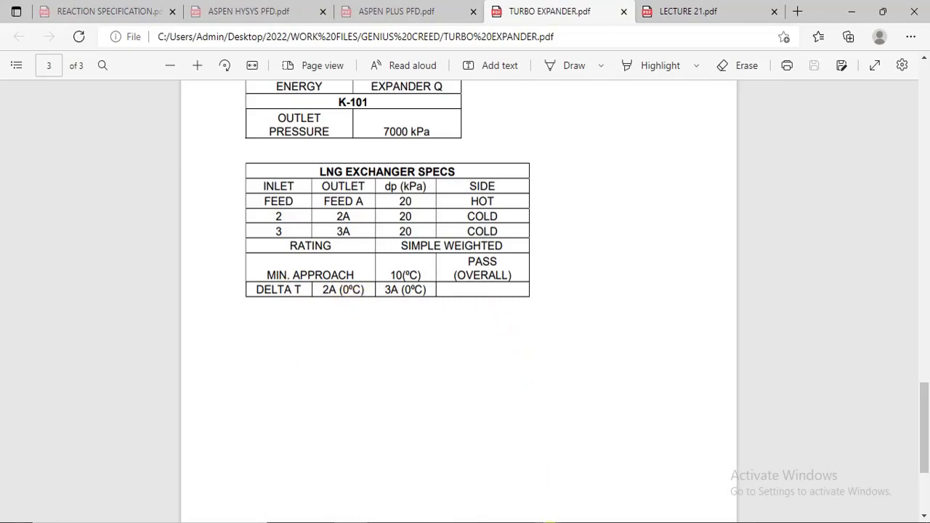
{"action": "left_click", "coordinate": [883, 499]}
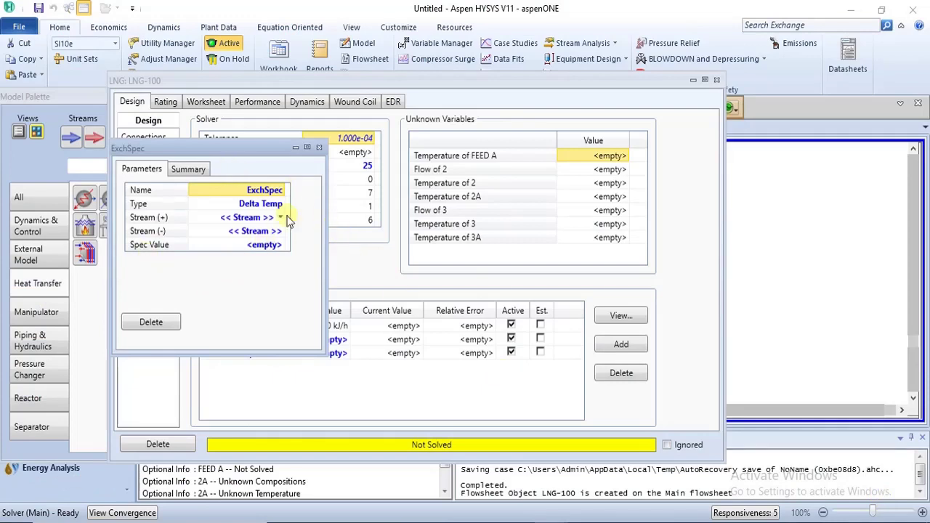
Step: Set the first specification's Stream (+) to 2A and Stream (-) to 3A, and name it DELTA T
{"action": "left_click", "coordinate": [280, 218]}
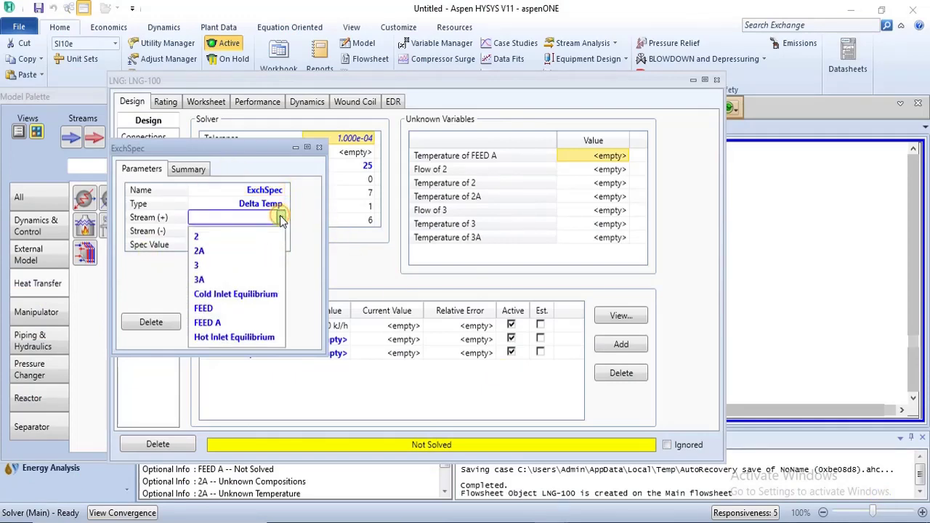
{"action": "left_click", "coordinate": [280, 247]}
{"action": "left_click", "coordinate": [277, 231]}
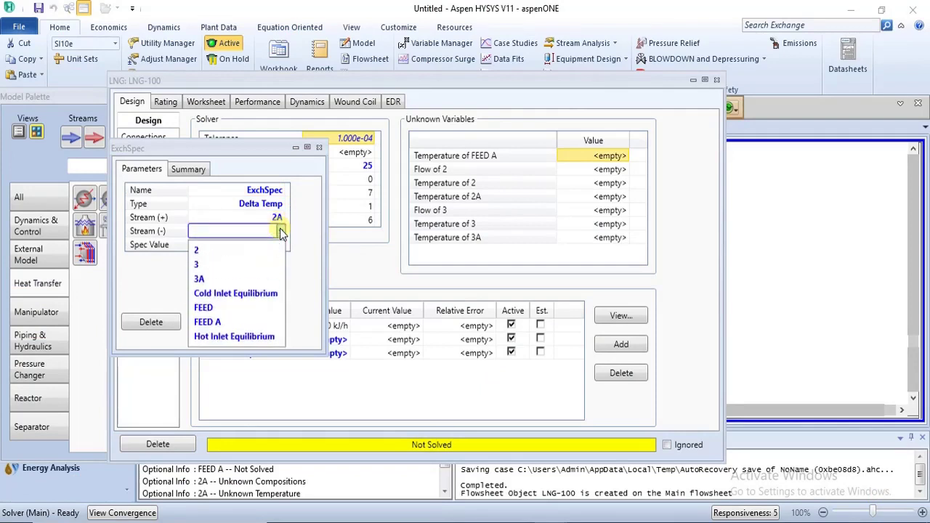
{"action": "left_click", "coordinate": [266, 279]}
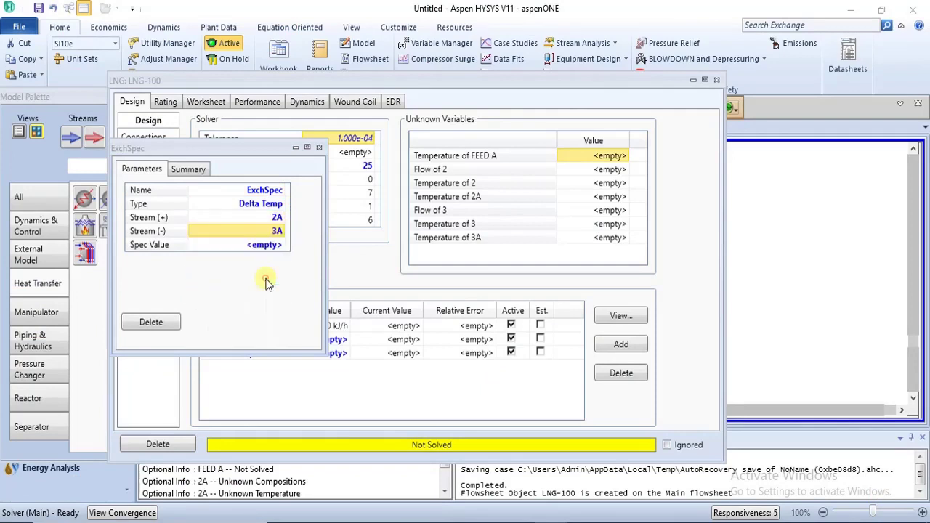
{"action": "left_click", "coordinate": [278, 190]}
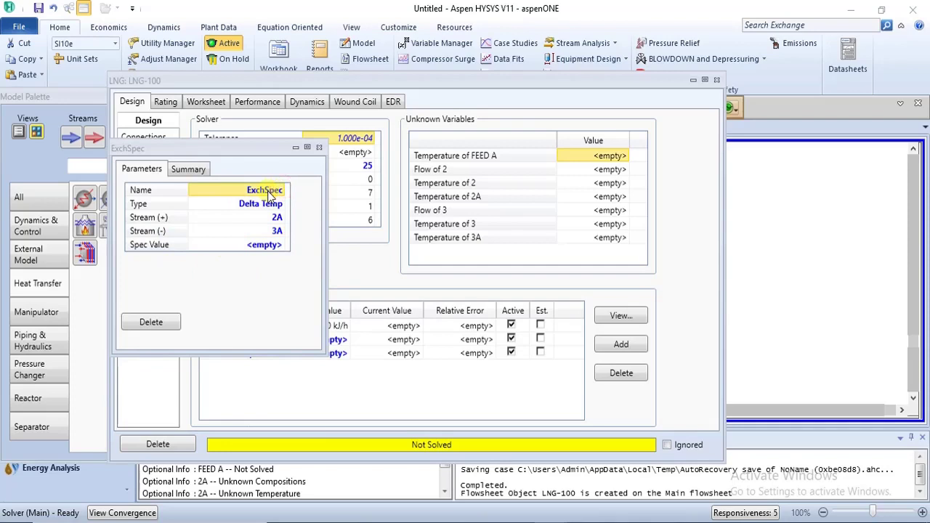
{"action": "type", "text": "DELTA T"}
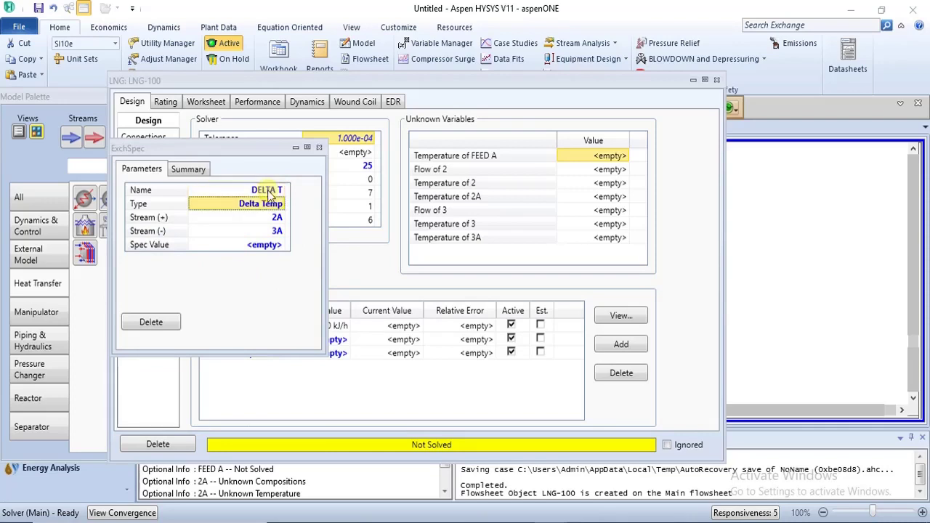
{"action": "key", "text": "Return"}
Step: Set the DELTA T specification's value to 0 C and close its settings
{"action": "left_click", "coordinate": [274, 246]}
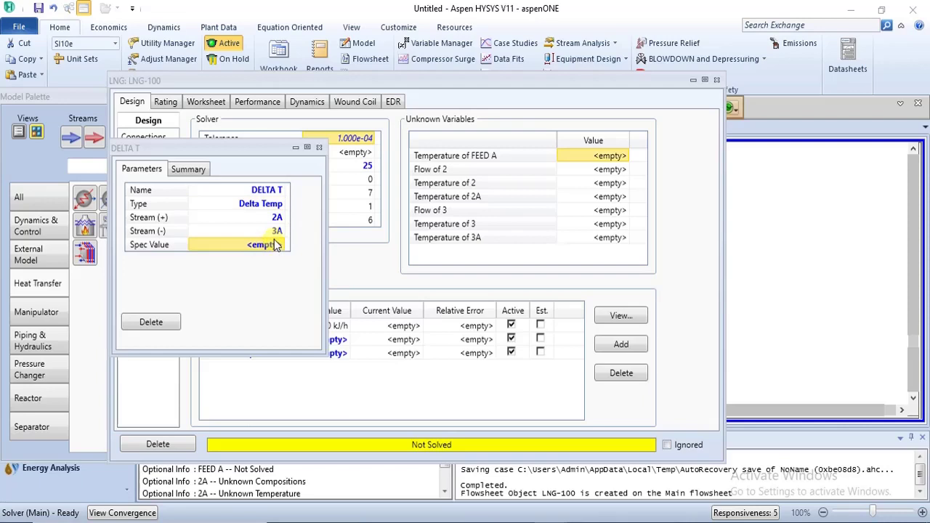
{"action": "left_click", "coordinate": [274, 246]}
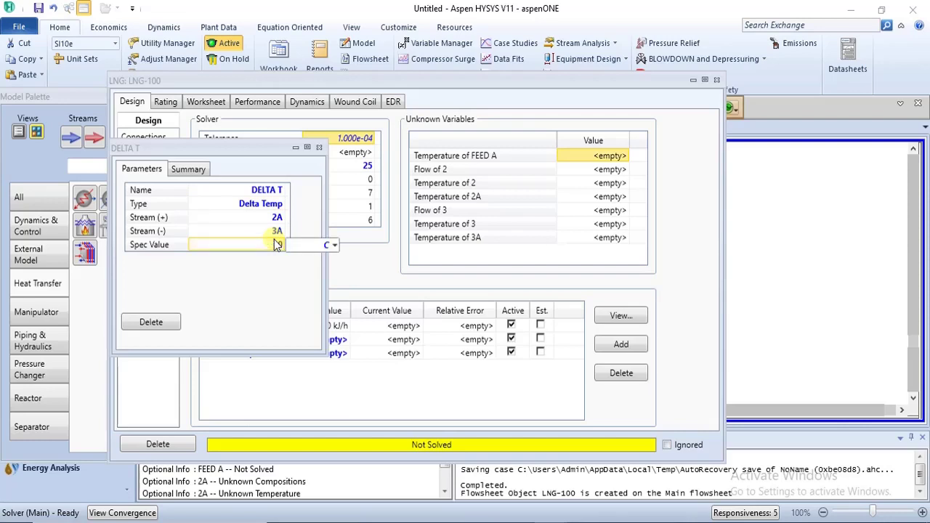
{"action": "type", "text": "0 C"}
{"action": "key", "text": "Return"}
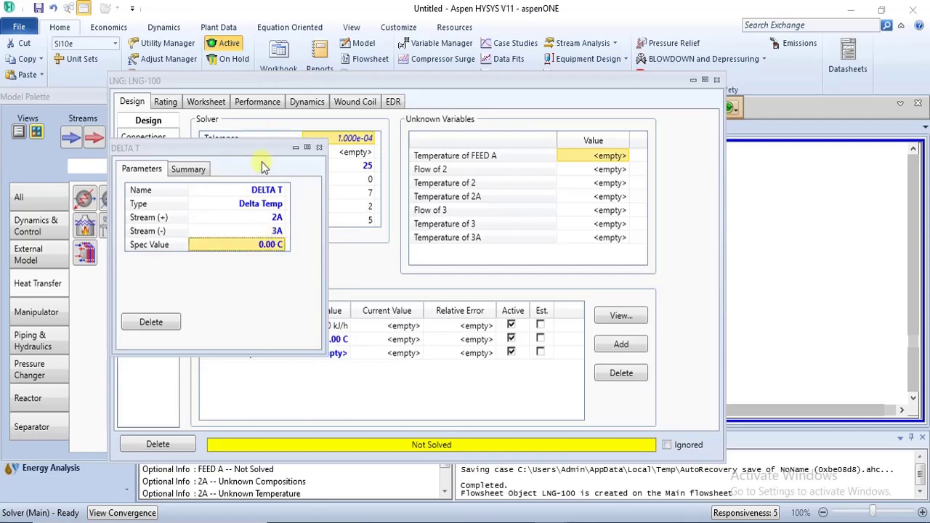
{"action": "left_click", "coordinate": [321, 149]}
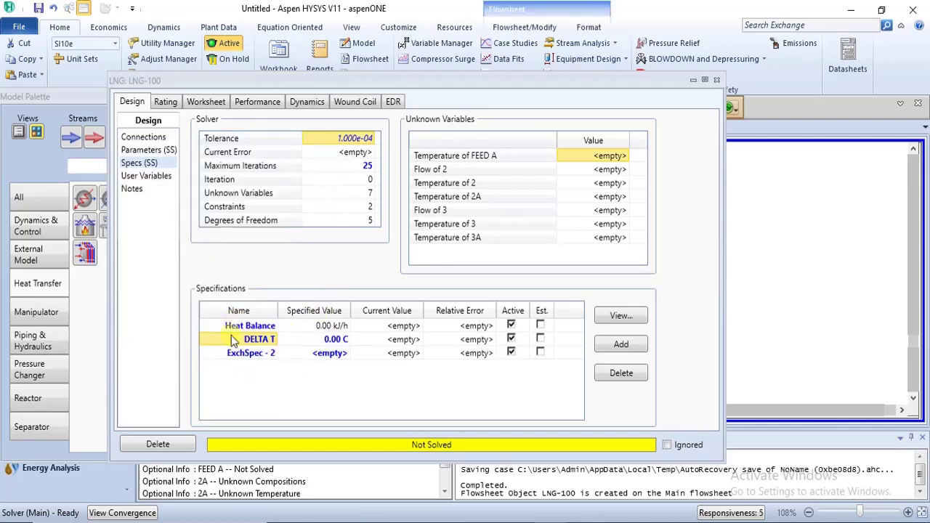
Step: Name the second added specification MIN APPROACH and set its type to Min Approach
{"action": "double_click", "coordinate": [260, 354]}
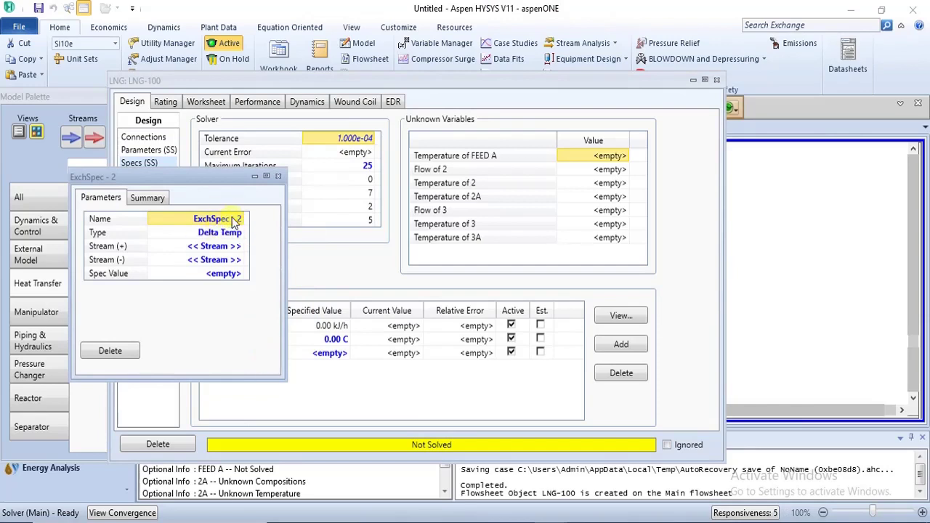
{"action": "key", "text": "Delete"}
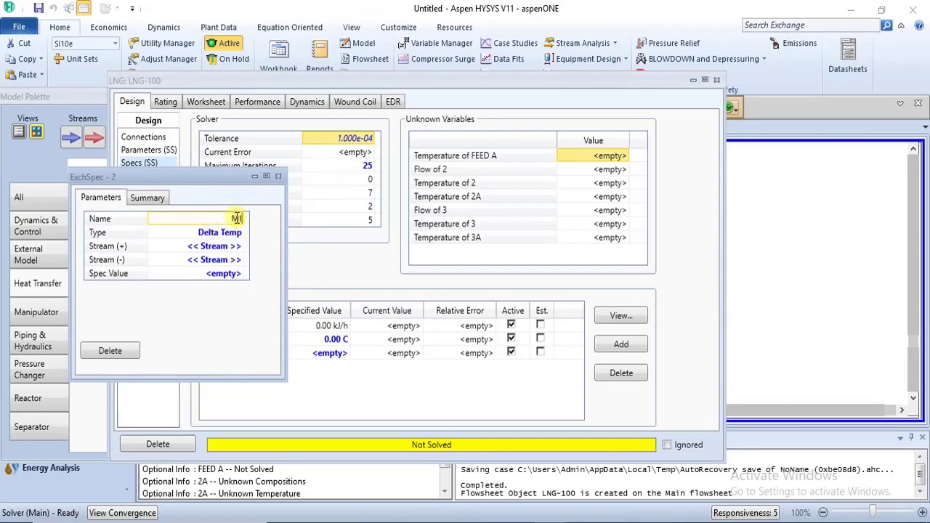
{"action": "type", "text": "MIN APPROACH"}
{"action": "key", "text": "Return"}
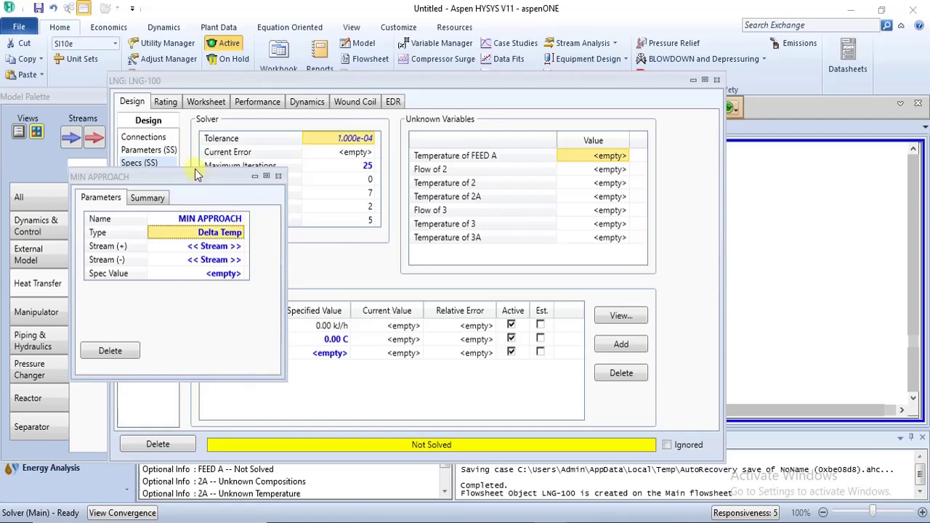
{"action": "left_click_drag", "start_coordinate": [194, 175], "coordinate": [282, 205]}
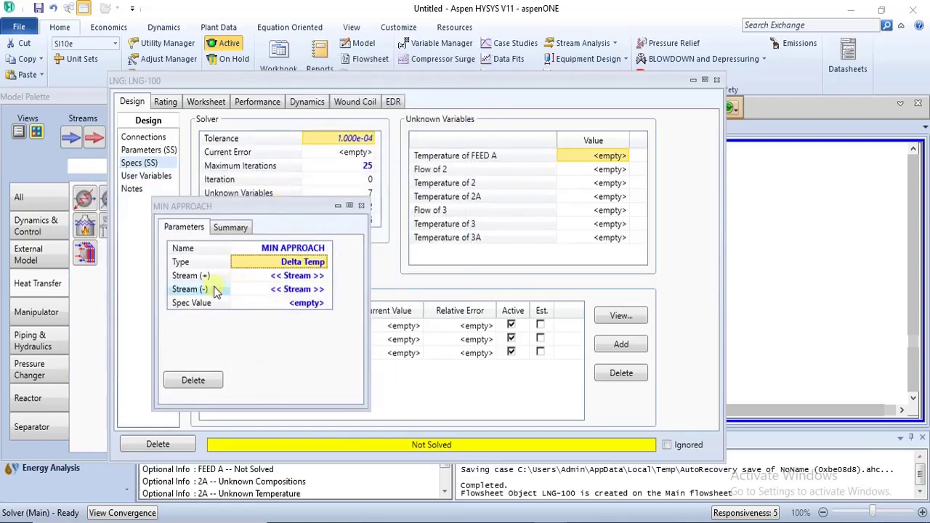
{"action": "left_click", "coordinate": [323, 263]}
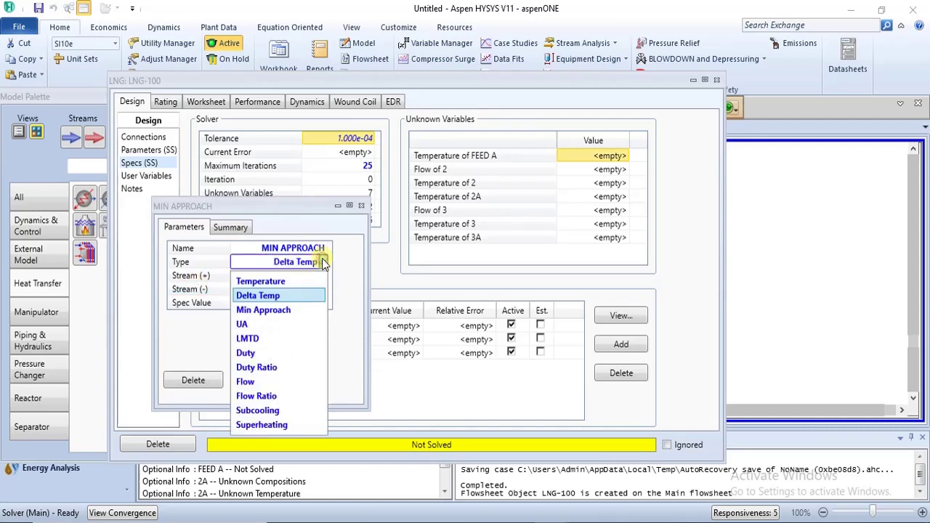
{"action": "left_click", "coordinate": [302, 317]}
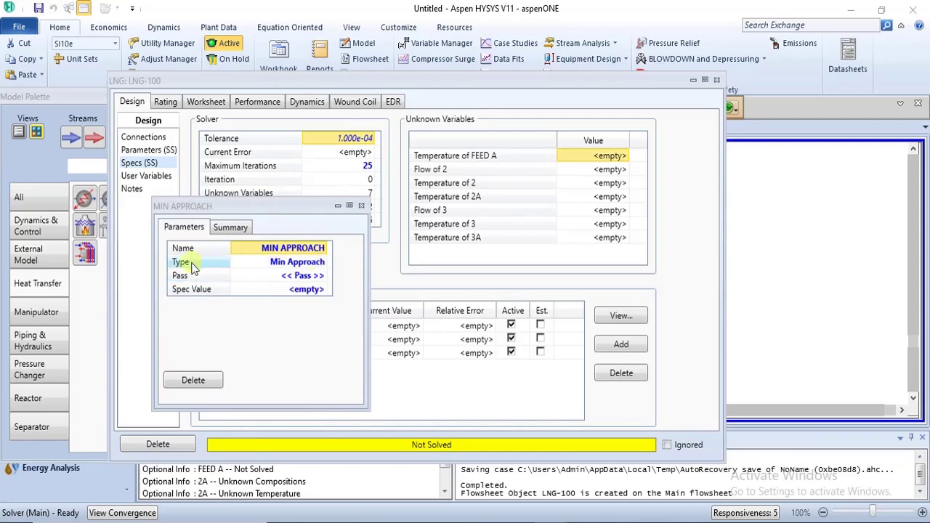
Step: Check the minimum approach pass in the TURBO EXPANDER PDF, return to Aspen HYSYS, and set the MIN APPROACH specification's Pass to Overall
{"action": "left_click", "coordinate": [320, 276]}
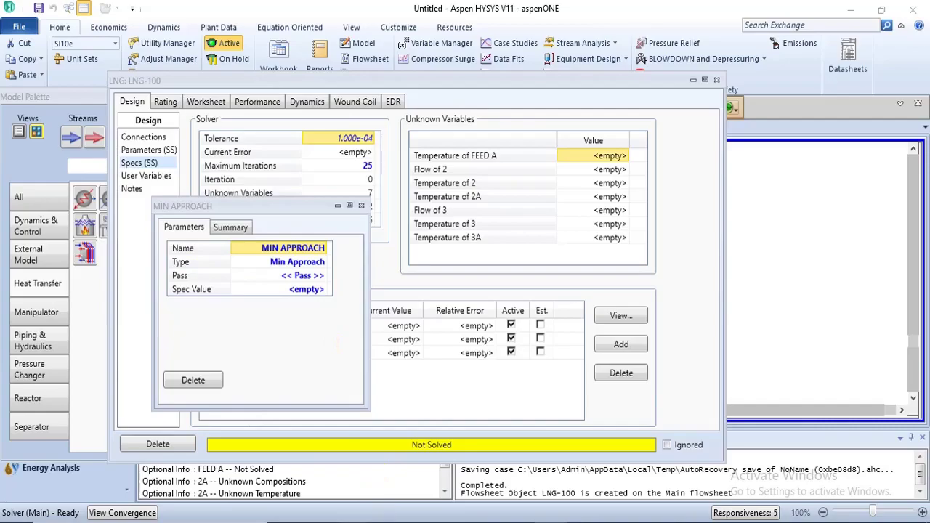
{"action": "mouse_move", "coordinate": [345, 496]}
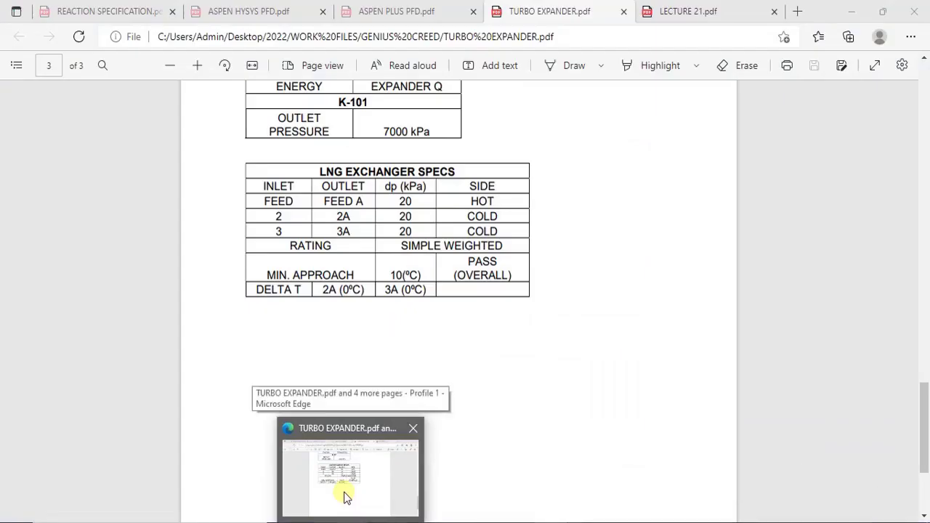
{"action": "left_click", "coordinate": [345, 496]}
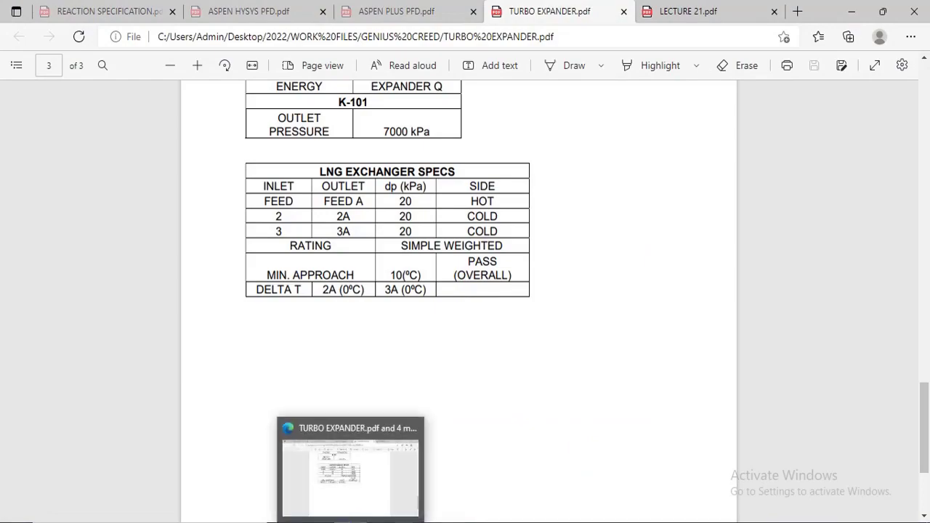
{"action": "mouse_move", "coordinate": [442, 521]}
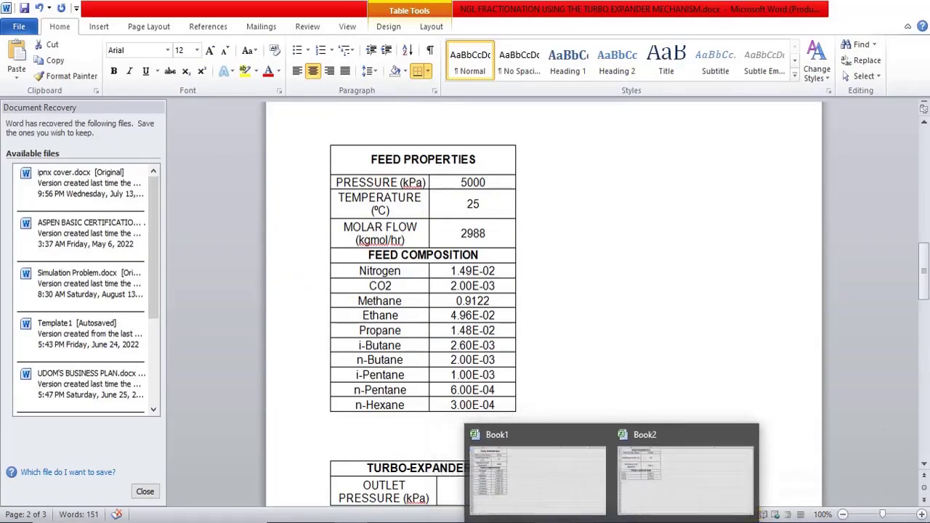
{"action": "mouse_move", "coordinate": [857, 516]}
{"action": "left_click", "coordinate": [877, 496]}
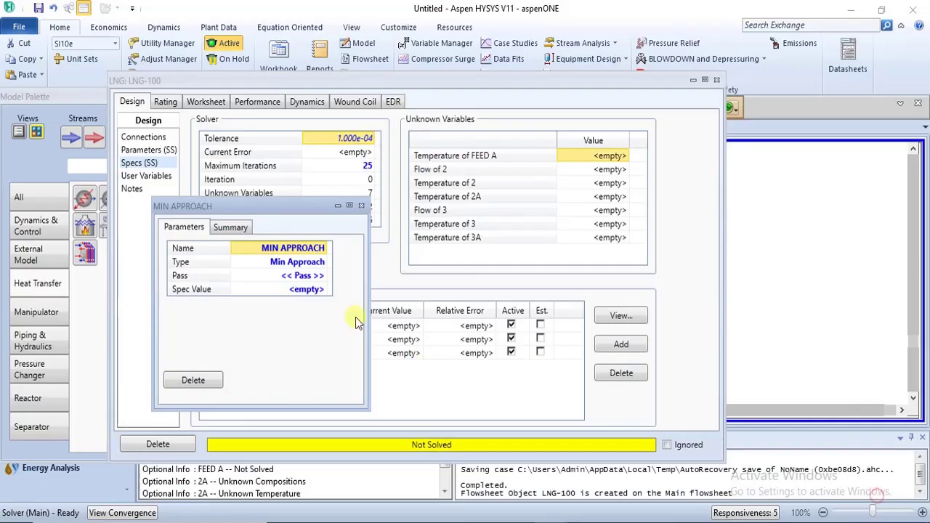
{"action": "left_click", "coordinate": [321, 277]}
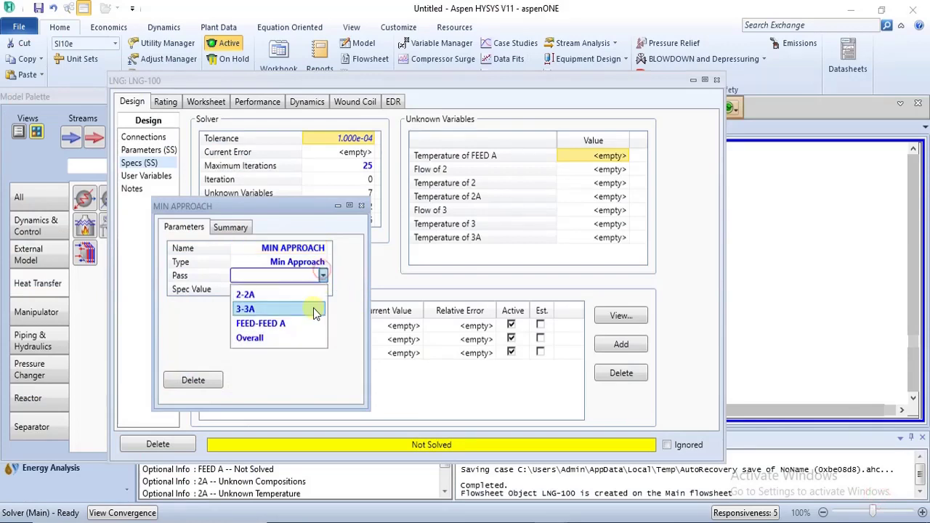
{"action": "left_click", "coordinate": [315, 340]}
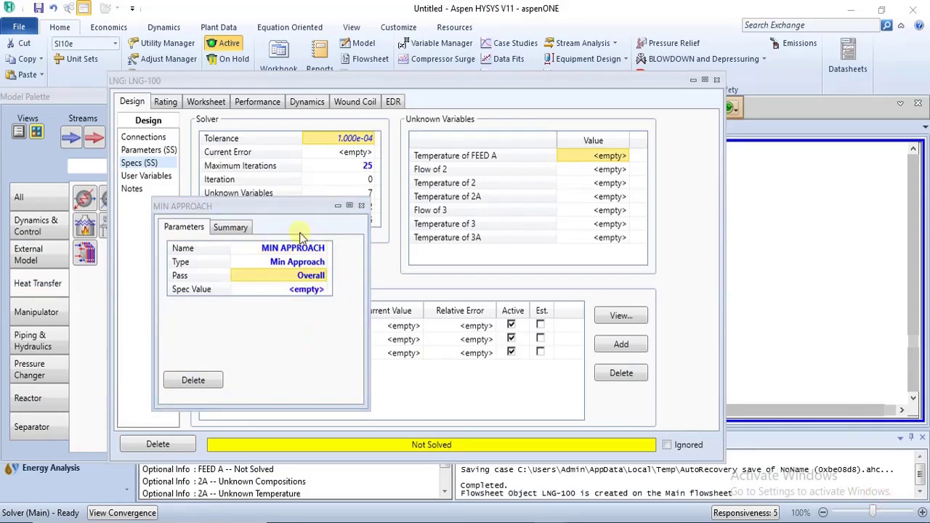
Step: Check the minimum approach value in the PDF, set the MIN APPROACH specification to 10 C, and close the LNG-100 windows
{"action": "left_click", "coordinate": [315, 291]}
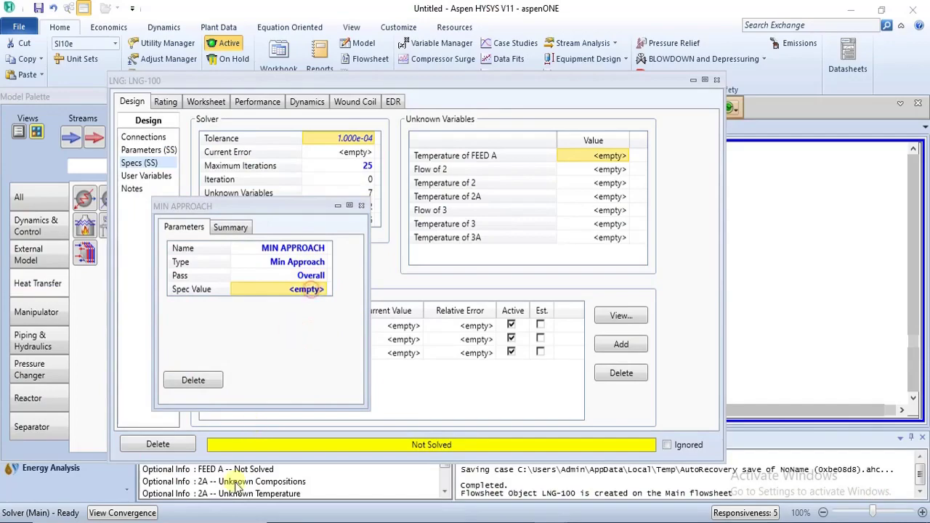
{"action": "mouse_move", "coordinate": [353, 517]}
{"action": "left_click", "coordinate": [333, 460]}
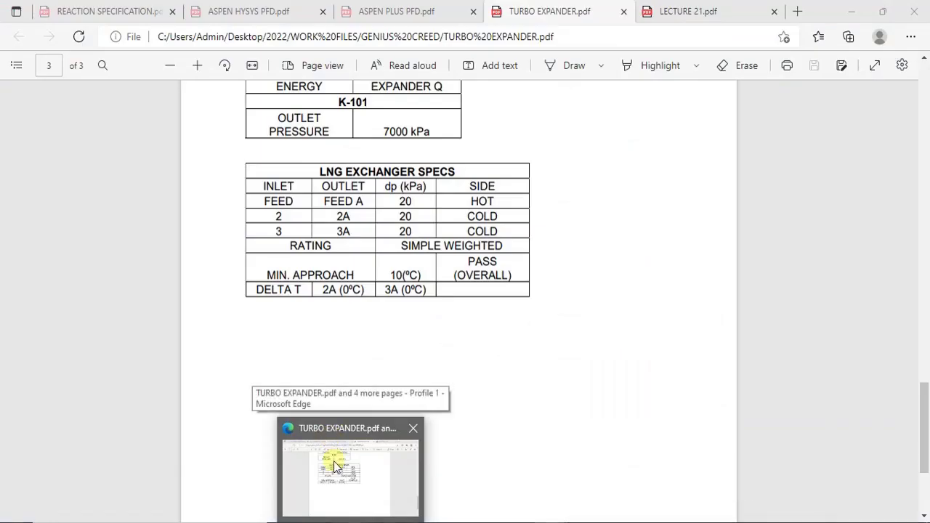
{"action": "left_click", "coordinate": [349, 434]}
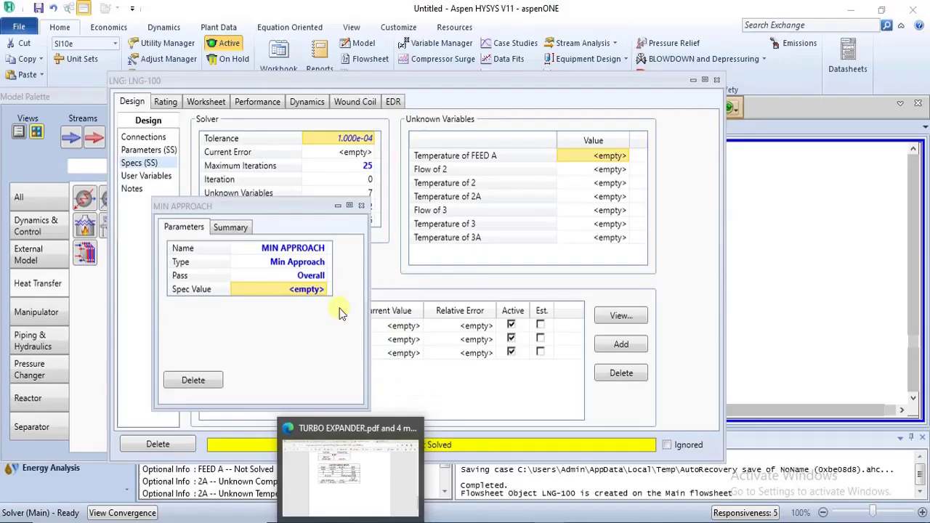
{"action": "double_click", "coordinate": [309, 289]}
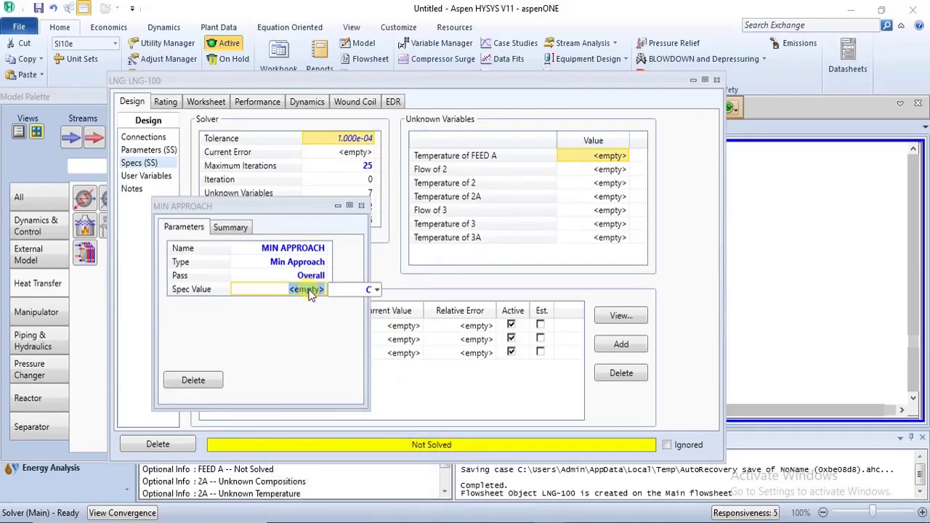
{"action": "type", "text": "10 C"}
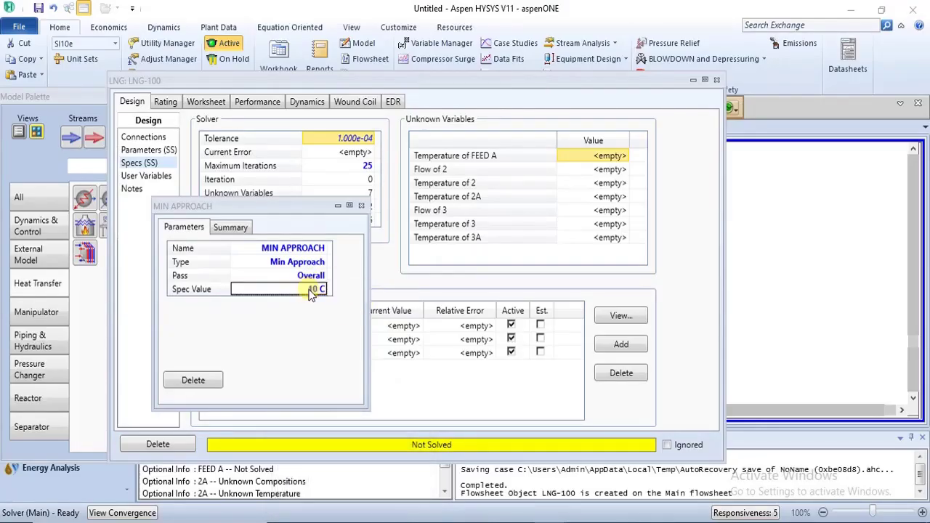
{"action": "key", "text": "Return"}
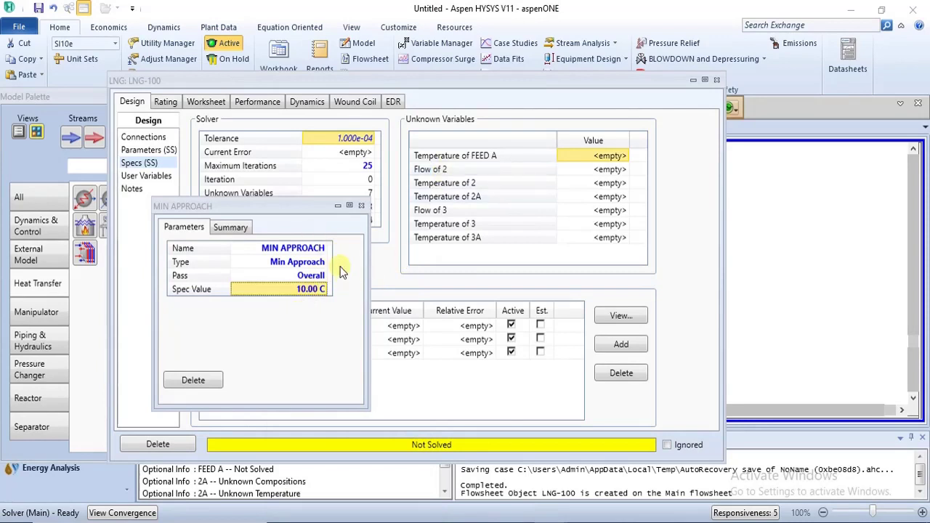
{"action": "left_click", "coordinate": [361, 206]}
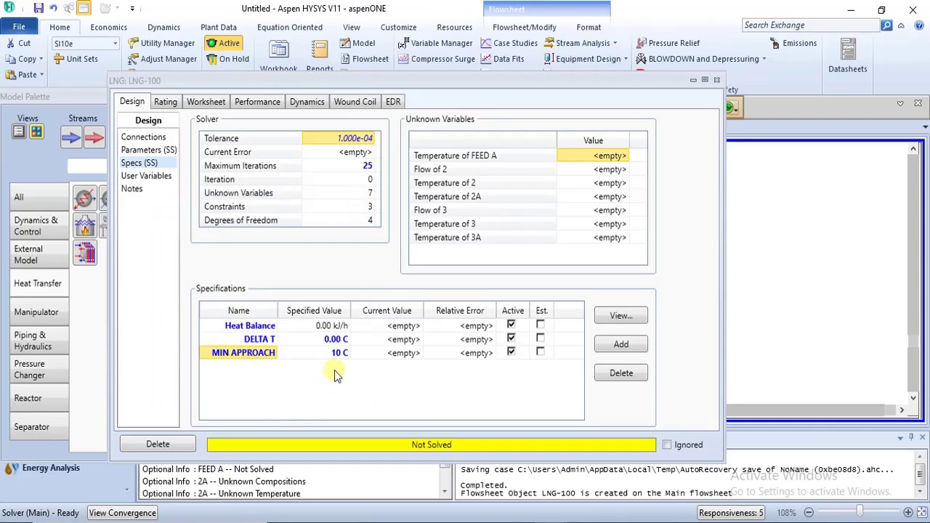
{"action": "left_click", "coordinate": [716, 80]}
{"action": "left_click", "coordinate": [502, 267]}
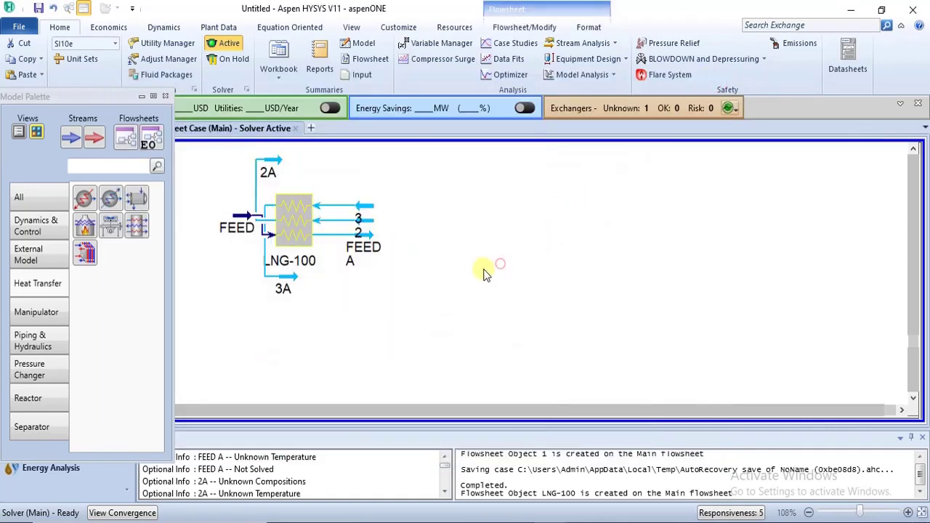
Step: Align the FEED stream with its LNG-100 port, flip stream 2A horizontally, and place it level with its port on the FEED side
{"action": "mouse_move", "coordinate": [243, 228]}
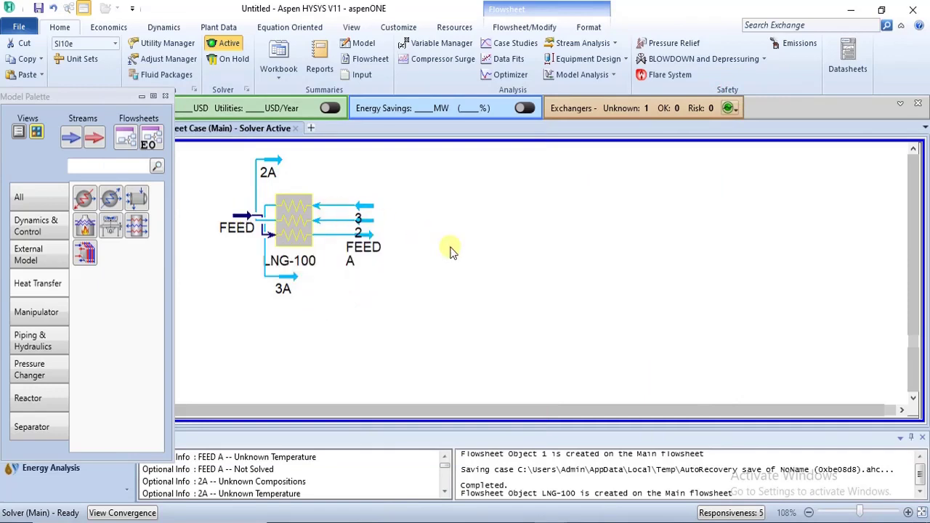
{"action": "left_click", "coordinate": [239, 225]}
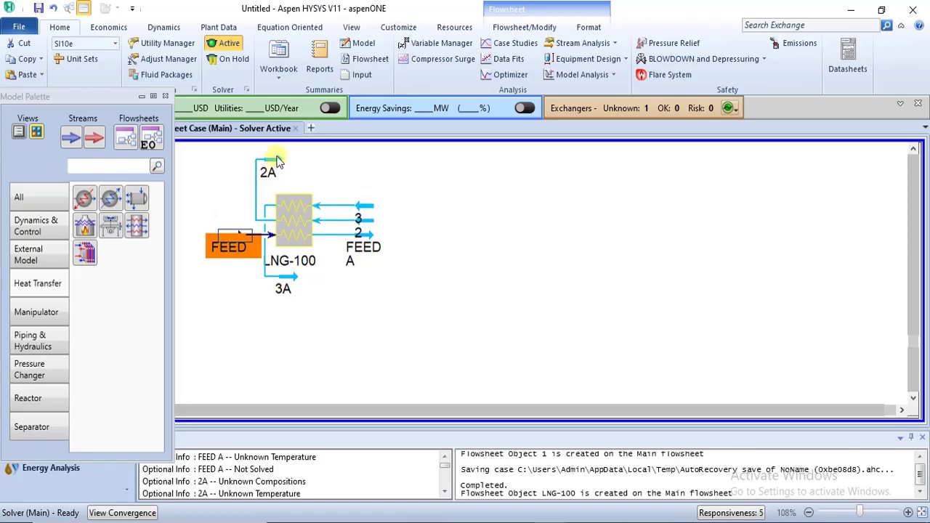
{"action": "left_click_drag", "start_coordinate": [275, 173], "coordinate": [207, 202]}
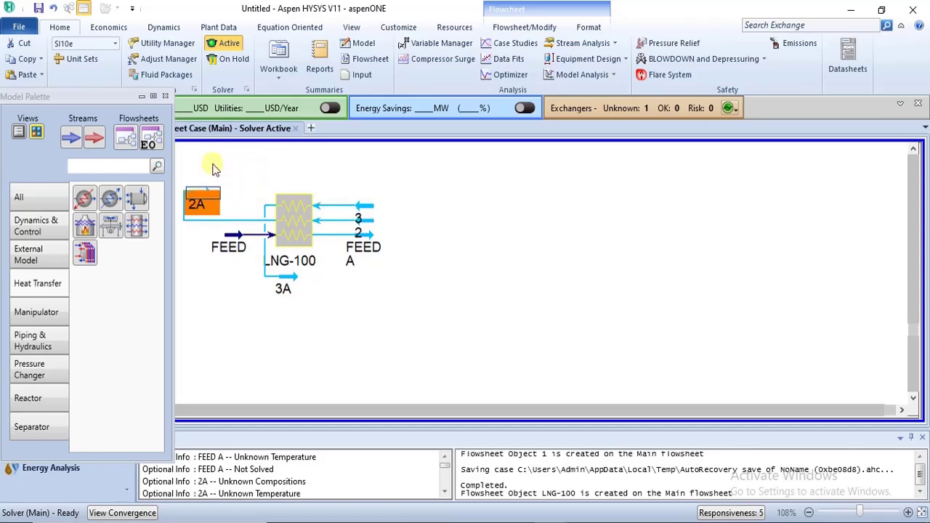
{"action": "left_click", "coordinate": [165, 96]}
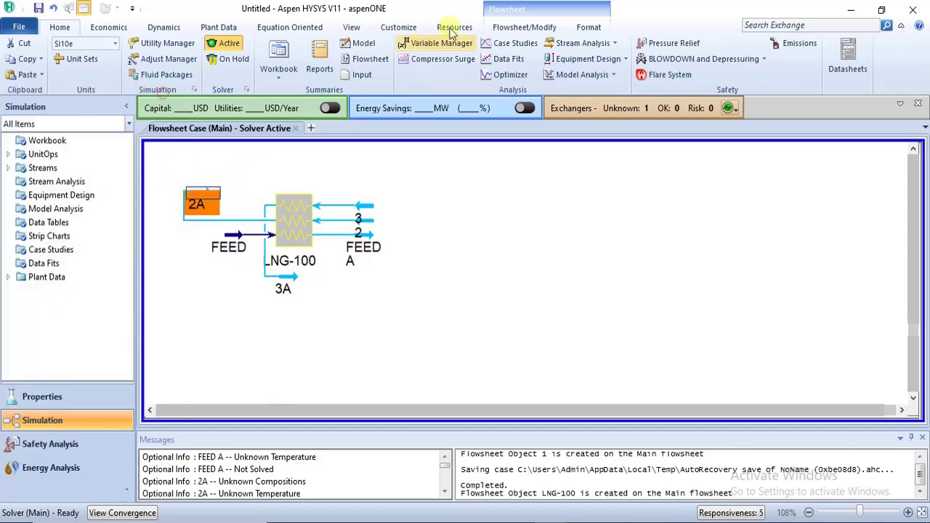
{"action": "left_click", "coordinate": [524, 26]}
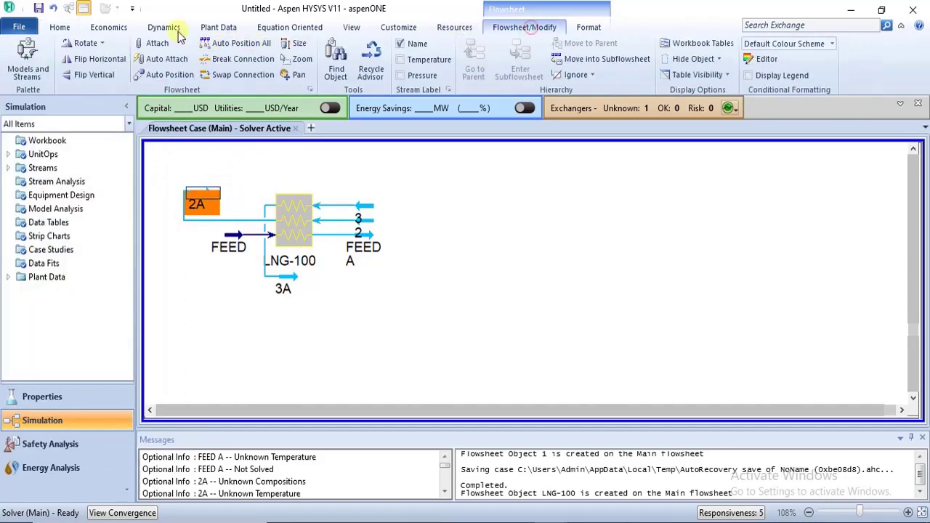
{"action": "left_click", "coordinate": [127, 111]}
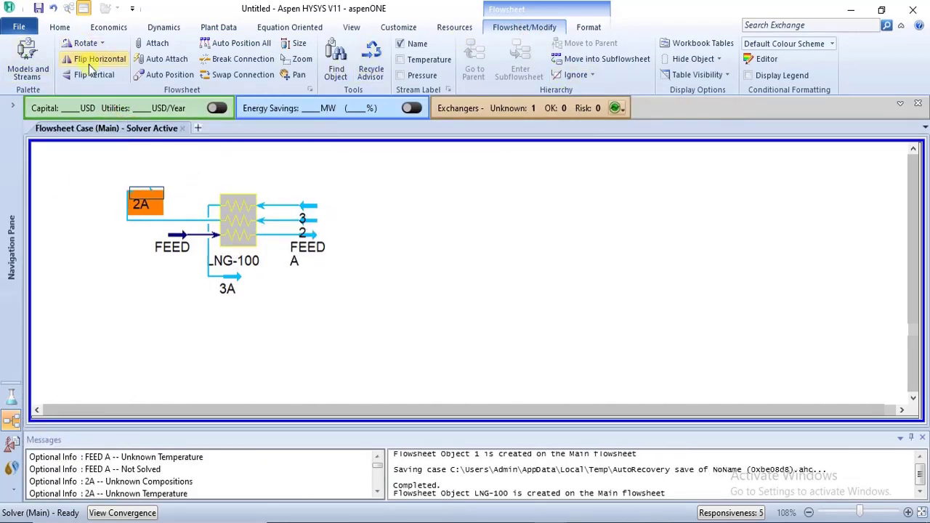
{"action": "left_click", "coordinate": [83, 64]}
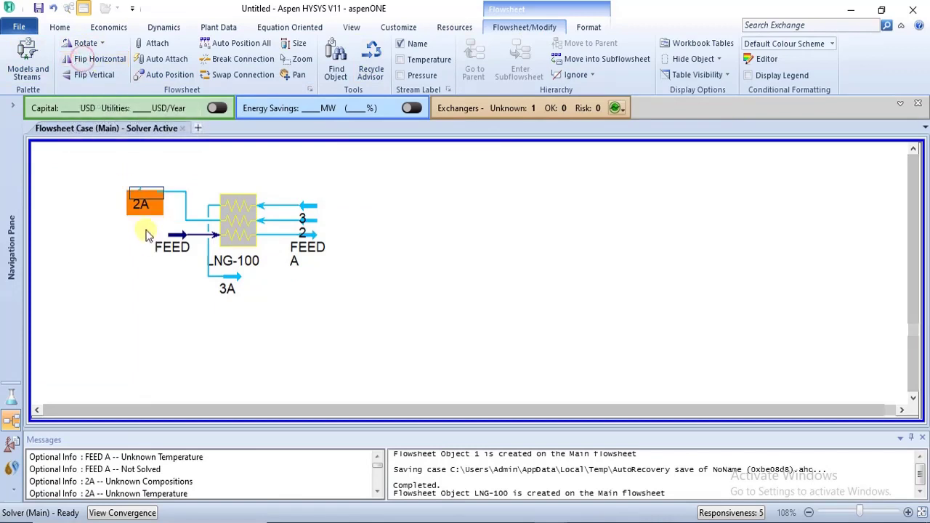
{"action": "left_click_drag", "start_coordinate": [152, 209], "coordinate": [171, 237]}
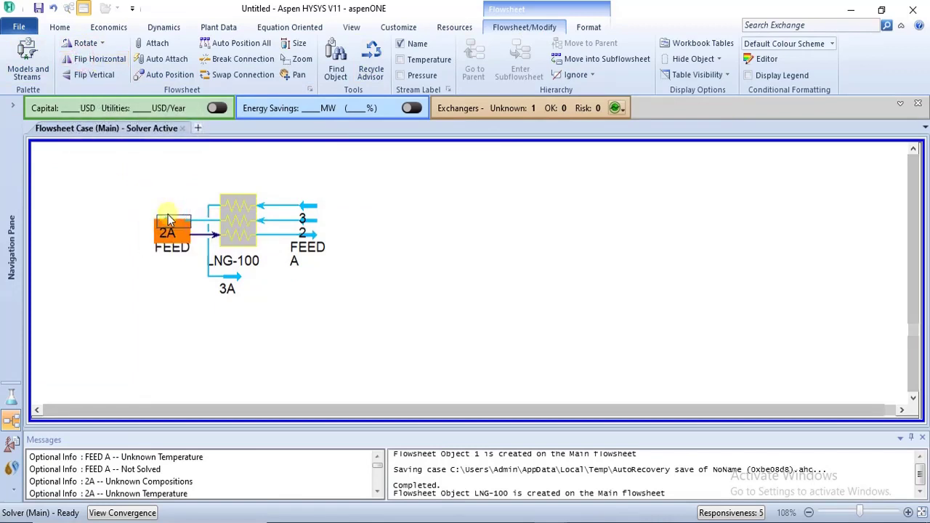
{"action": "left_click", "coordinate": [105, 249]}
Step: Move stream 3A to the FEED side of LNG-100, flip it horizontally, and align it with the exchanger's upper port
{"action": "left_click_drag", "start_coordinate": [218, 285], "coordinate": [175, 197]}
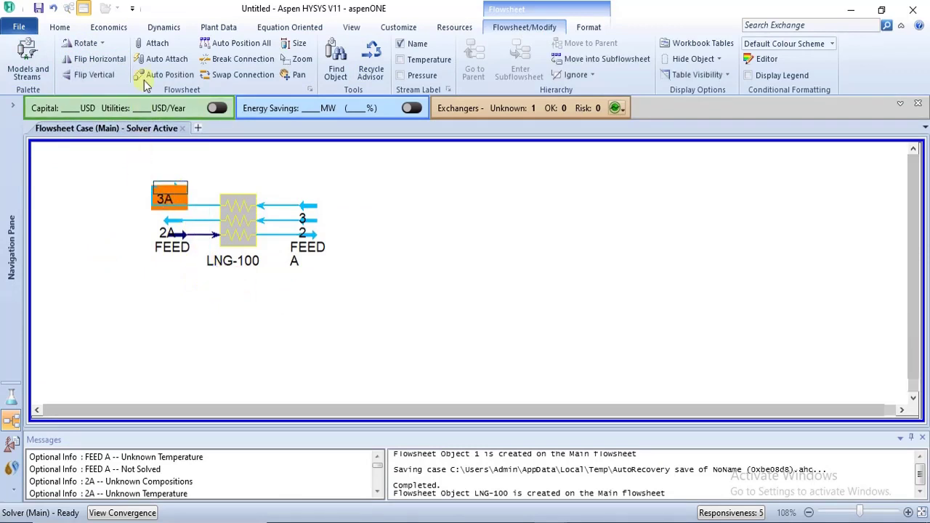
{"action": "left_click", "coordinate": [81, 64]}
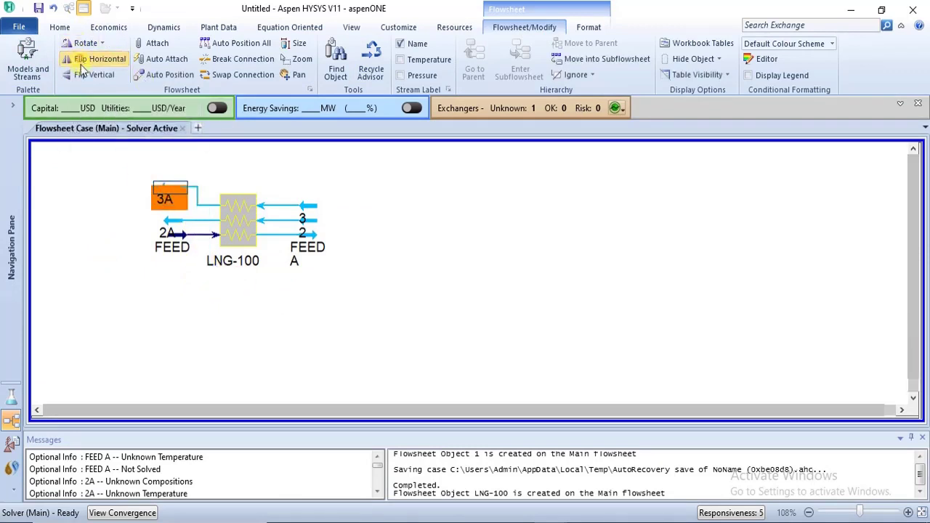
{"action": "left_click", "coordinate": [168, 174]}
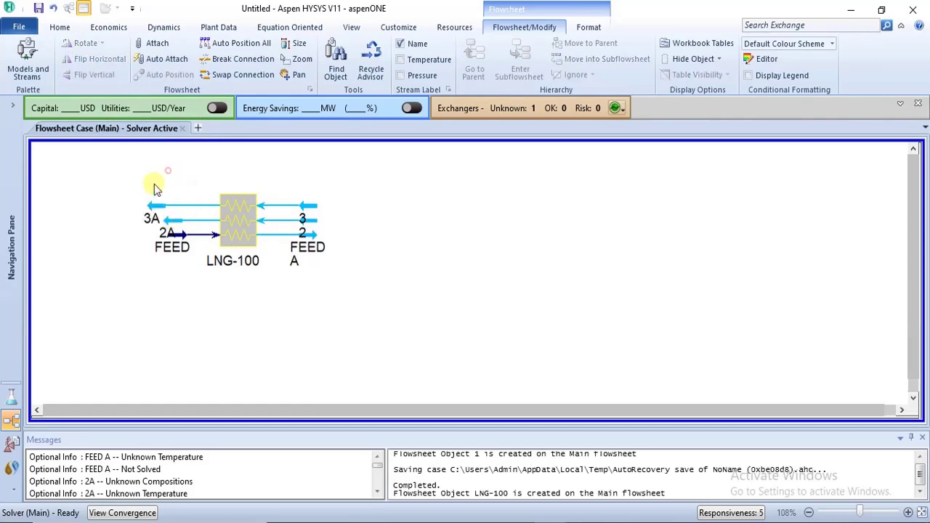
{"action": "left_click", "coordinate": [154, 209]}
{"action": "left_click_drag", "start_coordinate": [142, 207], "coordinate": [136, 207]}
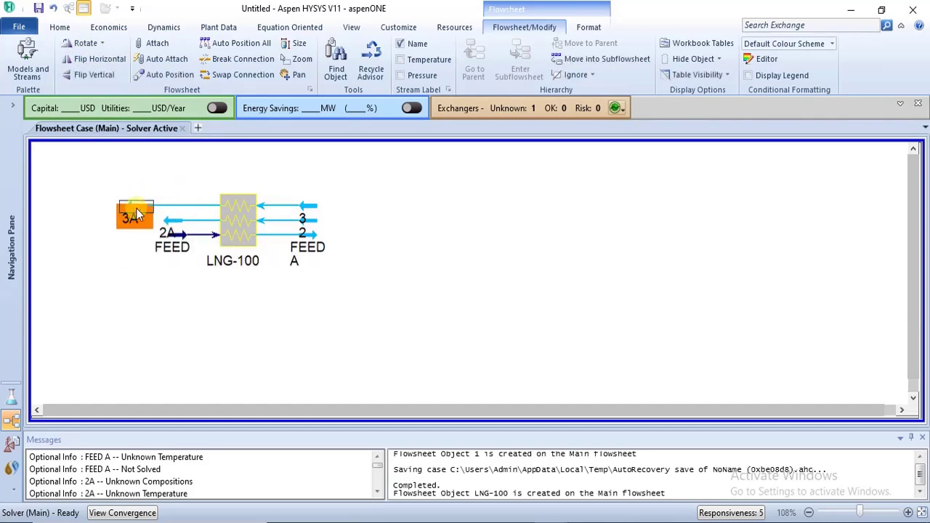
Step: Shift streams 3A and 2A farther away from LNG-100, staggering them so their labels clear each other and FEED
{"action": "left_click", "coordinate": [161, 221]}
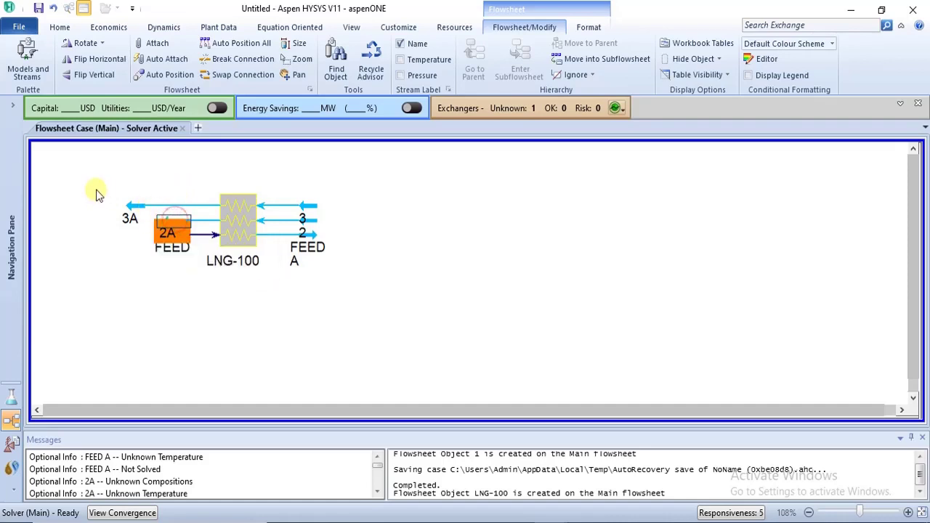
{"action": "left_click_drag", "start_coordinate": [135, 213], "coordinate": [115, 211]}
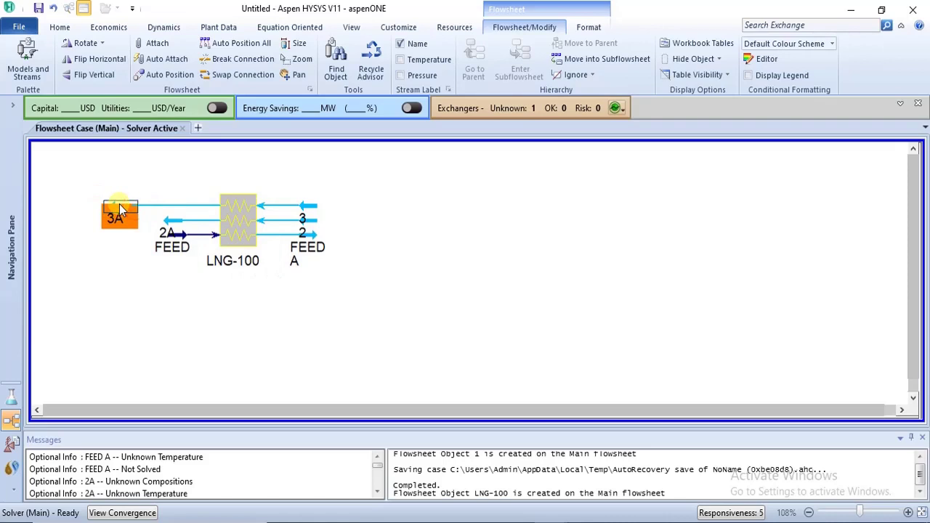
{"action": "left_click", "coordinate": [164, 227]}
{"action": "left_click_drag", "start_coordinate": [164, 226], "coordinate": [143, 227]}
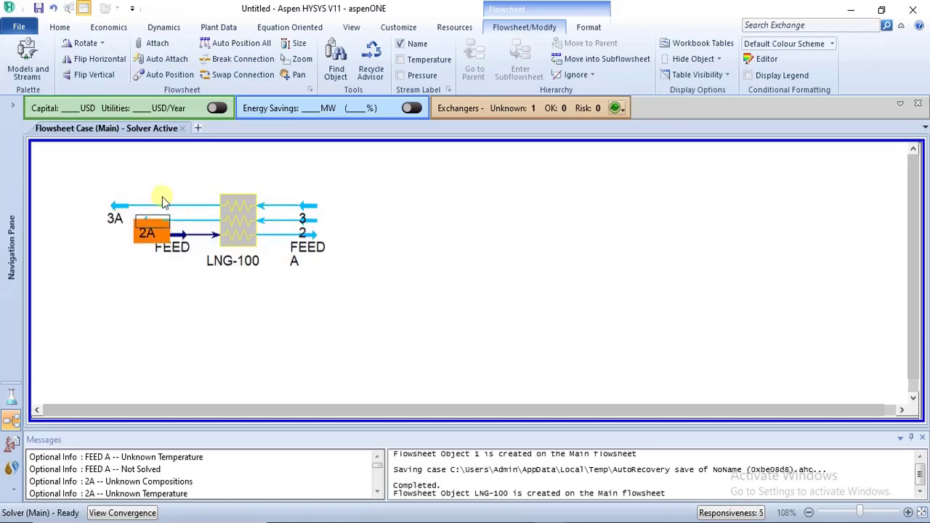
{"action": "left_click", "coordinate": [162, 172]}
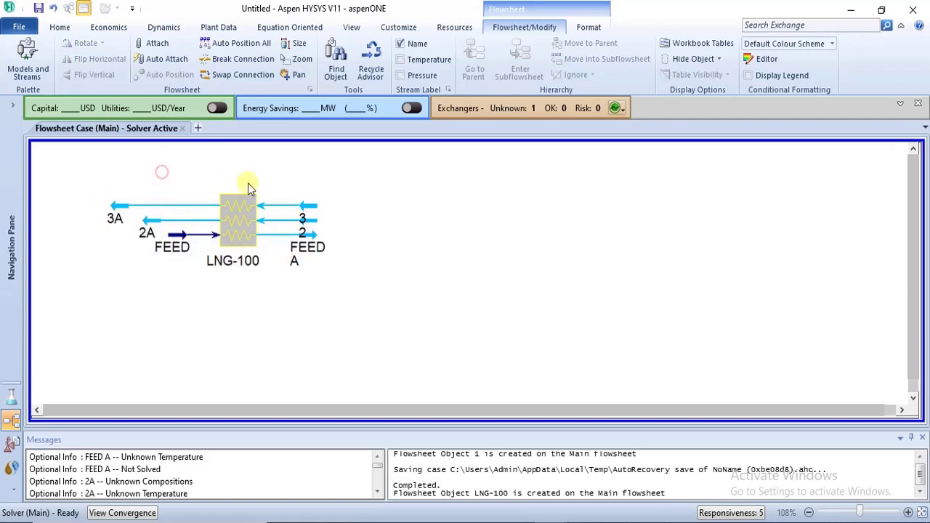
Step: Spread out streams 3, 2 and FEED A on the opposite side of LNG-100, staggered so their labels do not overlap
{"action": "left_click", "coordinate": [314, 210]}
{"action": "left_click_drag", "start_coordinate": [314, 209], "coordinate": [296, 244]}
{"action": "left_click", "coordinate": [311, 244]}
{"action": "left_click", "coordinate": [332, 255]}
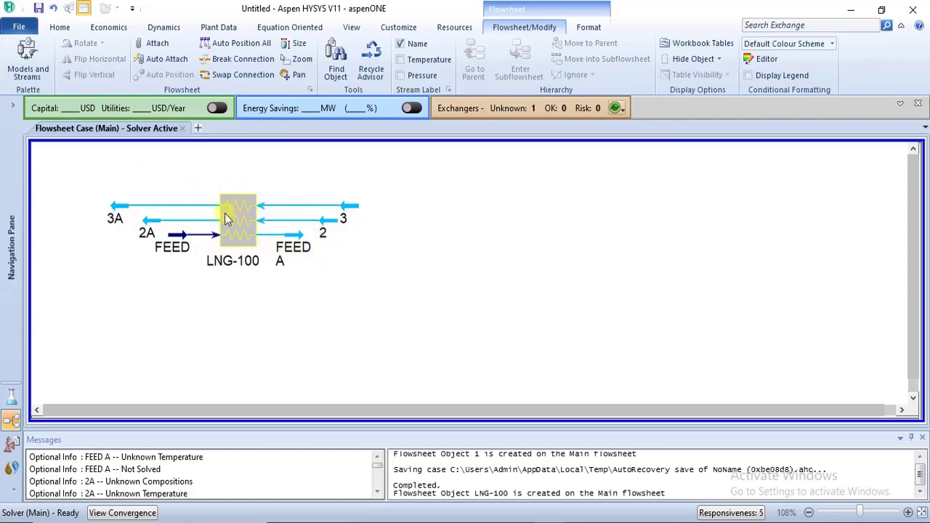
Step: Add a cooler to the flowsheet just beyond the FEED A stream, slightly below streams 2 and 3
{"action": "mouse_move", "coordinate": [250, 245]}
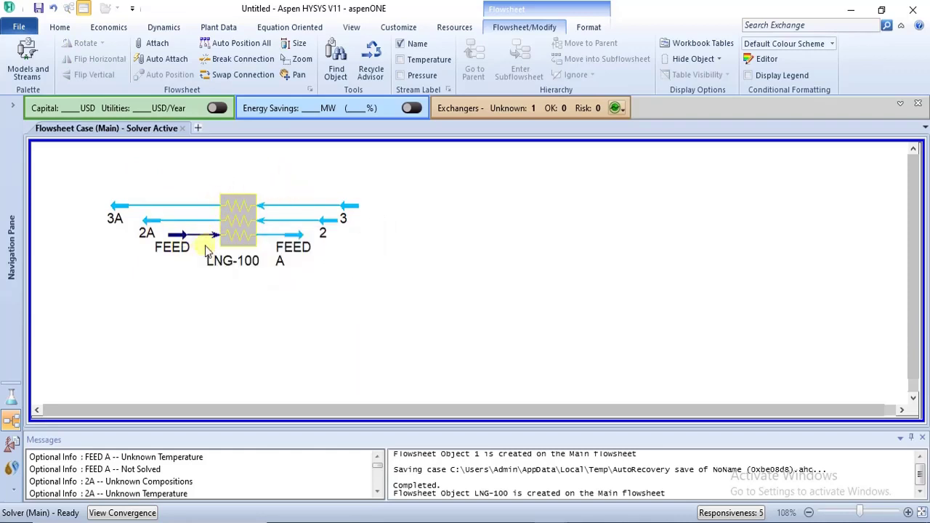
{"action": "mouse_move", "coordinate": [145, 234]}
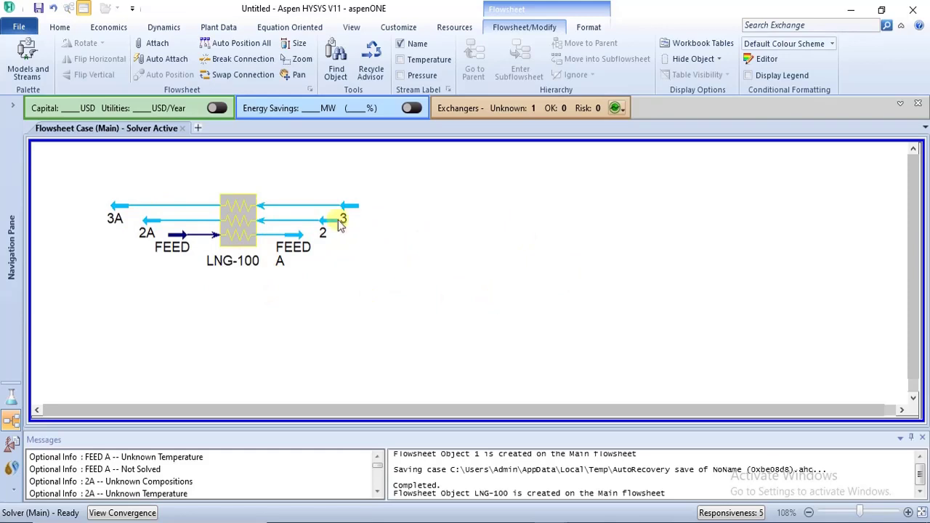
{"action": "mouse_move", "coordinate": [202, 242]}
{"action": "left_click", "coordinate": [26, 64]}
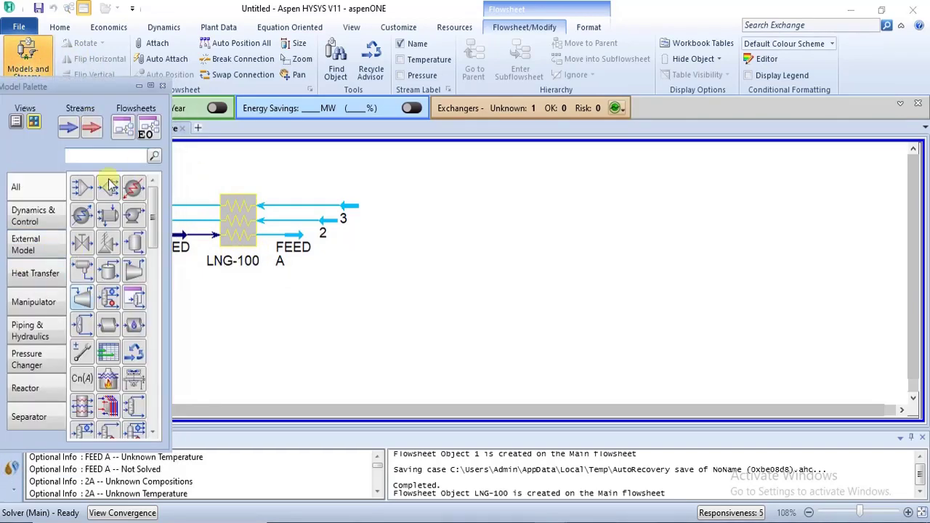
{"action": "left_click", "coordinate": [82, 215]}
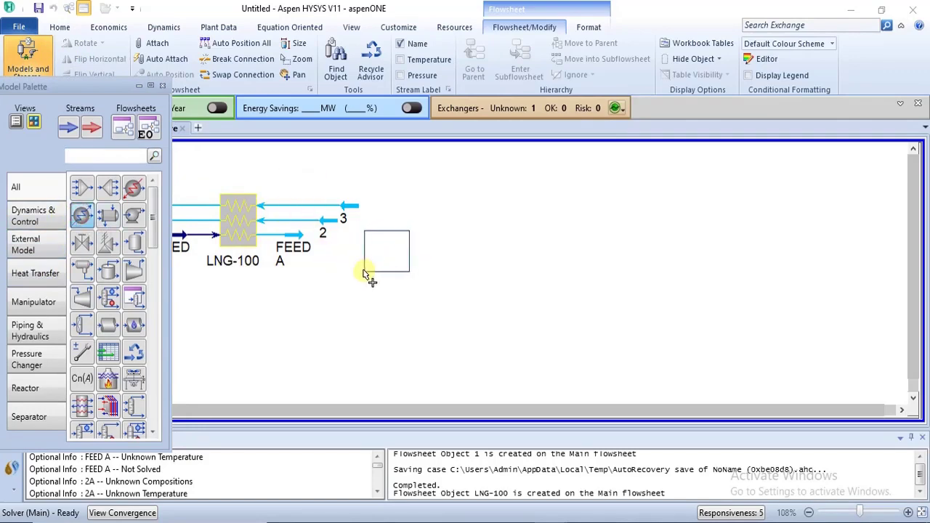
{"action": "left_click", "coordinate": [364, 273]}
{"action": "right_click", "coordinate": [425, 253]}
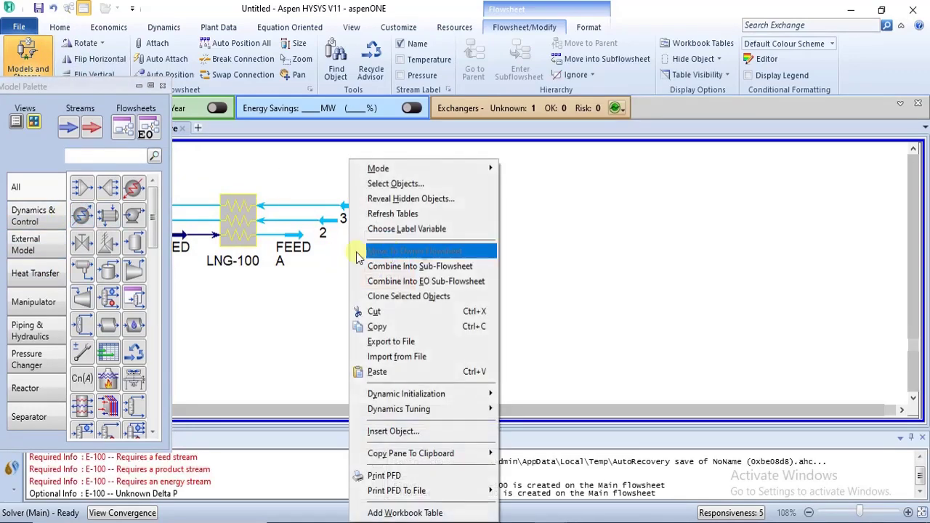
{"action": "left_click", "coordinate": [289, 293]}
{"action": "left_click_drag", "start_coordinate": [401, 252], "coordinate": [388, 246]}
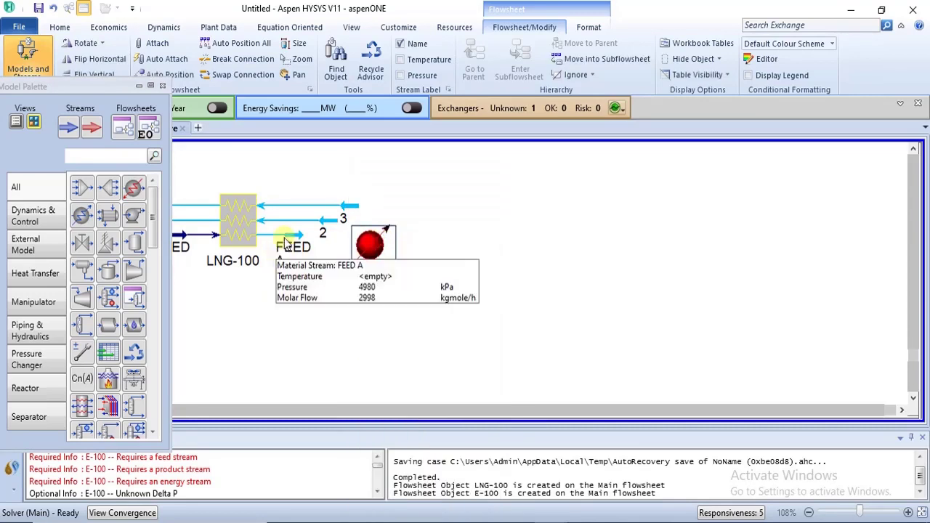
{"action": "left_click", "coordinate": [164, 86]}
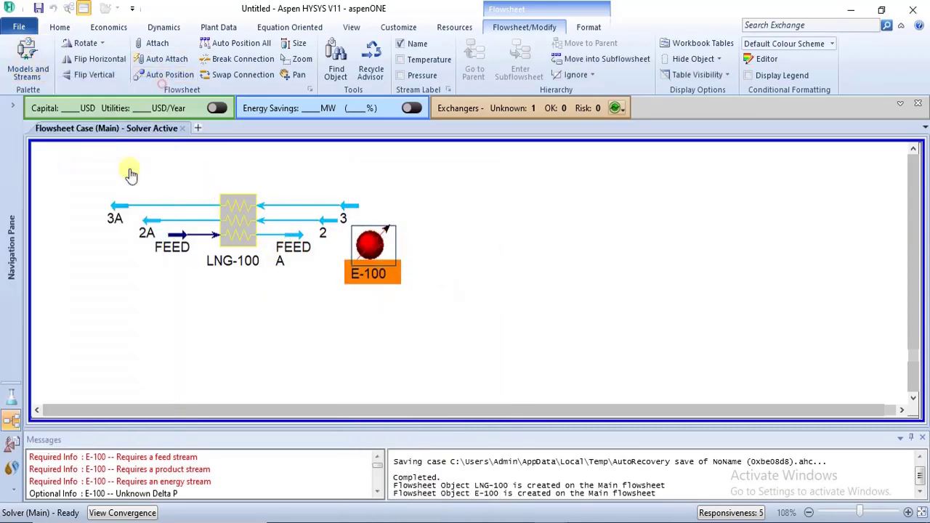
Step: Look up the COOLER 100 outlet temperature and pressure drop in TURBO EXPANDER.pdf and return to the Aspen HYSYS flowsheet
{"action": "mouse_move", "coordinate": [298, 247]}
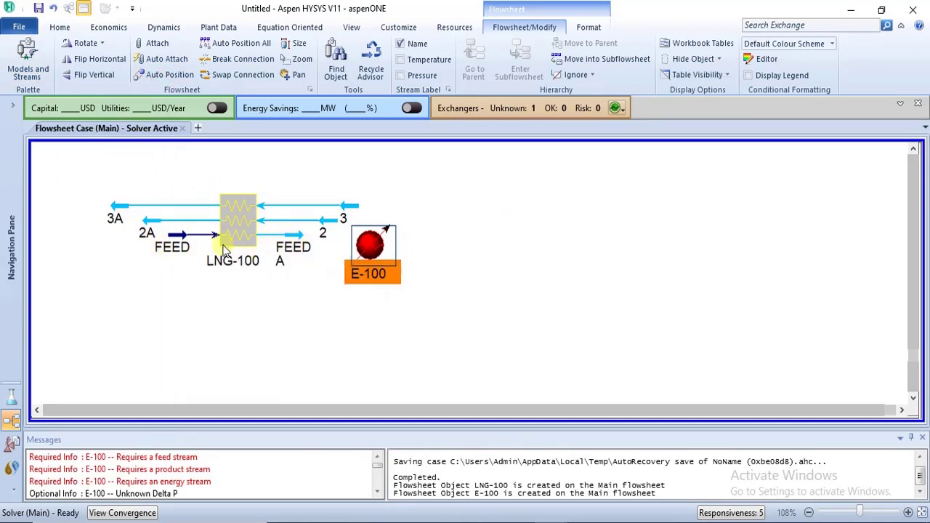
{"action": "mouse_move", "coordinate": [381, 243]}
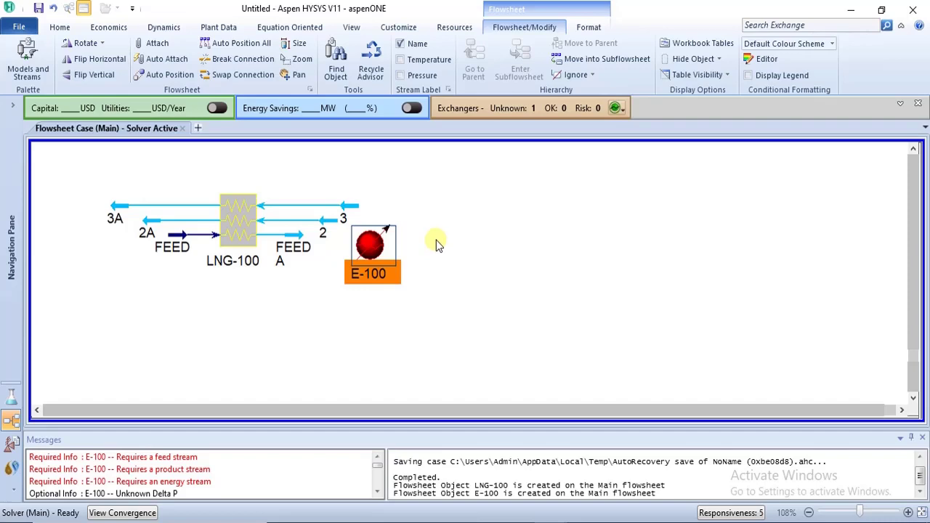
{"action": "left_click", "coordinate": [436, 244]}
{"action": "left_click", "coordinate": [367, 250]}
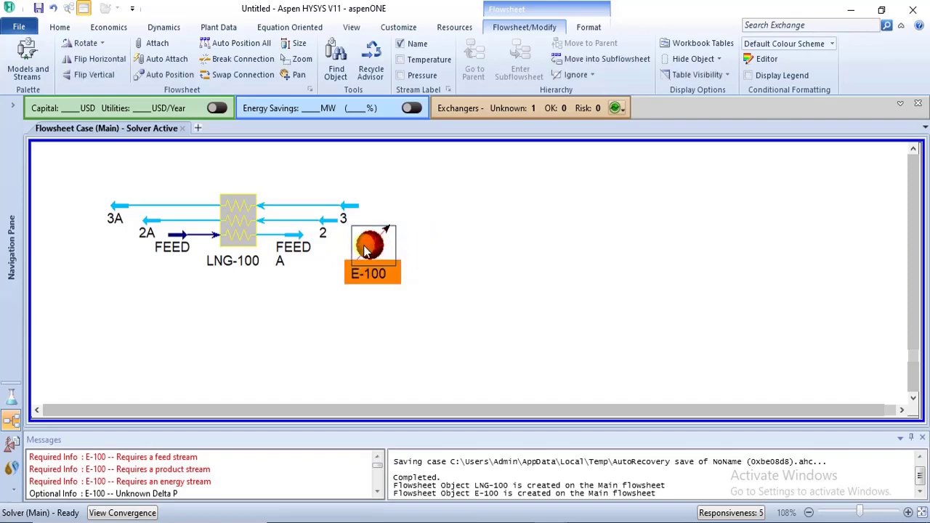
{"action": "key", "text": "alt+Tab"}
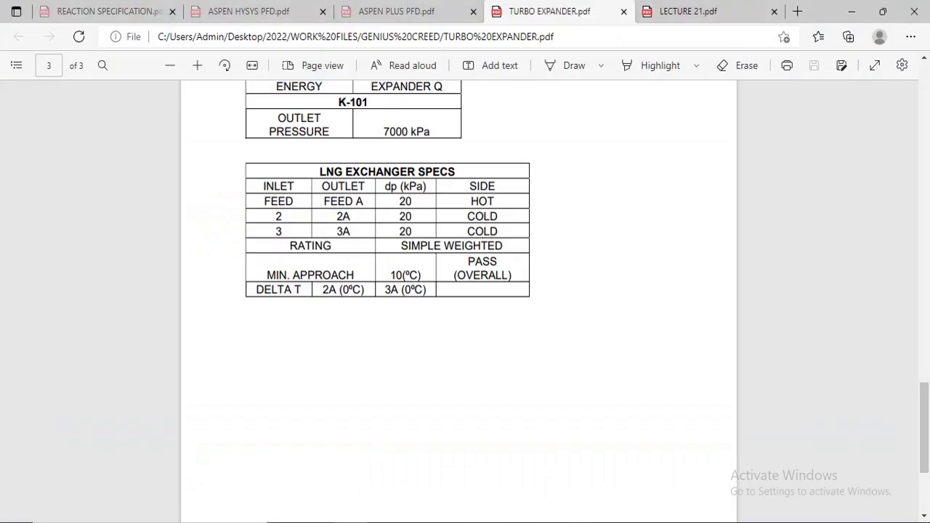
{"action": "left_click_drag", "start_coordinate": [921, 395], "coordinate": [923, 145]}
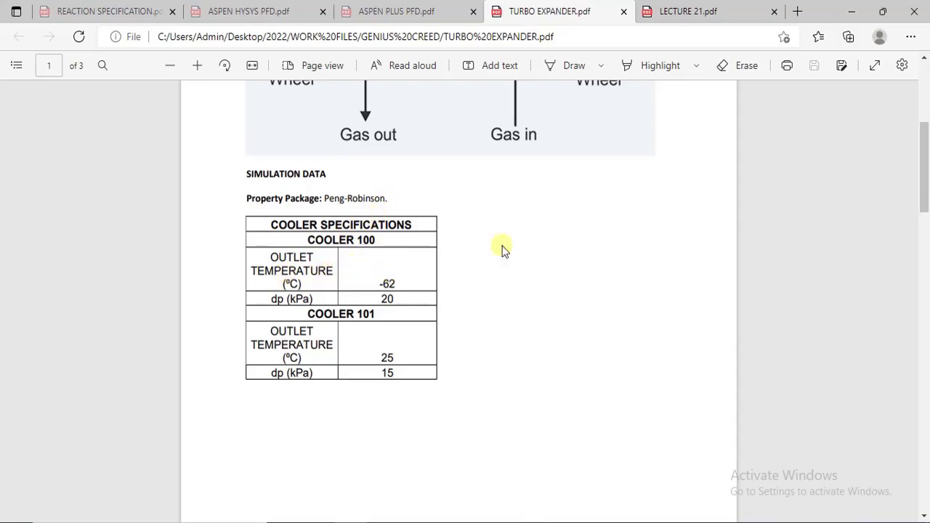
{"action": "left_click_drag", "start_coordinate": [925, 191], "coordinate": [924, 177]}
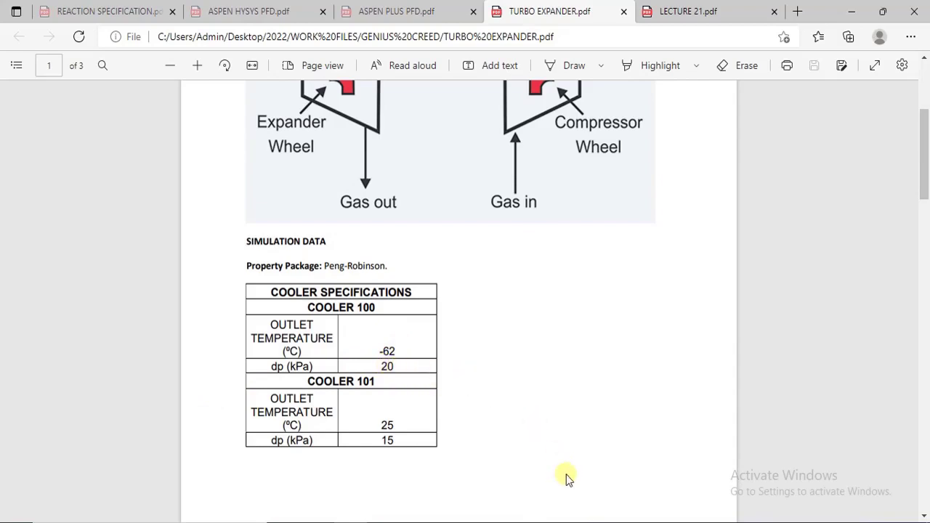
{"action": "mouse_move", "coordinate": [550, 522]}
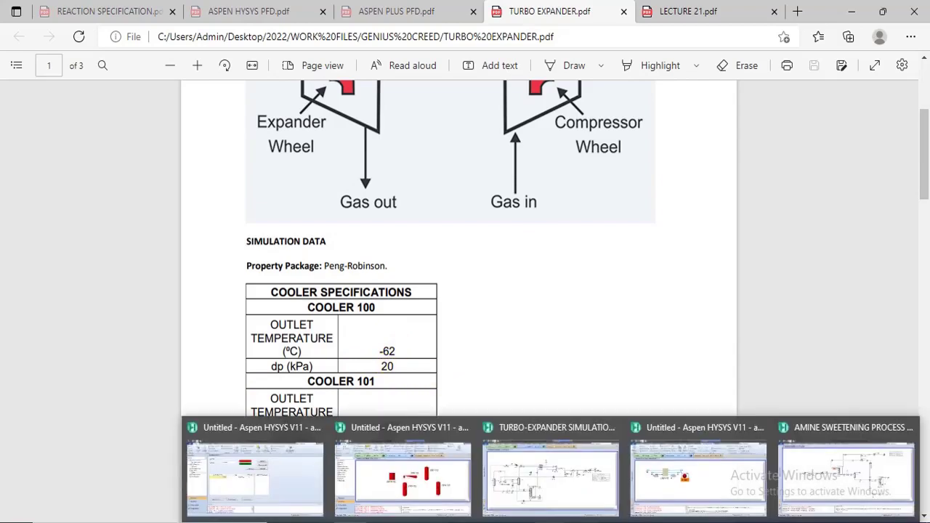
{"action": "left_click", "coordinate": [653, 489]}
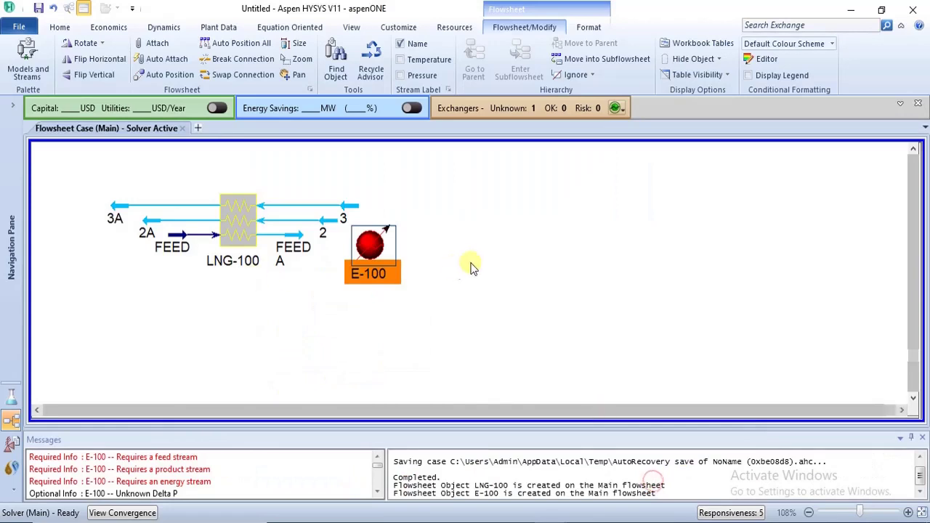
Step: Connect cooler E-100 with FEED A as inlet, COOLER OUT as outlet and QC as energy stream
{"action": "double_click", "coordinate": [366, 246]}
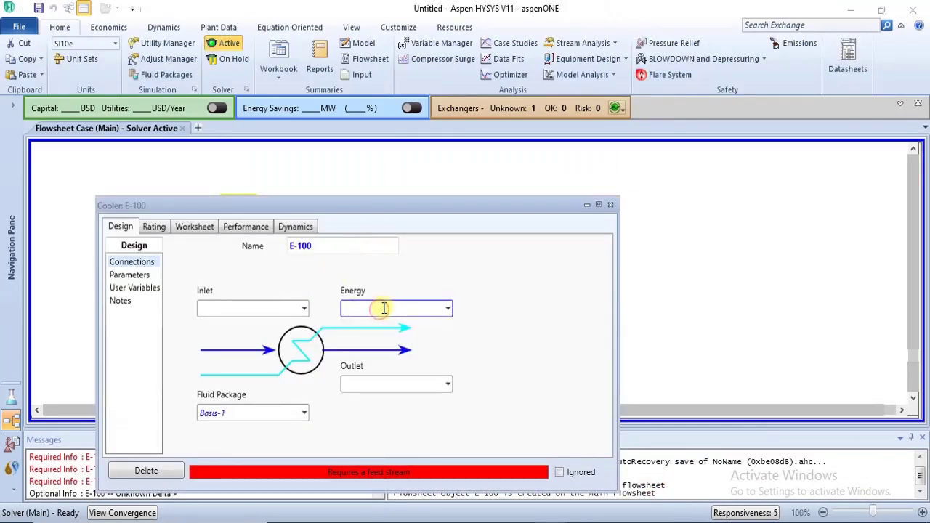
{"action": "type", "text": "Q"}
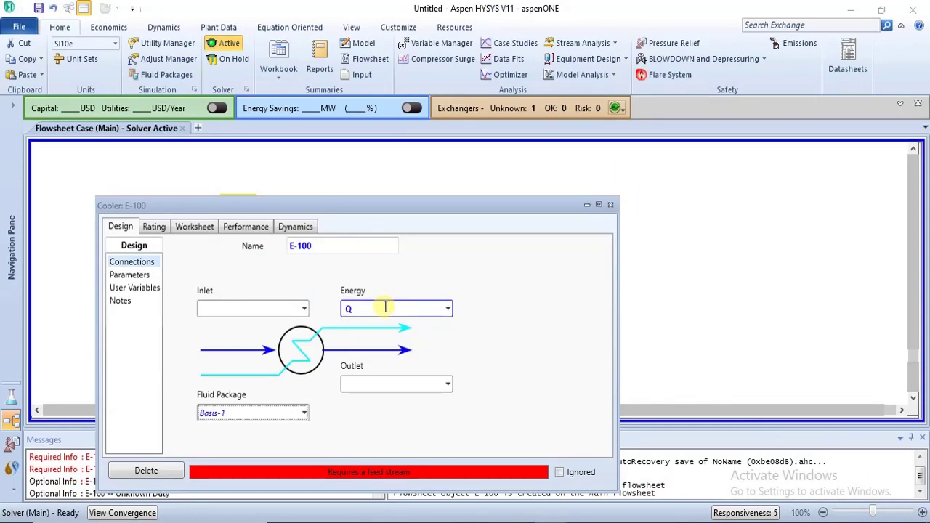
{"action": "left_click", "coordinate": [386, 306]}
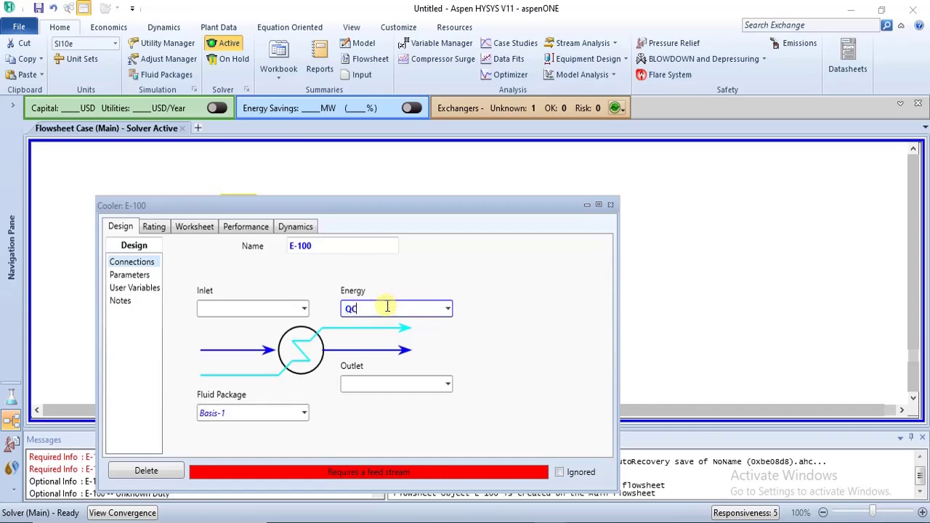
{"action": "left_click", "coordinate": [469, 322]}
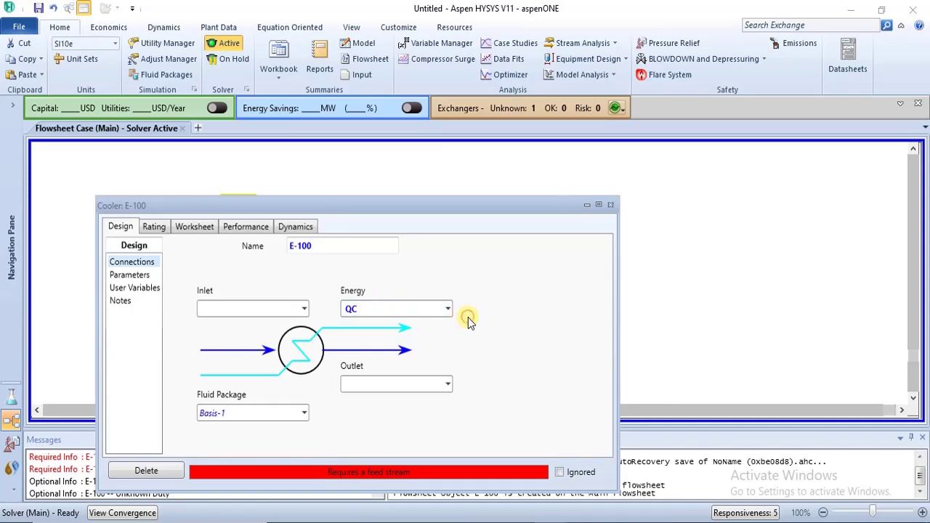
{"action": "left_click", "coordinate": [306, 310]}
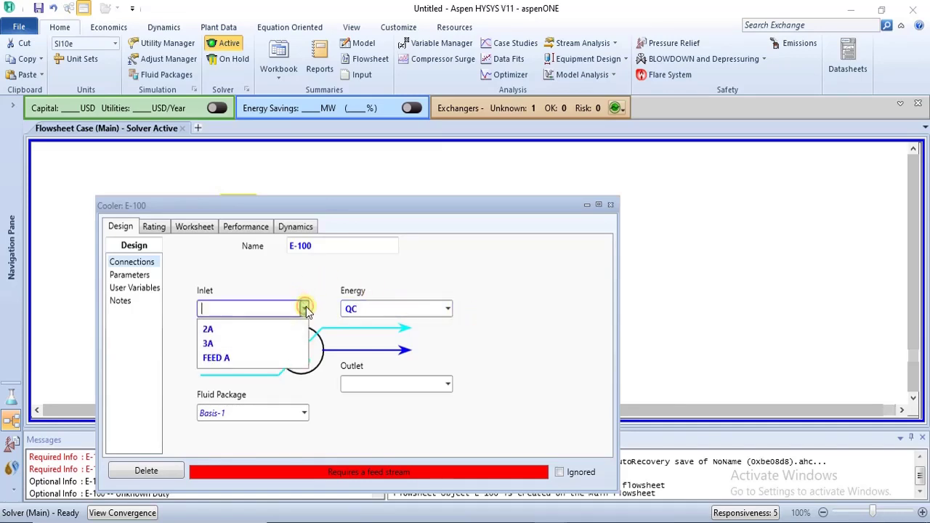
{"action": "left_click", "coordinate": [292, 356]}
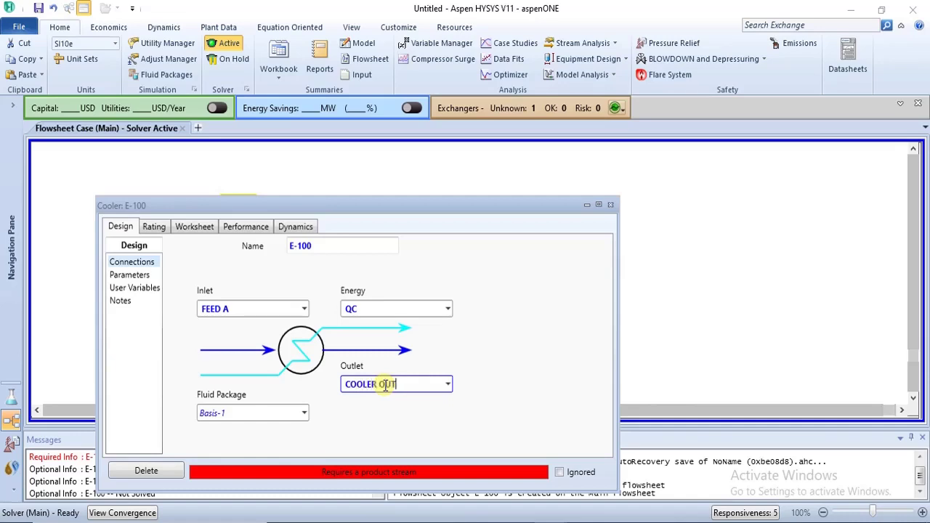
{"action": "key", "text": "Return"}
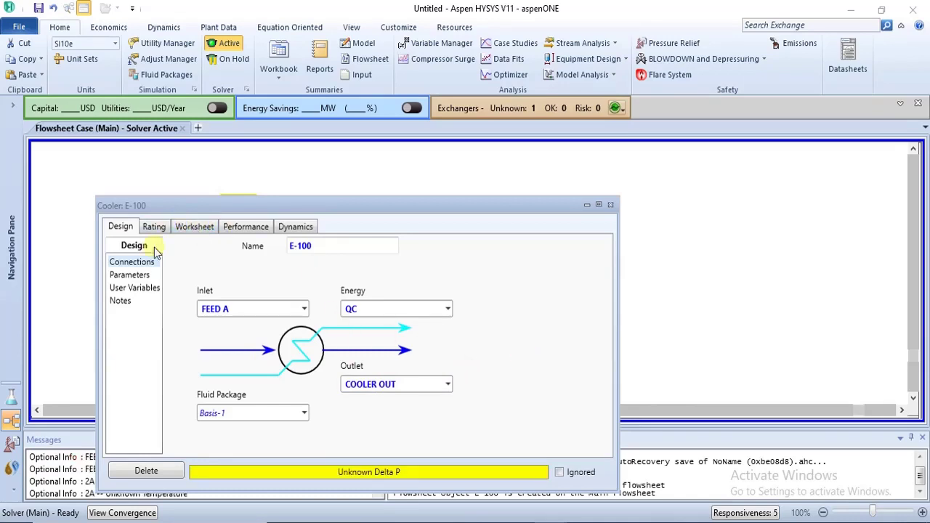
Step: Set the pressure drop of cooler E-100 to 20 kPa in its design parameters
{"action": "left_click", "coordinate": [128, 275]}
{"action": "left_click", "coordinate": [222, 265]}
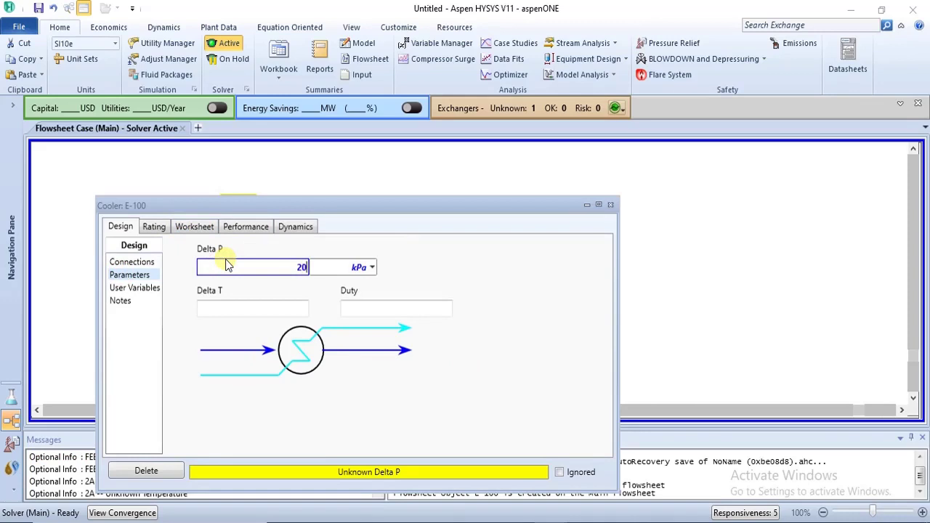
{"action": "left_click", "coordinate": [397, 398]}
Step: Set the COOLER OUT temperature to -62 °C in the cooler's worksheet conditions and close the cooler
{"action": "left_click", "coordinate": [194, 226]}
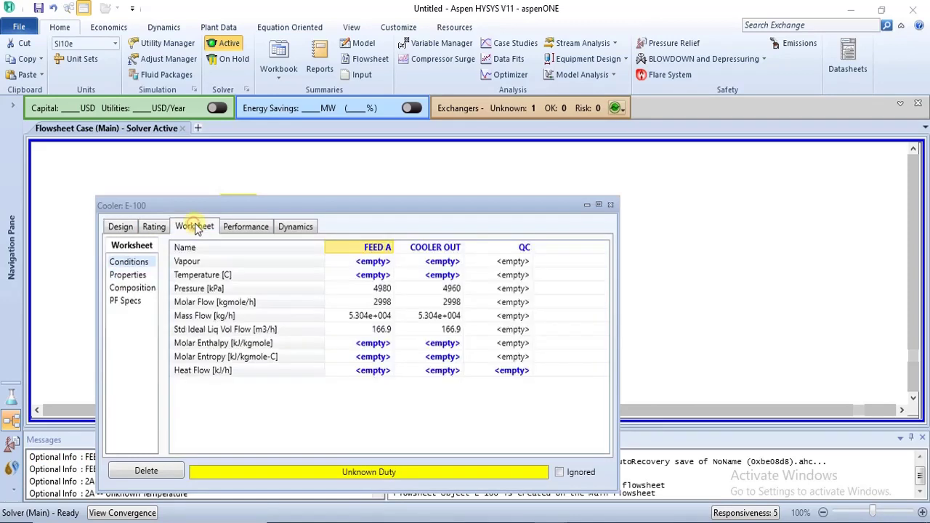
{"action": "left_click", "coordinate": [437, 277]}
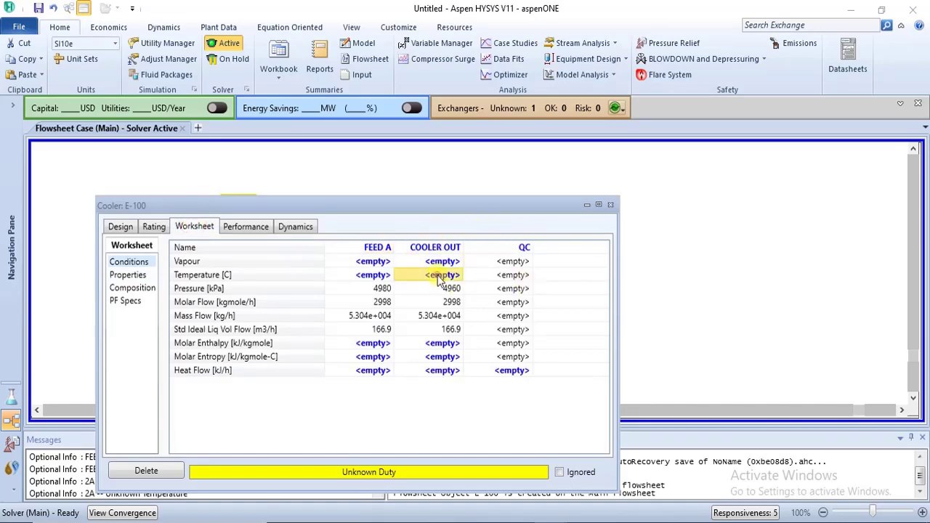
{"action": "type", "text": "-62"}
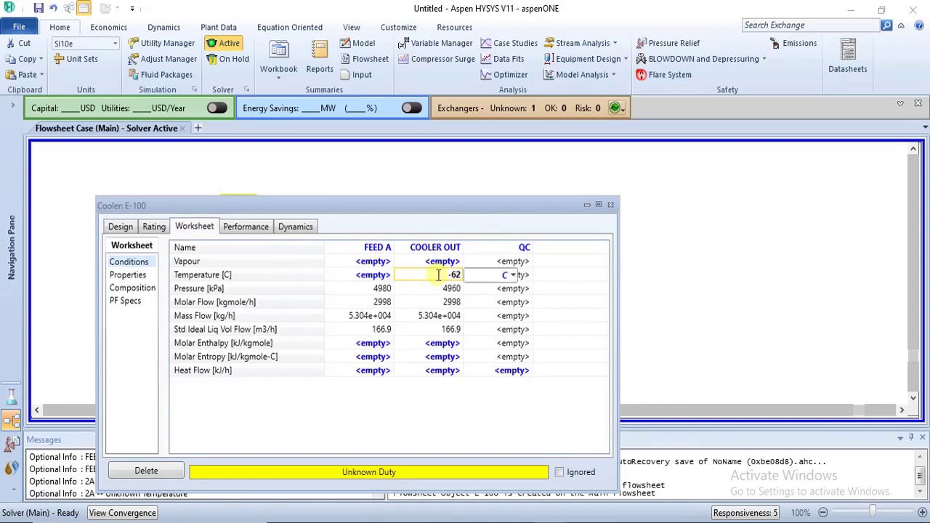
{"action": "key", "text": "Return"}
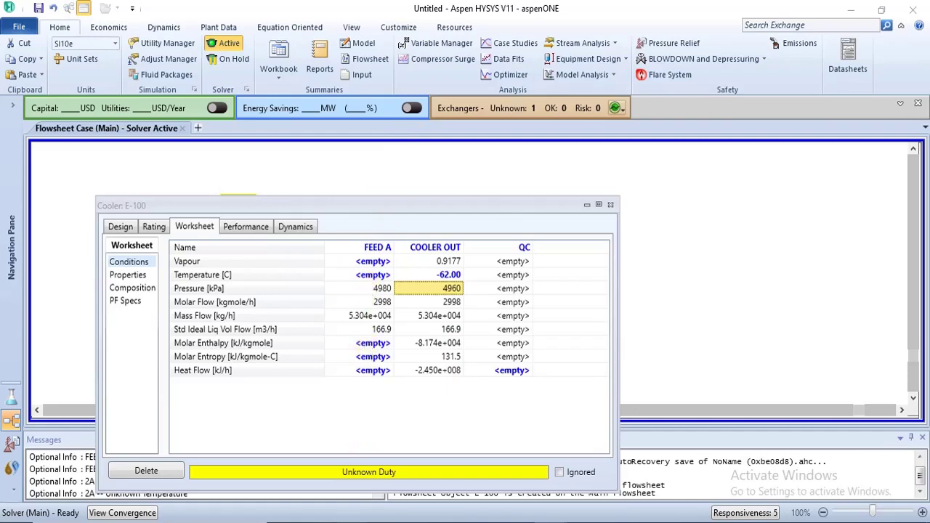
{"action": "mouse_move", "coordinate": [349, 519]}
{"action": "mouse_move", "coordinate": [329, 480]}
{"action": "left_click", "coordinate": [611, 206]}
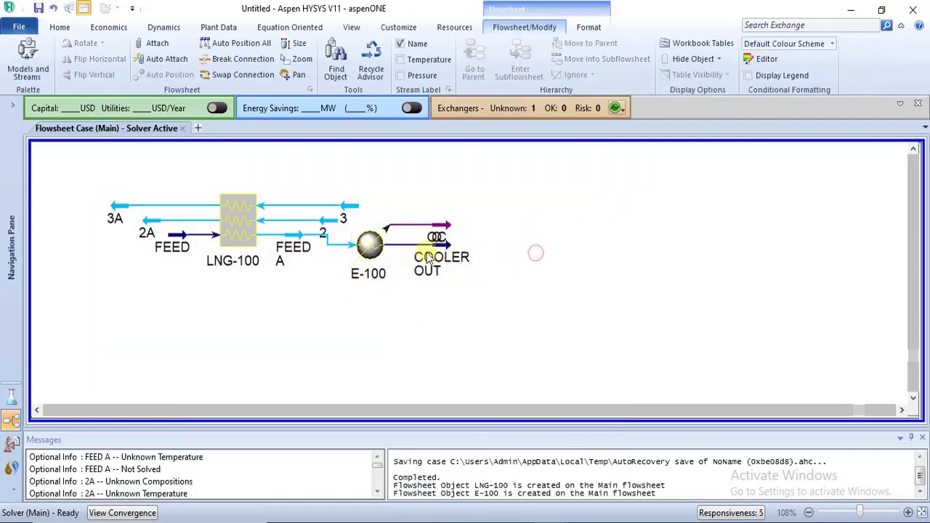
Step: Move cooler E-100 level with FEED A and farther from LNG-100, and shift COOLER OUT farther out along its line
{"action": "left_click_drag", "start_coordinate": [369, 244], "coordinate": [404, 234]}
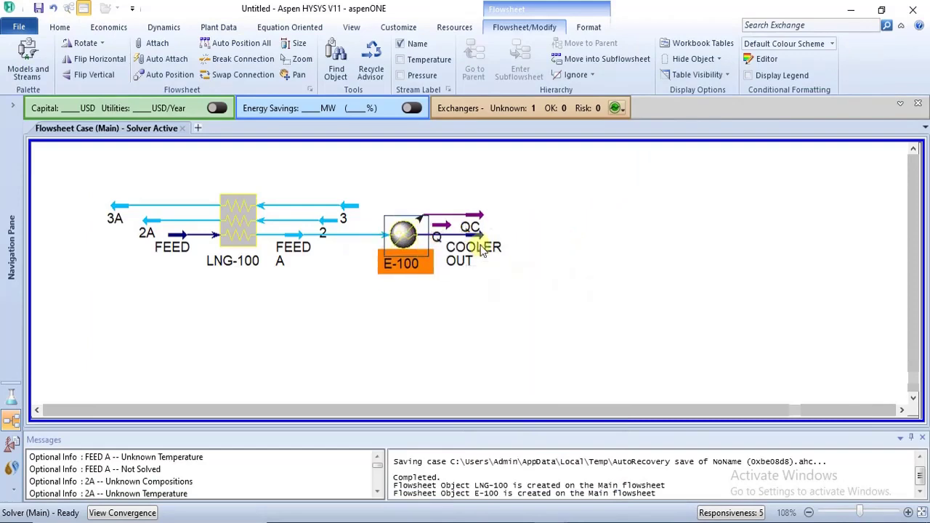
{"action": "left_click_drag", "start_coordinate": [465, 250], "coordinate": [525, 245]}
{"action": "left_click", "coordinate": [550, 229]}
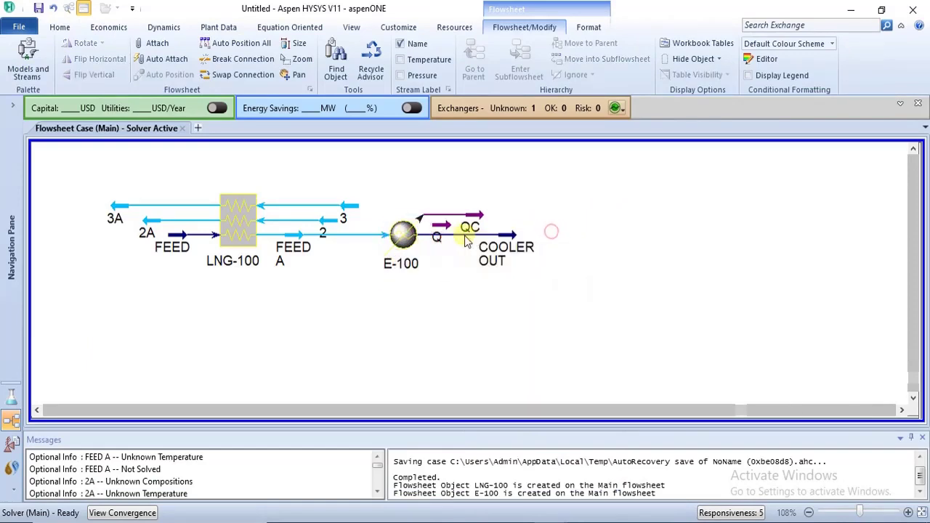
Step: Delete the unconnected energy stream Q next to cooler E-100 and confirm the deletion
{"action": "left_click", "coordinate": [436, 223]}
{"action": "right_click", "coordinate": [436, 223]}
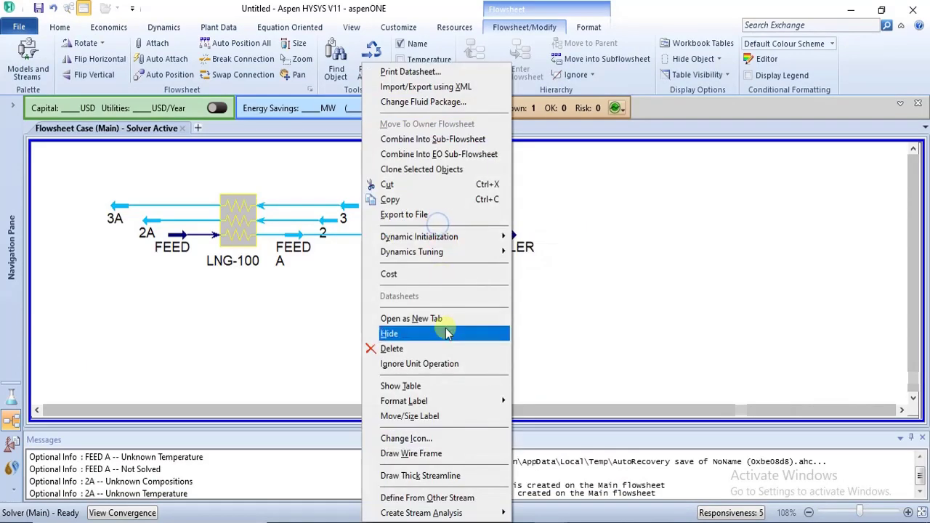
{"action": "left_click", "coordinate": [441, 349]}
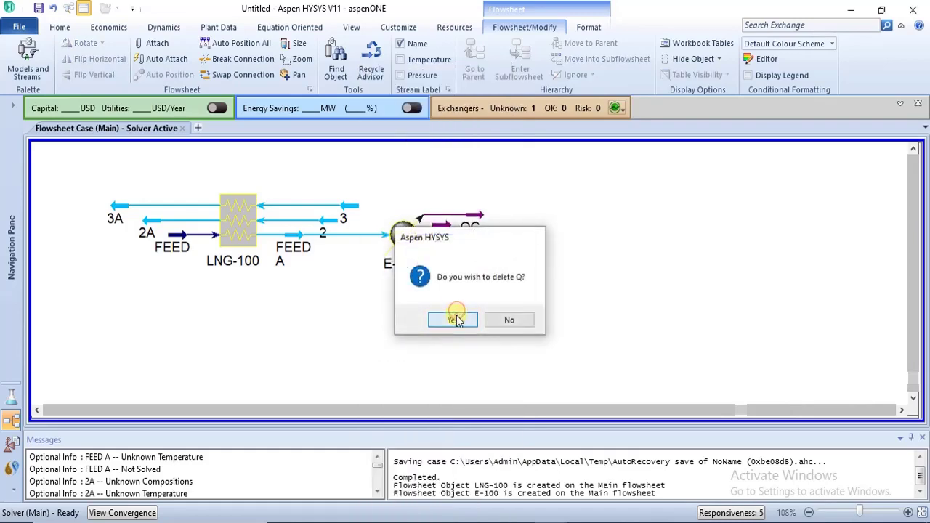
{"action": "left_click", "coordinate": [454, 315]}
Step: Review the FEED A, COOLER OUT and QC conditions in the cooler's worksheet, moving its window aside and closing it
{"action": "double_click", "coordinate": [399, 232]}
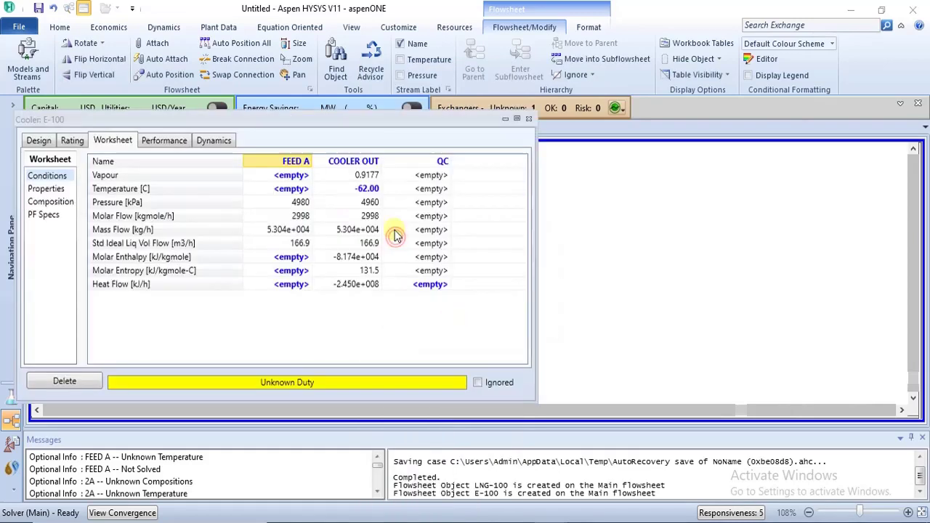
{"action": "left_click_drag", "start_coordinate": [351, 124], "coordinate": [366, 69]}
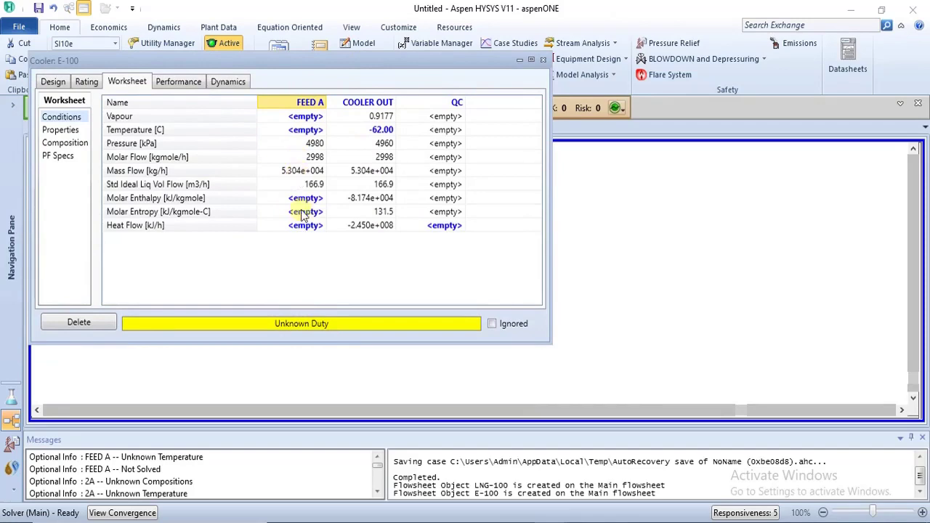
{"action": "left_click", "coordinate": [543, 60]}
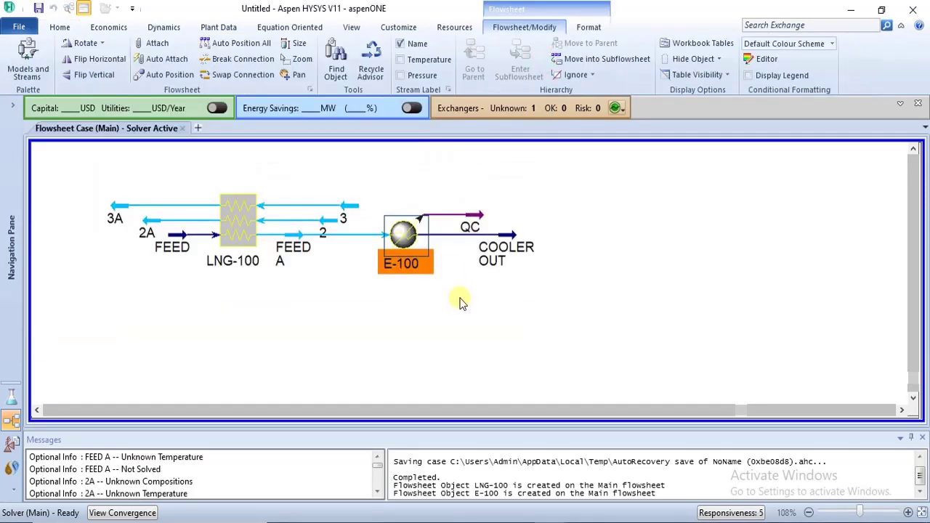
Step: Shift the COOLER OUT stream slightly farther out along its line from E-100 and deselect it
{"action": "left_click", "coordinate": [511, 243]}
{"action": "left_click_drag", "start_coordinate": [514, 243], "coordinate": [512, 251]}
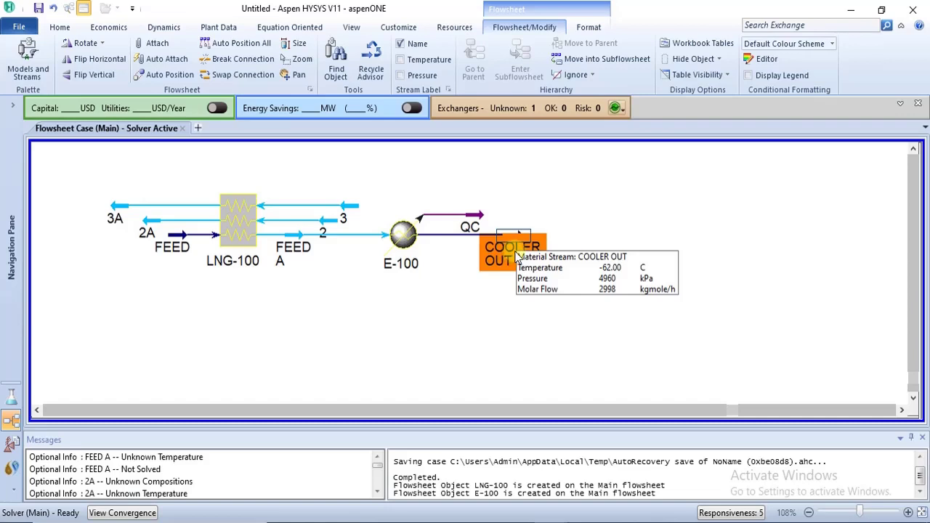
{"action": "left_click", "coordinate": [521, 331]}
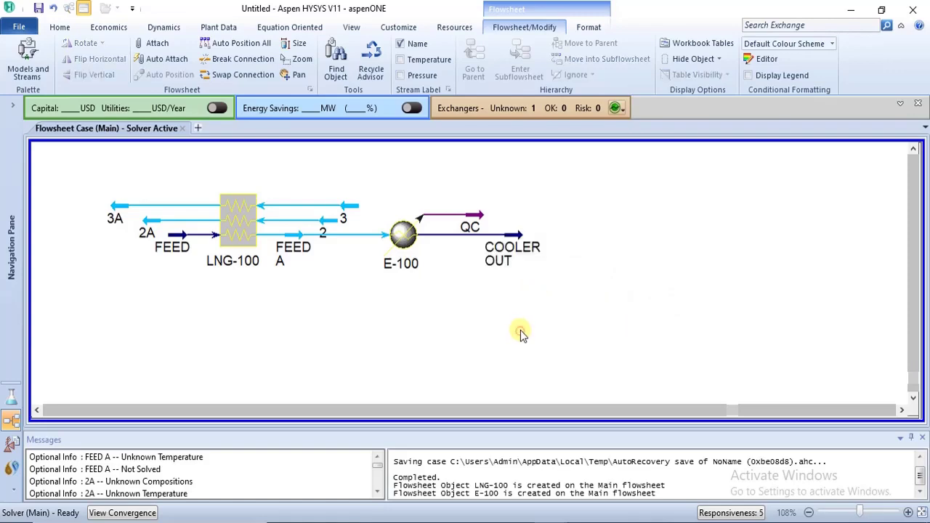
Step: Place a separator on the flowsheet beyond the COOLER OUT stream and close the model palette
{"action": "left_click", "coordinate": [27, 62]}
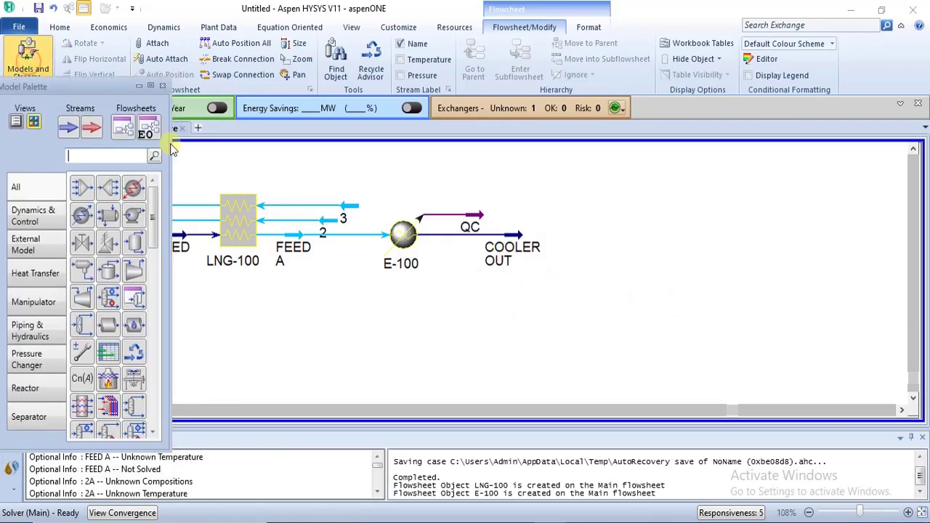
{"action": "left_click", "coordinate": [138, 246]}
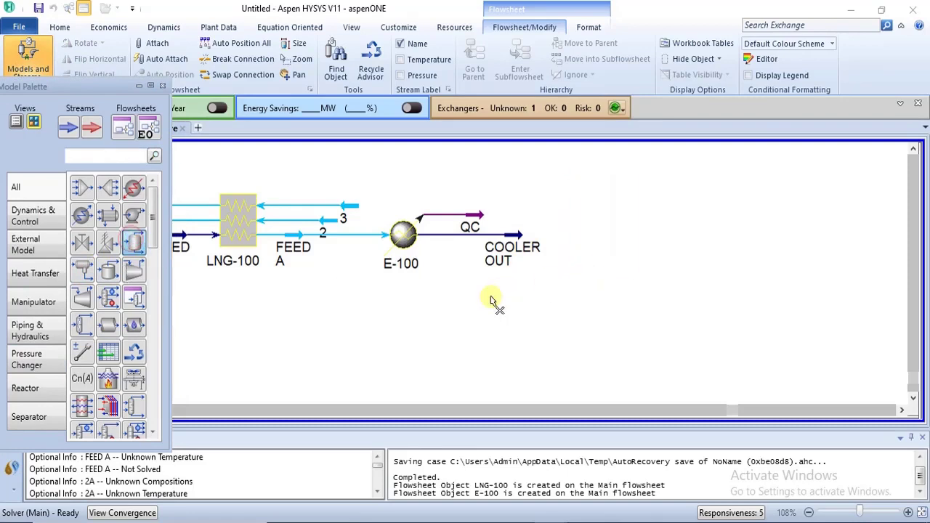
{"action": "left_click", "coordinate": [556, 302]}
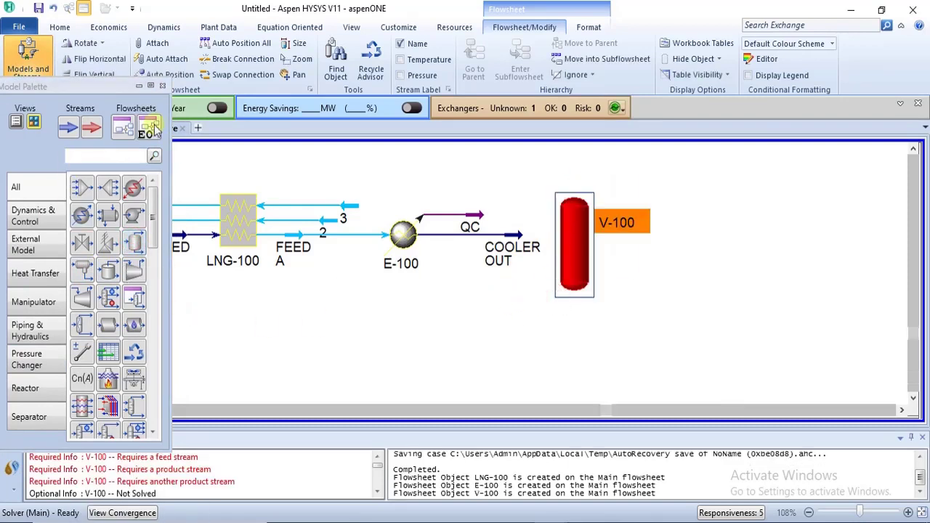
{"action": "left_click", "coordinate": [162, 86]}
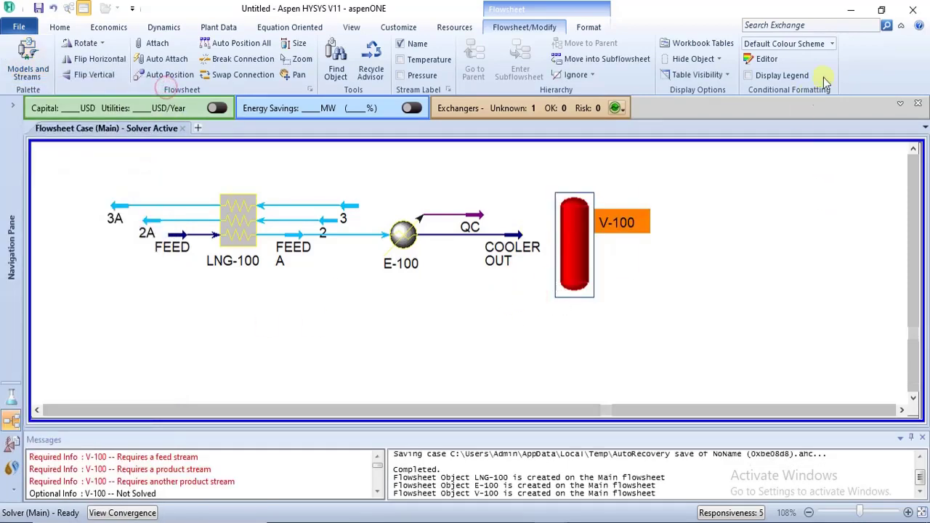
Step: Enlarge the flowsheet area by collapsing the ribbon and setting the Messages pane to auto-hide
{"action": "left_click", "coordinate": [901, 26]}
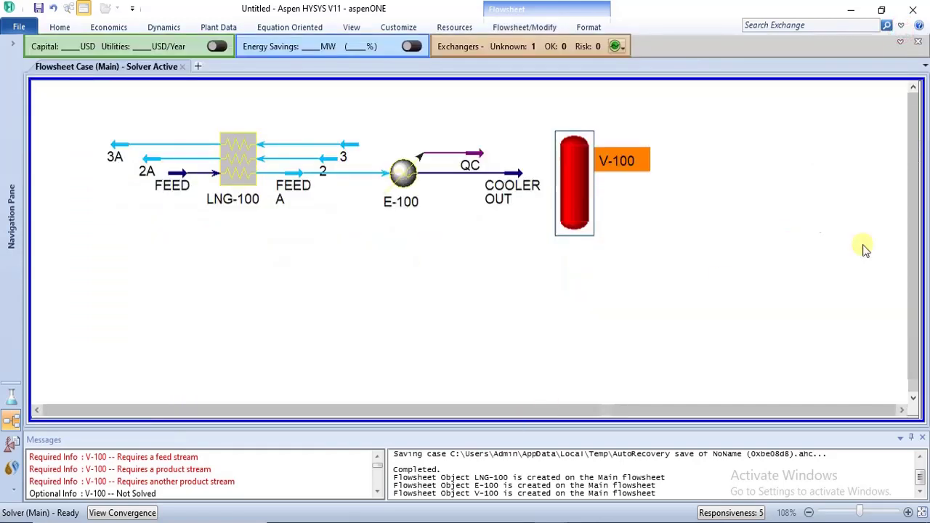
{"action": "left_click", "coordinate": [901, 438]}
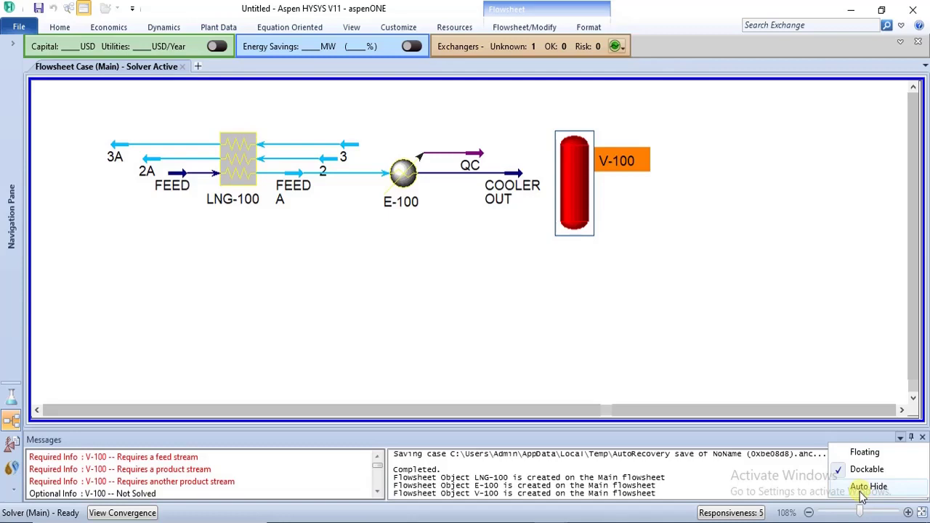
{"action": "left_click", "coordinate": [862, 487]}
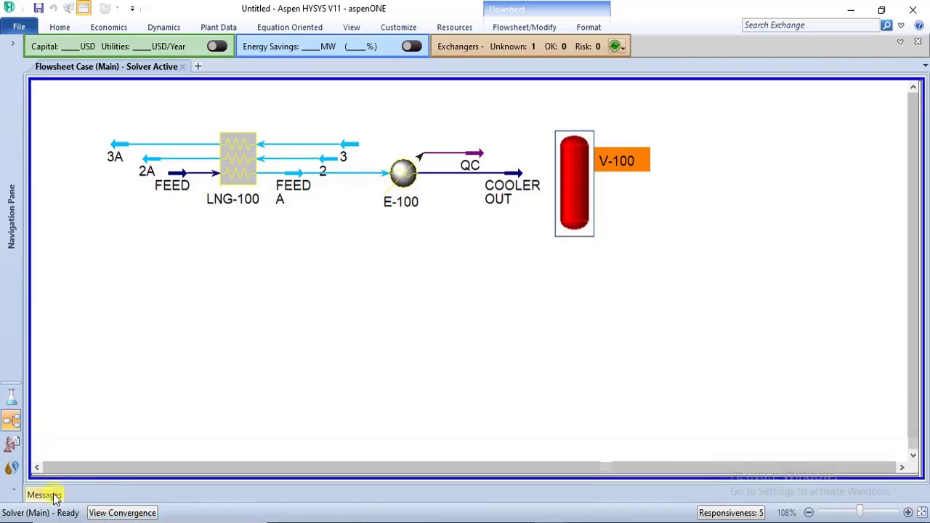
{"action": "left_click", "coordinate": [48, 495]}
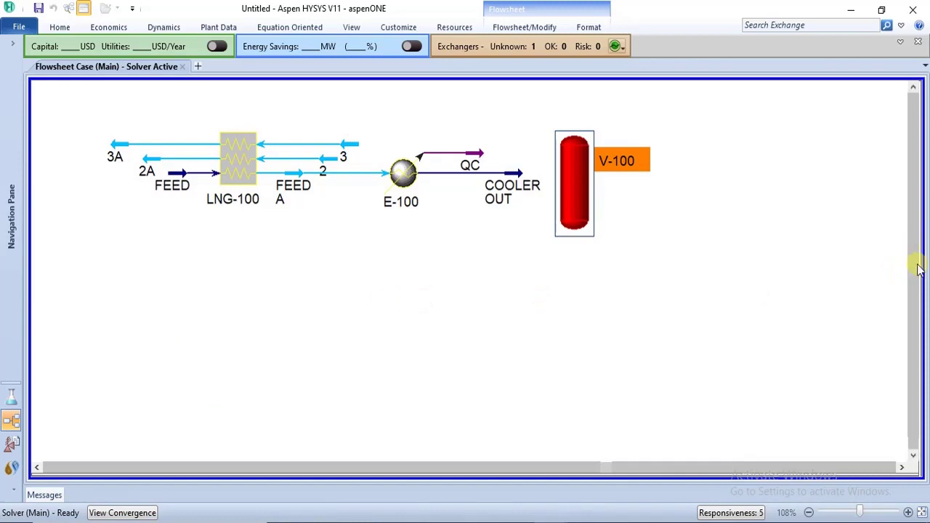
Step: Zoom the flowsheet out to 78% and leave free space beyond the separator for further equipment
{"action": "left_click", "coordinate": [913, 88]}
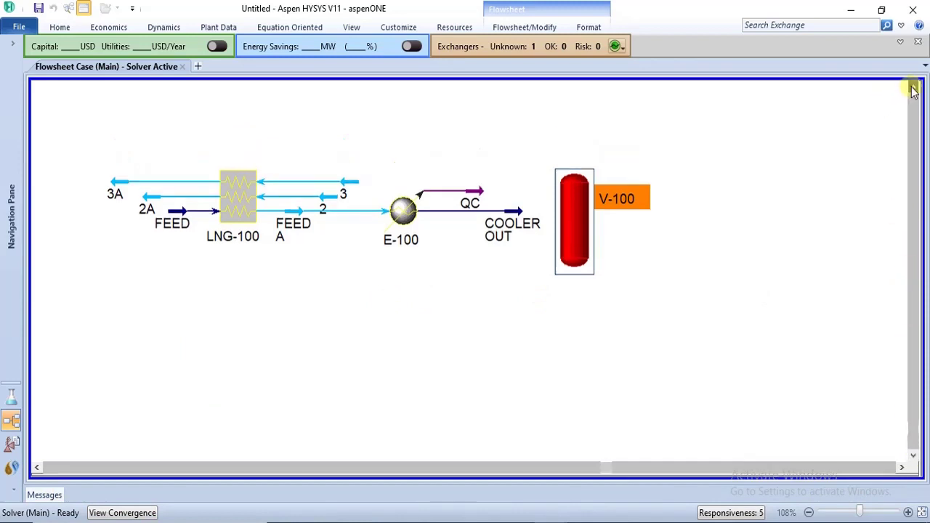
{"action": "left_click", "coordinate": [912, 88]}
{"action": "left_click", "coordinate": [809, 512]}
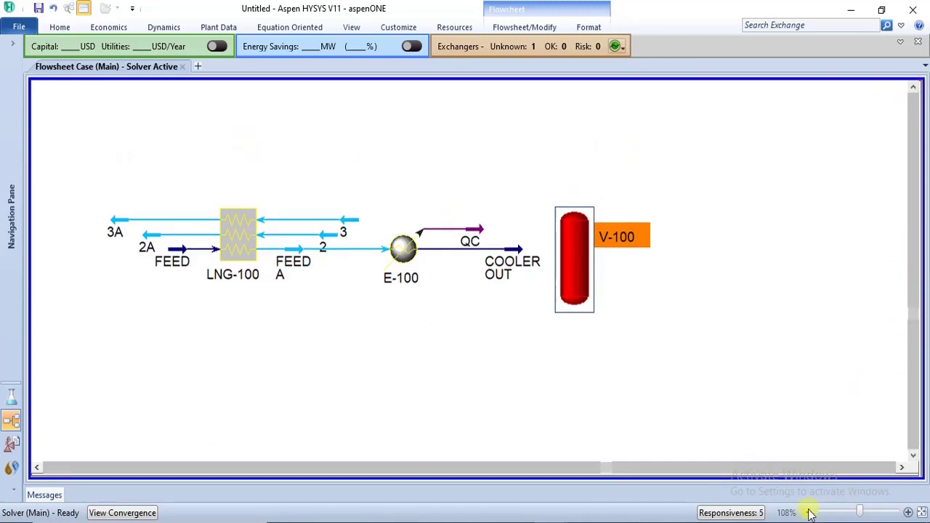
{"action": "left_click", "coordinate": [809, 512]}
{"action": "left_click", "coordinate": [809, 512]}
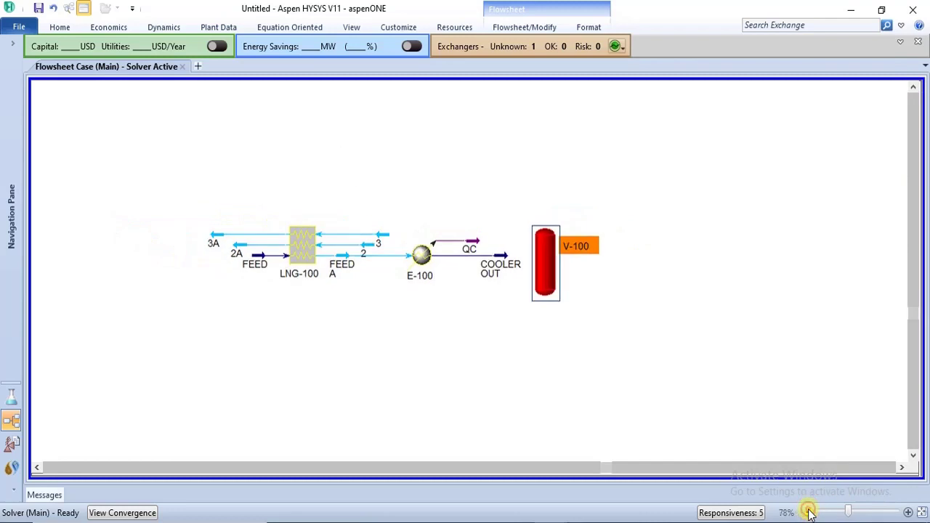
{"action": "left_click", "coordinate": [901, 468]}
{"action": "left_click", "coordinate": [902, 468]}
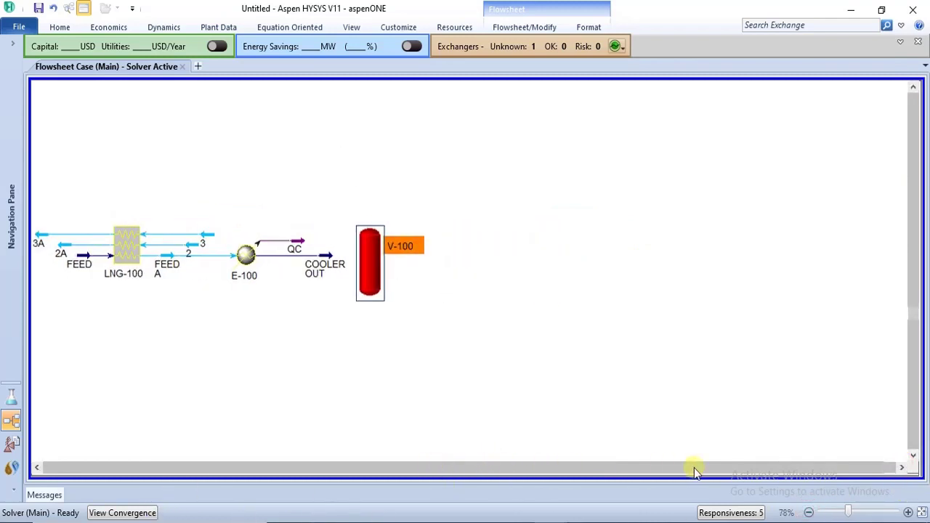
{"action": "left_click", "coordinate": [37, 467]}
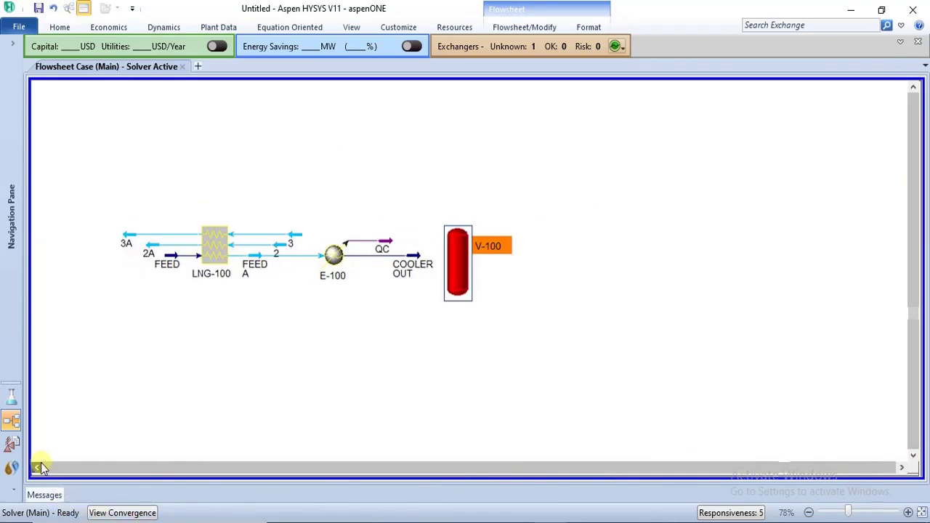
{"action": "left_click", "coordinate": [788, 467]}
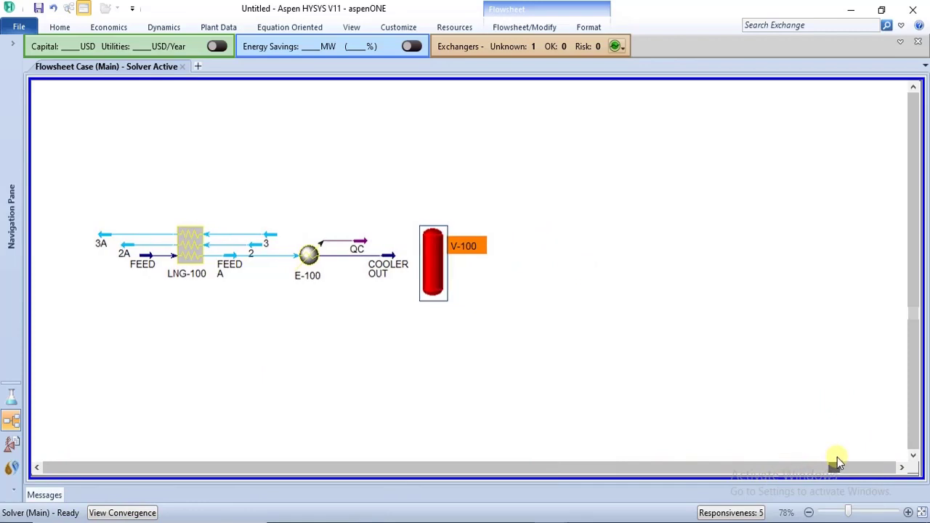
Step: In the connections of separator V-100, name the vapour outlet VAP and the liquid outlet LIQ
{"action": "double_click", "coordinate": [433, 255]}
{"action": "left_click", "coordinate": [417, 269]}
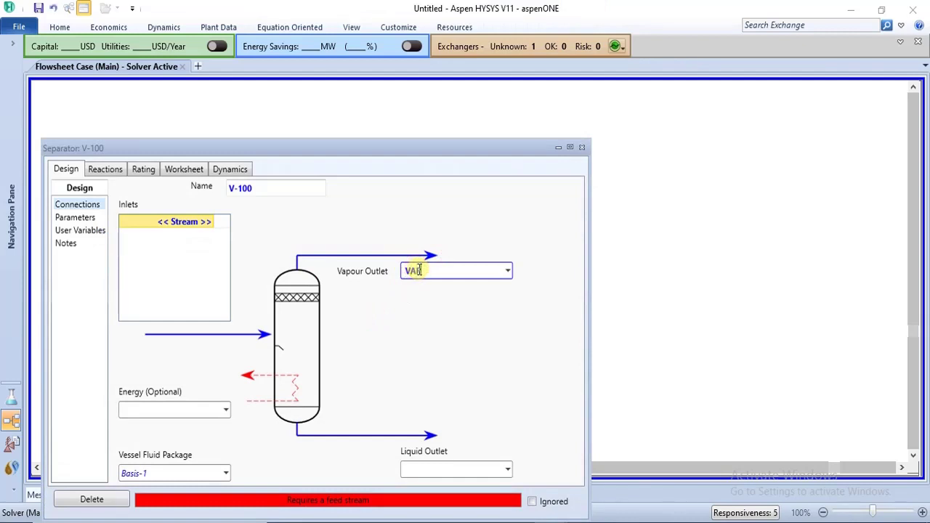
{"action": "type", "text": "VAP"}
{"action": "left_click", "coordinate": [446, 467]}
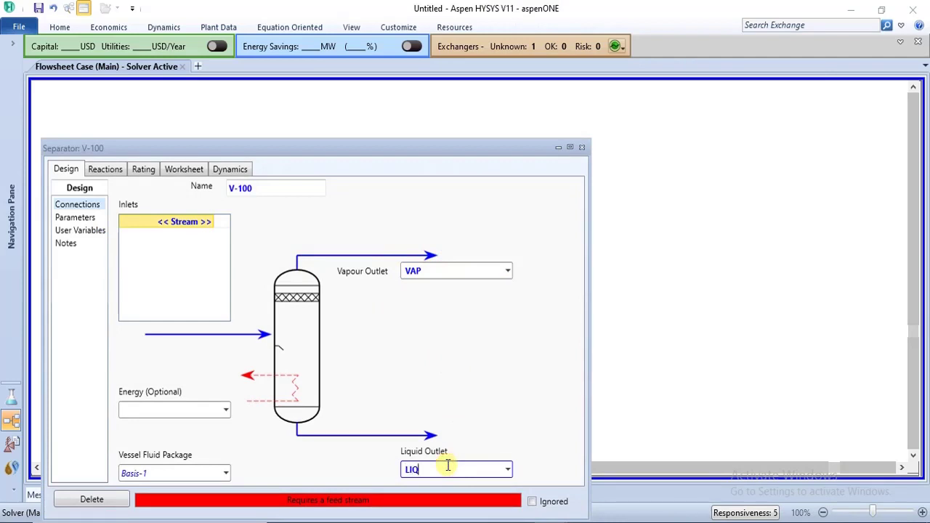
{"action": "type", "text": "LIQ"}
{"action": "key", "text": "Return"}
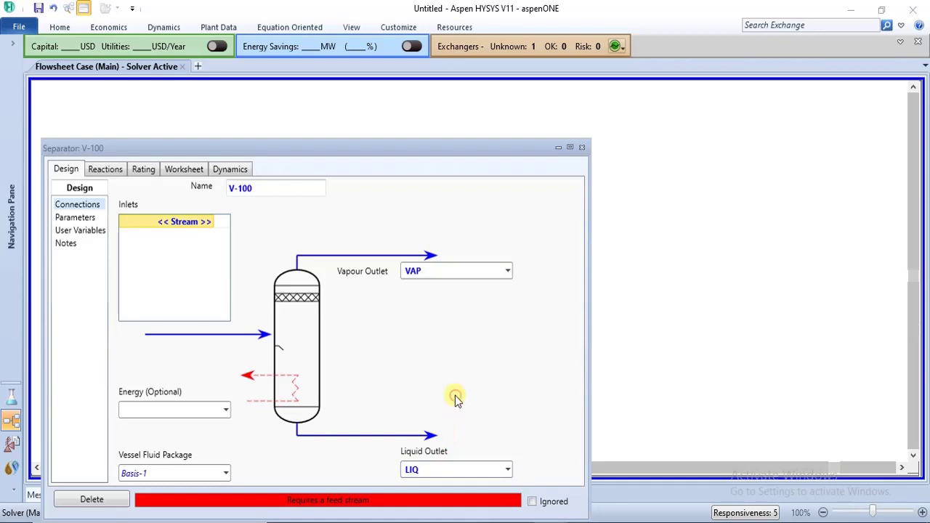
Step: Attach COOLER OUT as the inlet stream of separator V-100 and close its window
{"action": "left_click", "coordinate": [211, 222]}
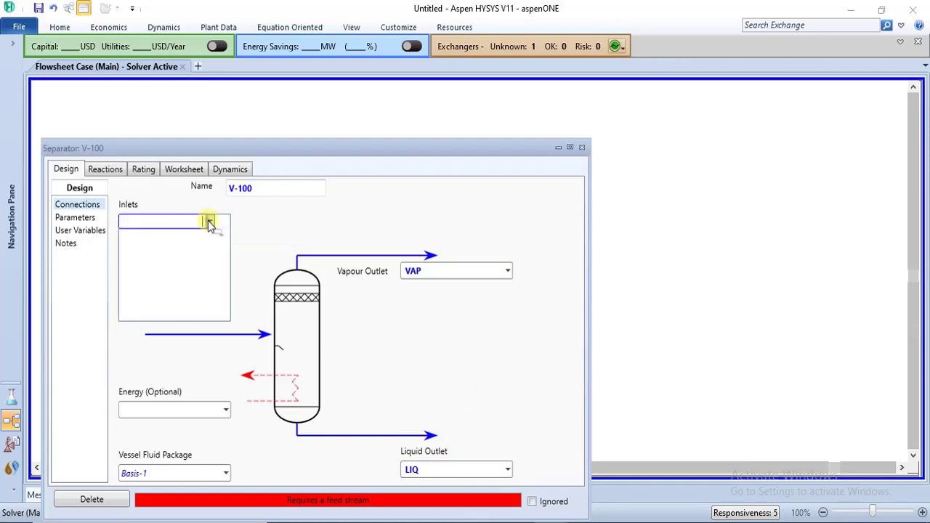
{"action": "left_click", "coordinate": [209, 222]}
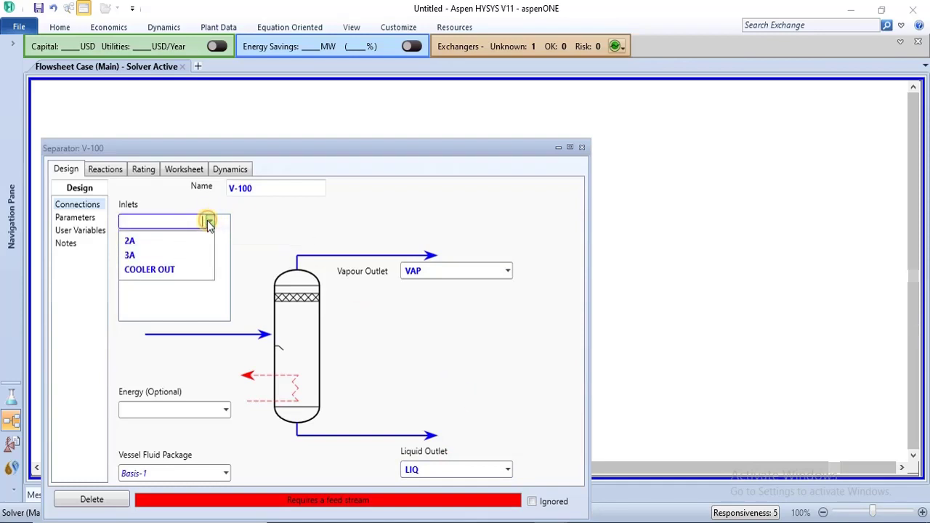
{"action": "left_click", "coordinate": [201, 270]}
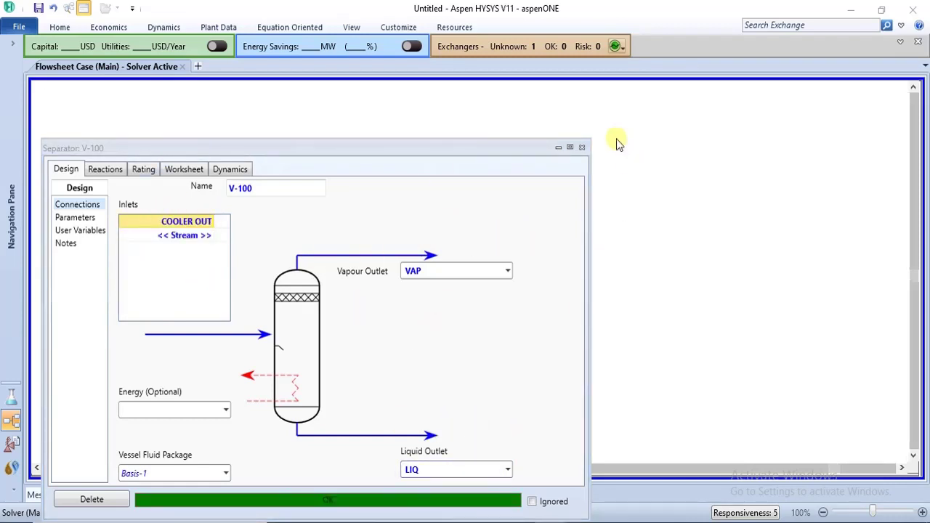
{"action": "left_click", "coordinate": [582, 147]}
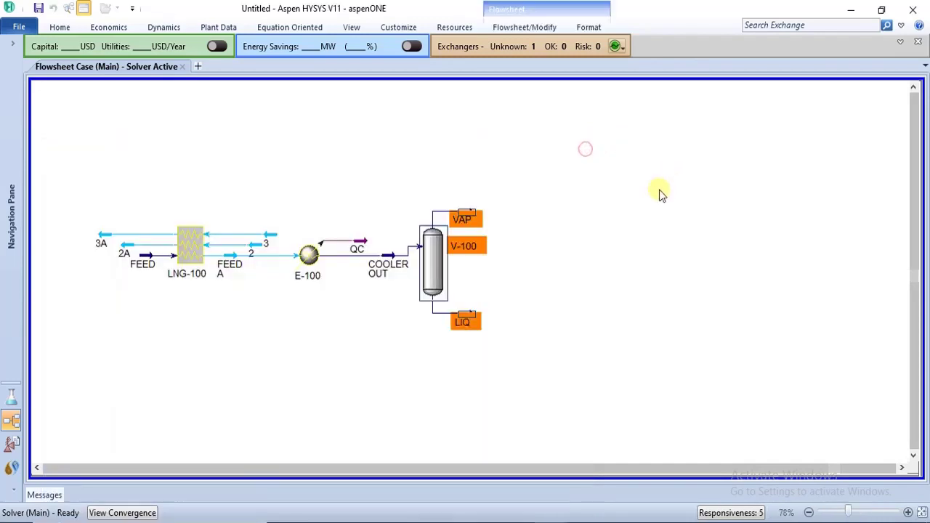
Step: Align separator V-100 with the COOLER OUT stream, raise VAP slightly above it and deselect
{"action": "left_click", "coordinate": [431, 266]}
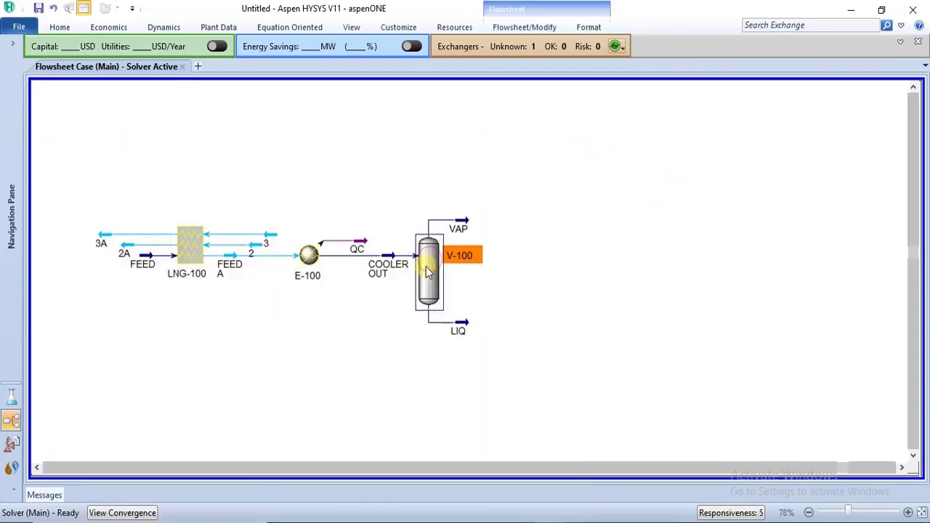
{"action": "left_click", "coordinate": [466, 220]}
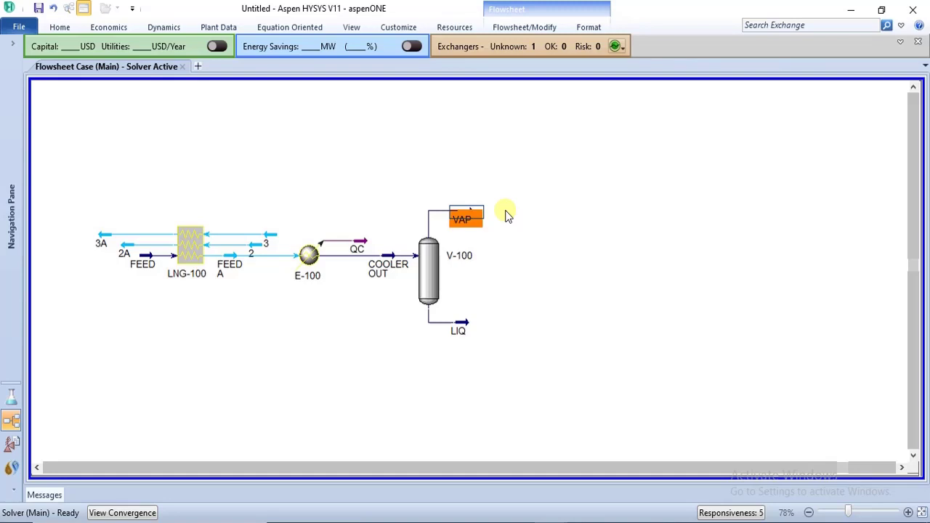
{"action": "mouse_move", "coordinate": [469, 225]}
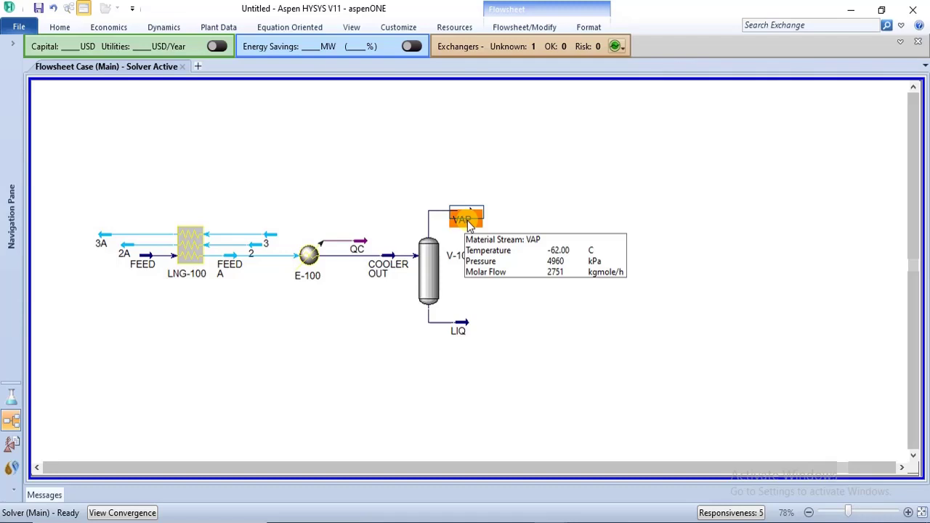
{"action": "left_click", "coordinate": [558, 209]}
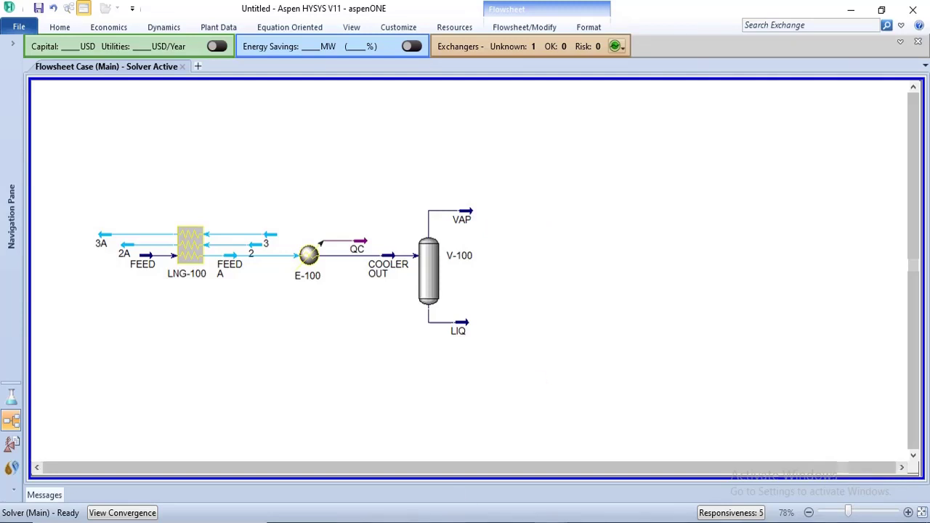
Step: Switch to TURBO EXPANDER.pdf, look up the turbo-expander outlet pressure specification, and return to Aspen HYSYS
{"action": "left_click", "coordinate": [384, 522]}
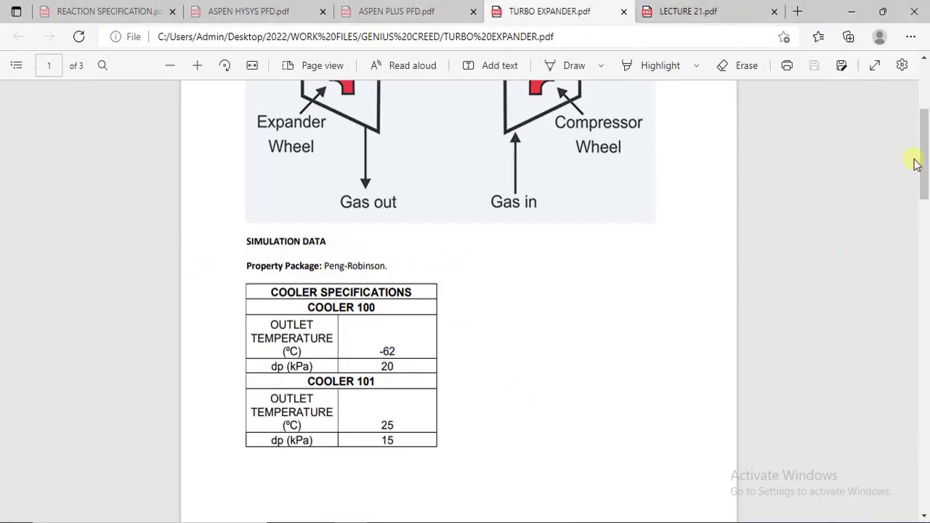
{"action": "left_click_drag", "start_coordinate": [927, 169], "coordinate": [928, 282]}
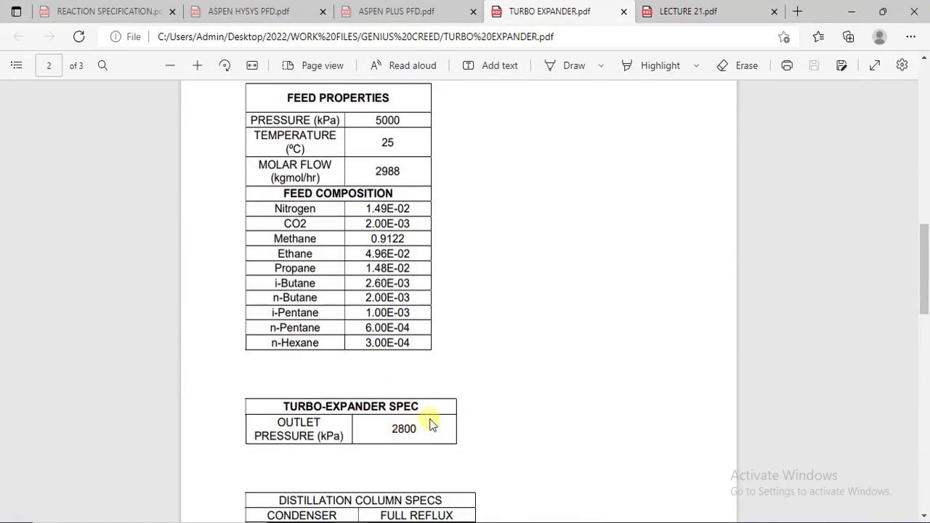
{"action": "mouse_move", "coordinate": [651, 522]}
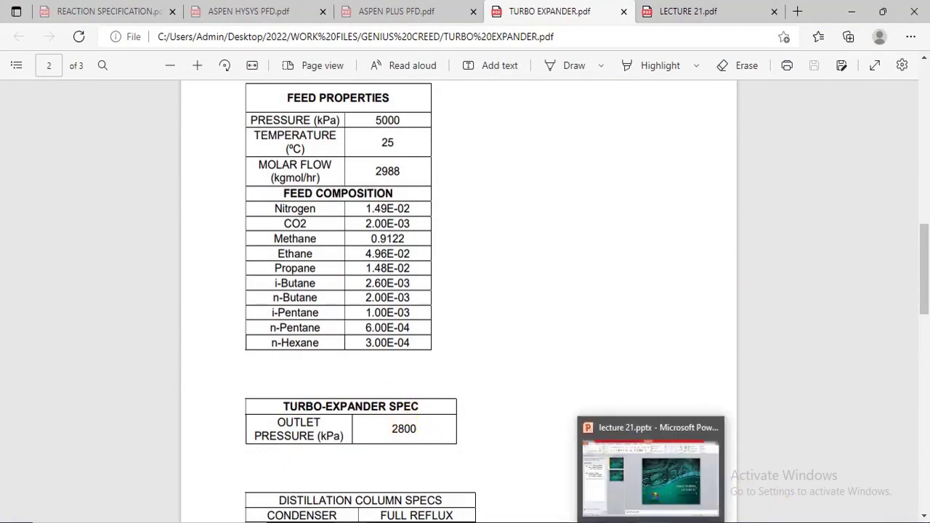
{"action": "mouse_move", "coordinate": [560, 522]}
{"action": "left_click", "coordinate": [714, 468]}
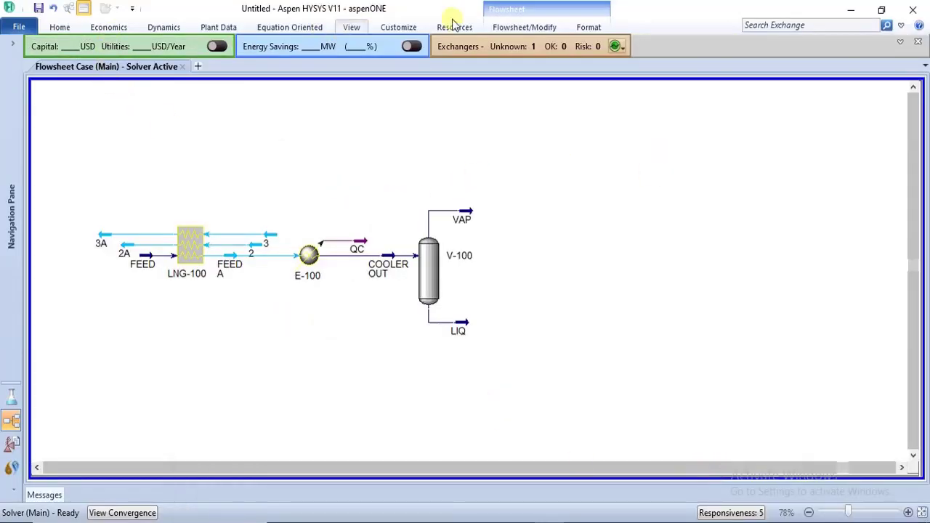
Step: Add an expander to the flowsheet just after the VAP stream leaving separator V-100
{"action": "left_click", "coordinate": [524, 26]}
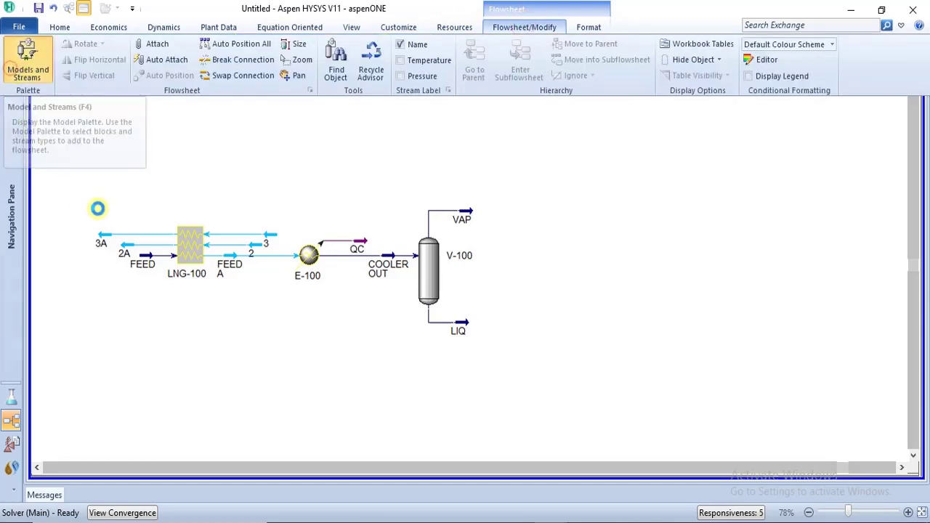
{"action": "left_click", "coordinate": [27, 59]}
{"action": "left_click", "coordinate": [271, 150]}
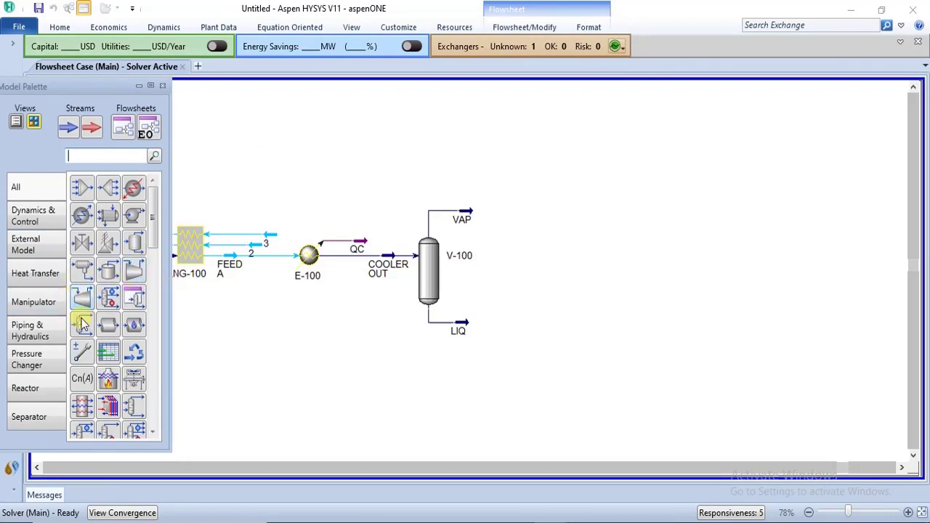
{"action": "left_click", "coordinate": [45, 363]}
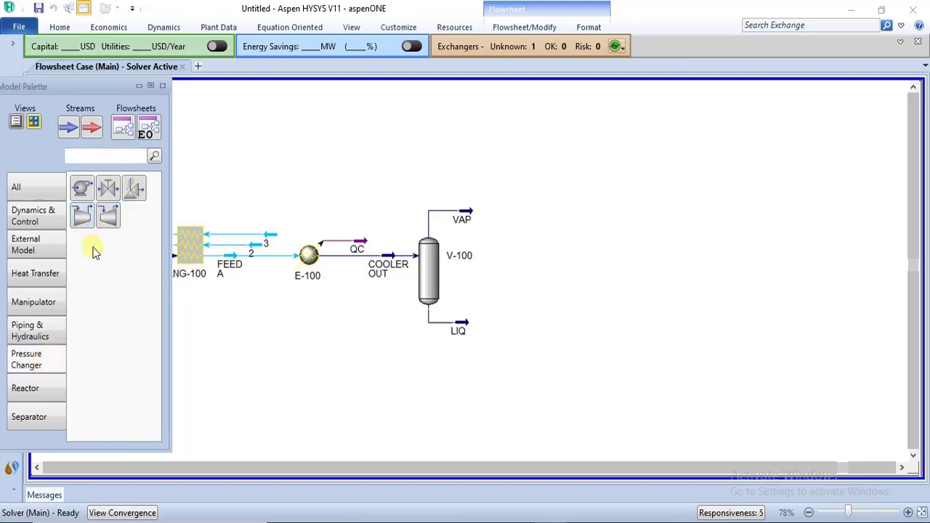
{"action": "left_click", "coordinate": [33, 188]}
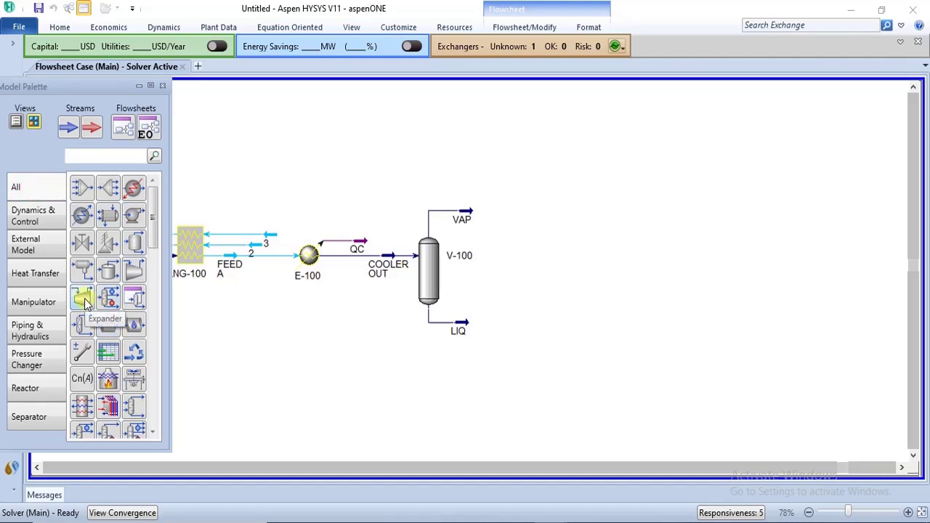
{"action": "left_click_drag", "start_coordinate": [84, 304], "coordinate": [481, 225]}
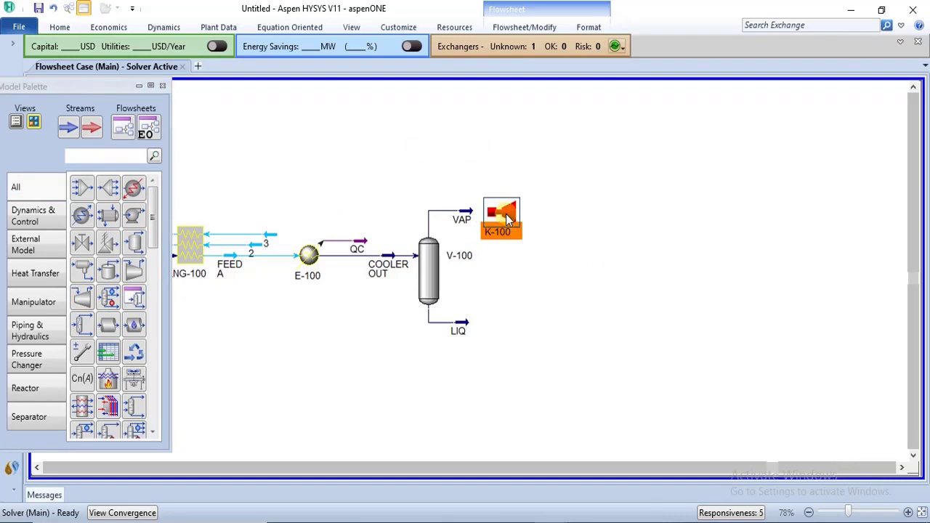
Step: Connect expander K-100 with VAP as inlet, QE as energy stream and EXP-PD as outlet
{"action": "double_click", "coordinate": [507, 219]}
{"action": "left_click_drag", "start_coordinate": [255, 178], "coordinate": [305, 133]}
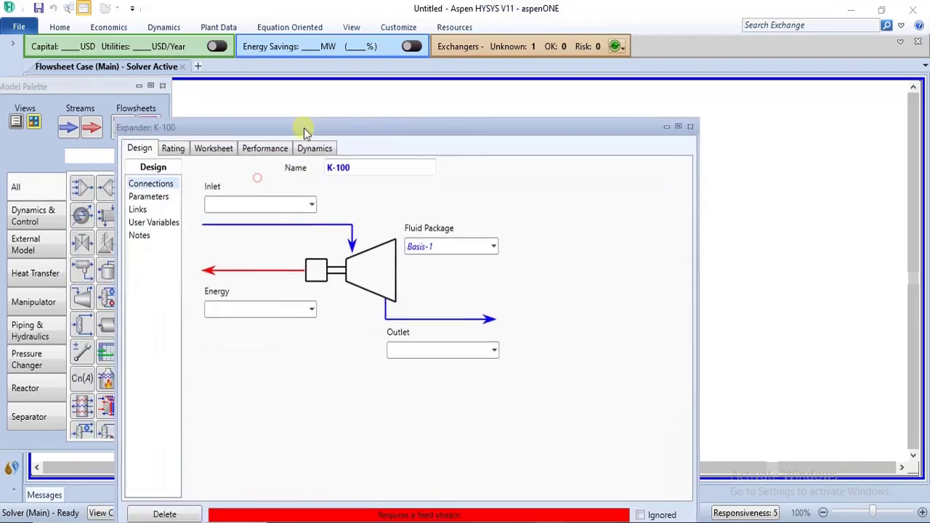
{"action": "left_click", "coordinate": [311, 204]}
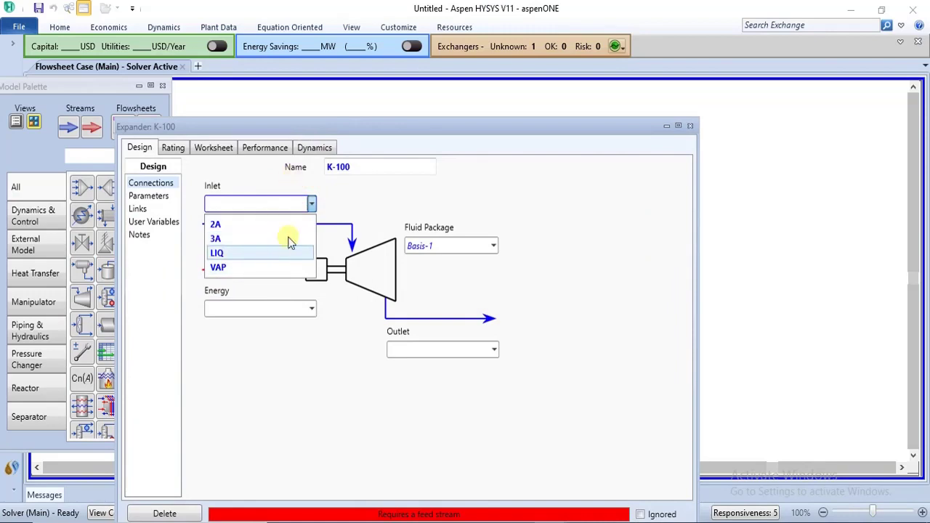
{"action": "left_click", "coordinate": [271, 268]}
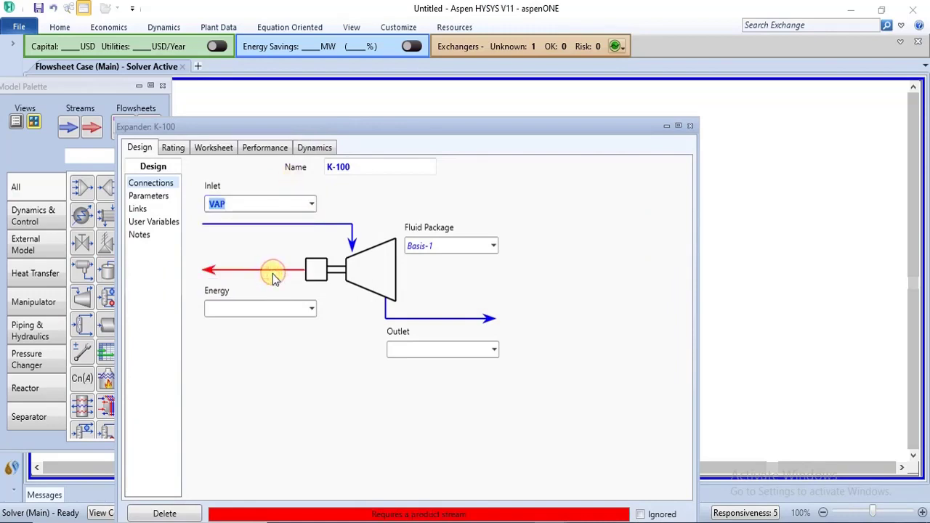
{"action": "left_click", "coordinate": [279, 309]}
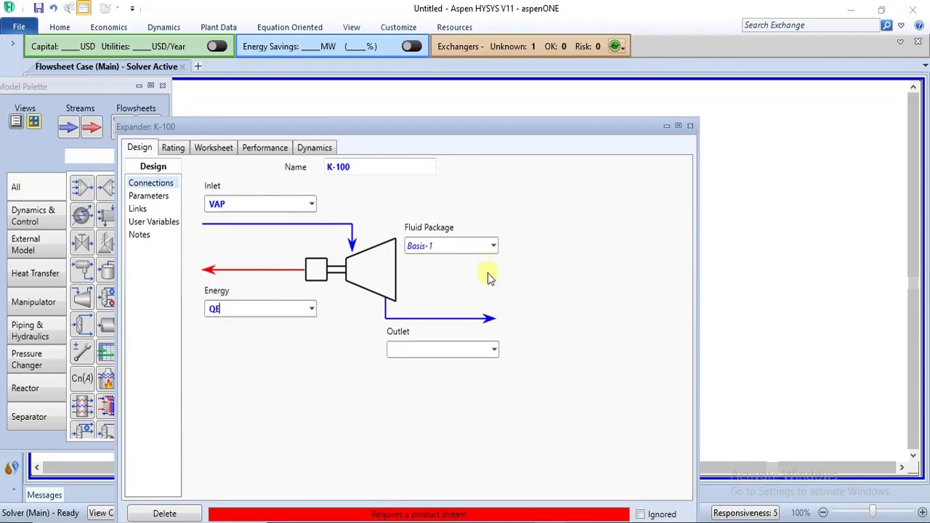
{"action": "left_click", "coordinate": [445, 347]}
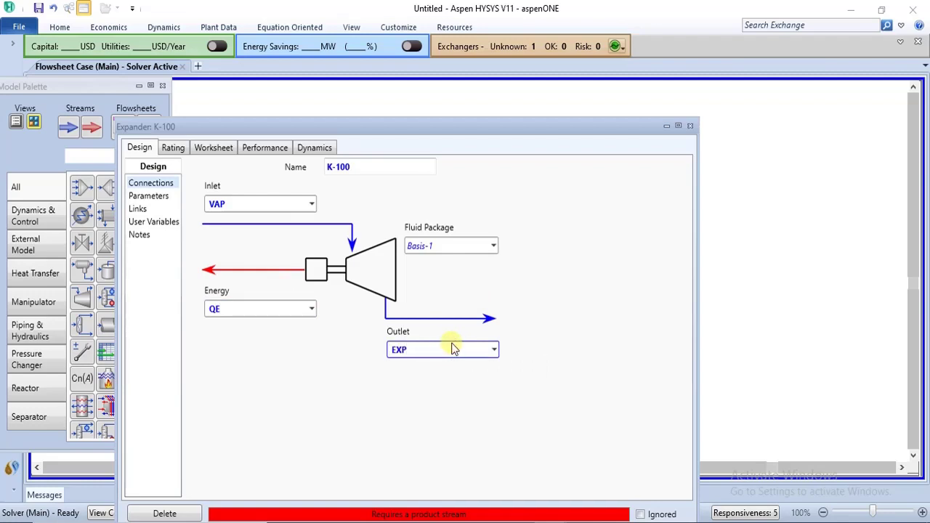
{"action": "type", "text": "EXP-PD"}
{"action": "key", "text": "Return"}
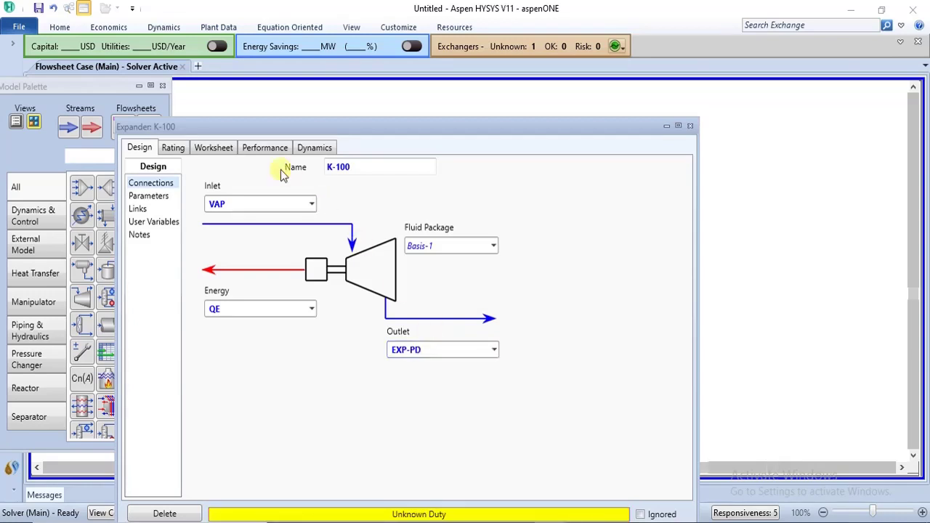
Step: Open the expander's worksheet conditions, check the outlet pressure specification in TURBO EXPANDER.pdf, and return to Aspen HYSYS
{"action": "left_click", "coordinate": [215, 148]}
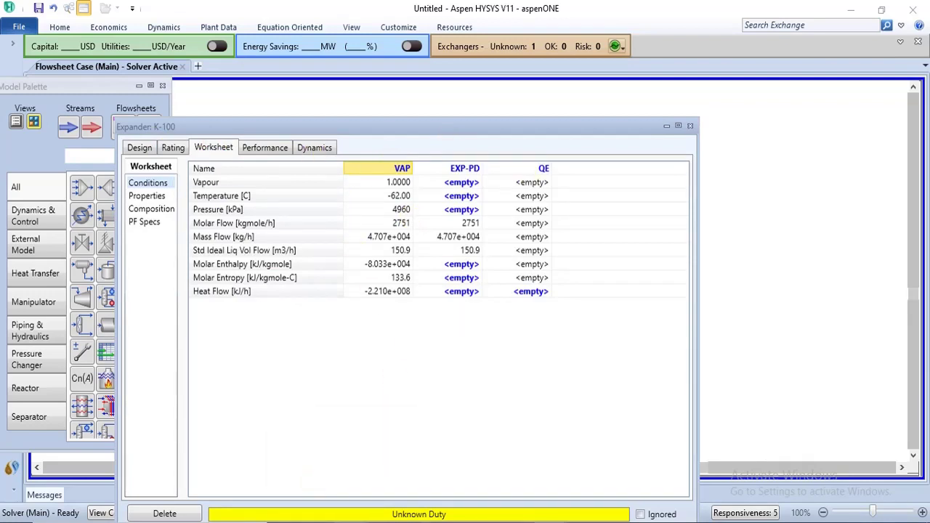
{"action": "mouse_move", "coordinate": [359, 456]}
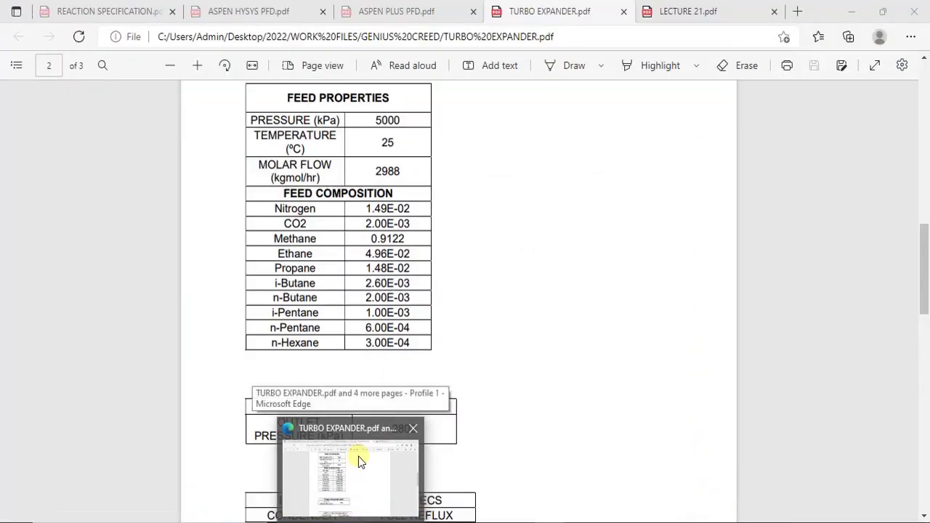
{"action": "left_click", "coordinate": [361, 459]}
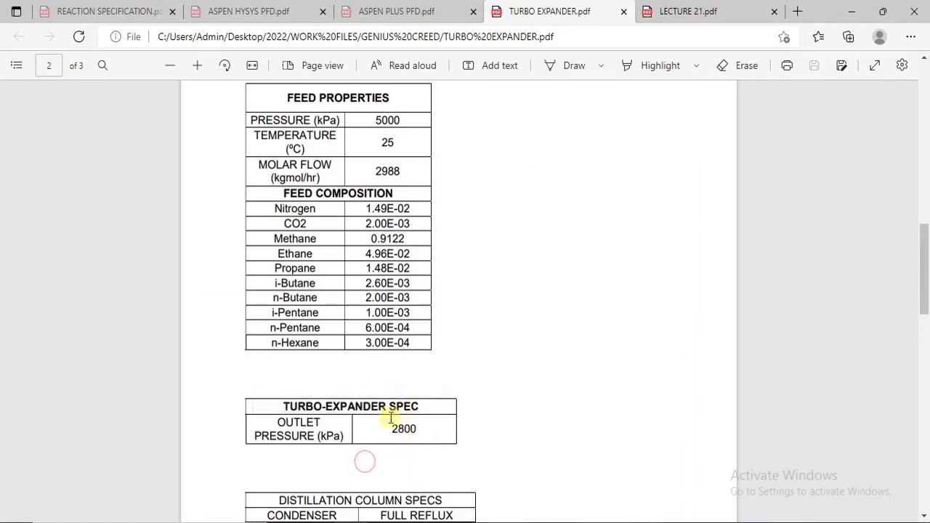
{"action": "mouse_move", "coordinate": [546, 522]}
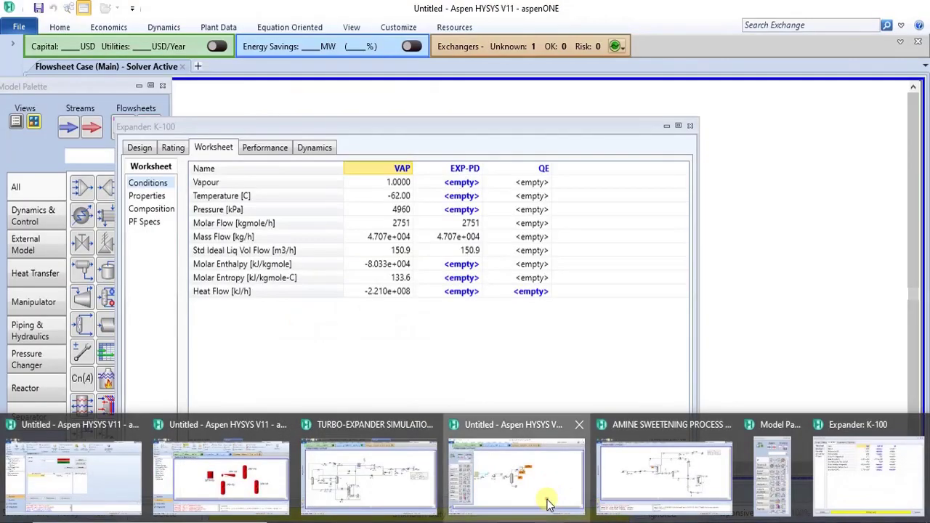
{"action": "left_click", "coordinate": [547, 501]}
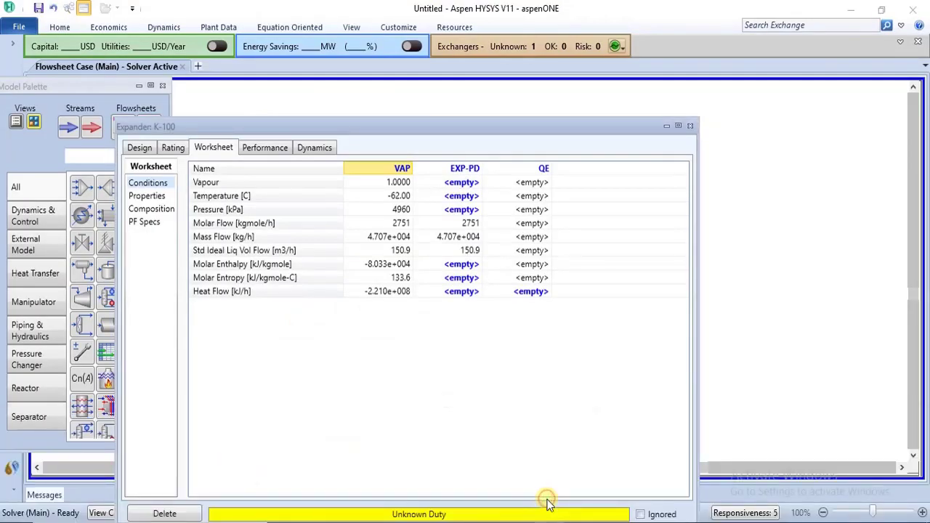
Step: Set the pressure of outlet stream EXP-PD to 2800 kPa and close the expander window
{"action": "left_click", "coordinate": [459, 213]}
{"action": "type", "text": "2"}
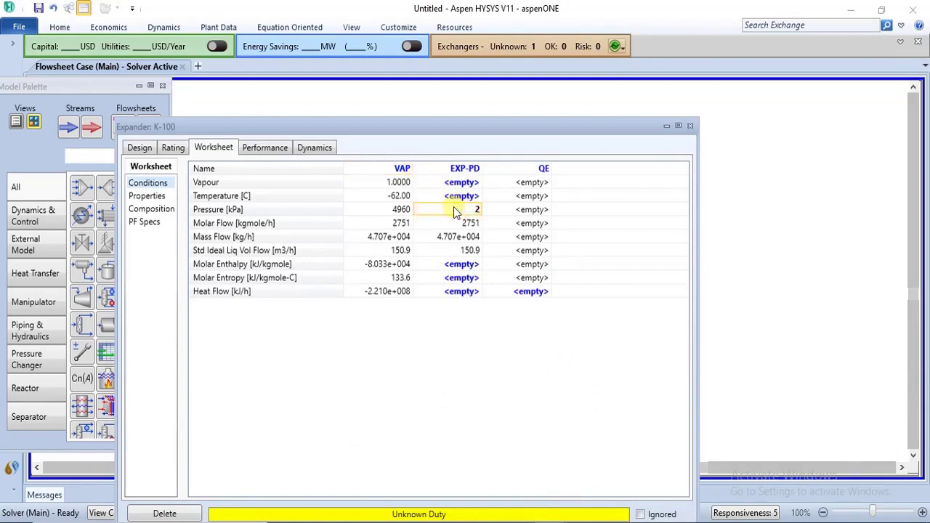
{"action": "type", "text": "800"}
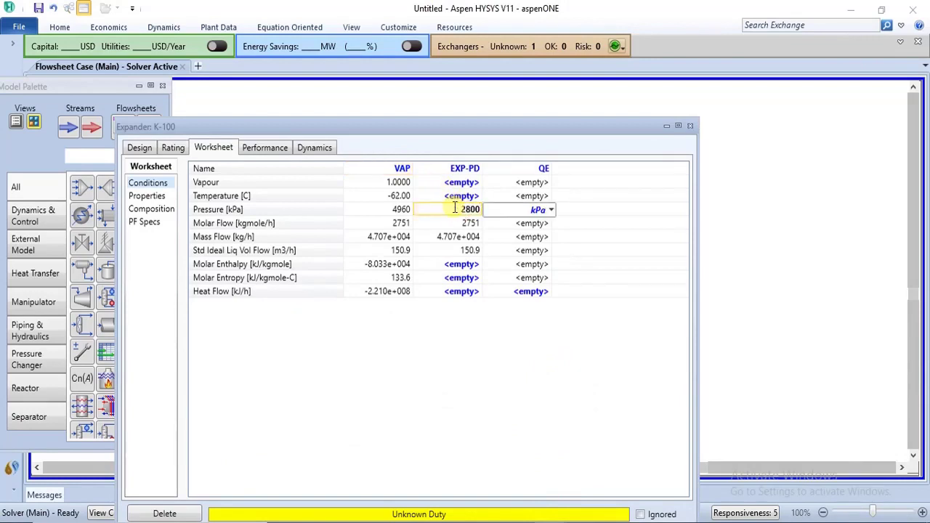
{"action": "key", "text": "Return"}
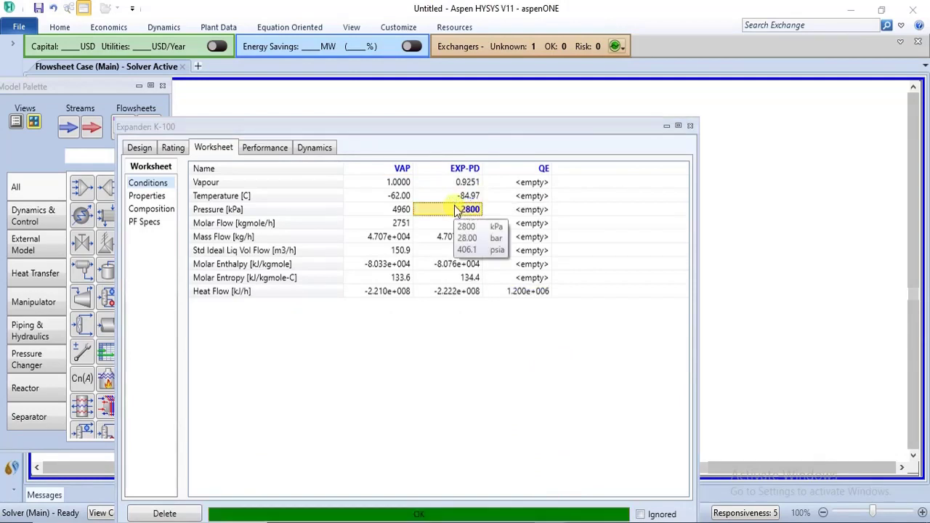
{"action": "left_click", "coordinate": [689, 127]}
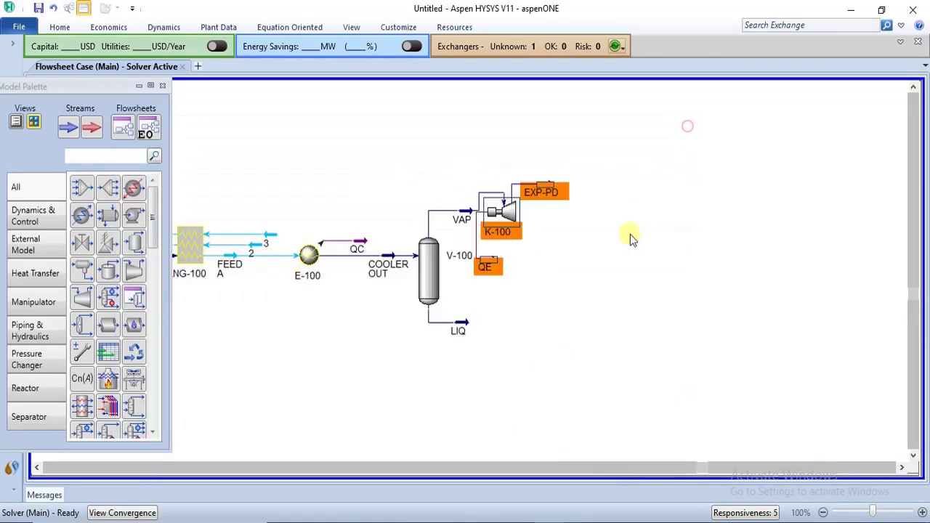
Step: Shift expander K-100 slightly down and away from separator V-100, place EXP-PD roughly level with VAP, and deselect
{"action": "left_click", "coordinate": [619, 274]}
{"action": "mouse_move", "coordinate": [509, 222]}
{"action": "left_click_drag", "start_coordinate": [509, 221], "coordinate": [528, 241]}
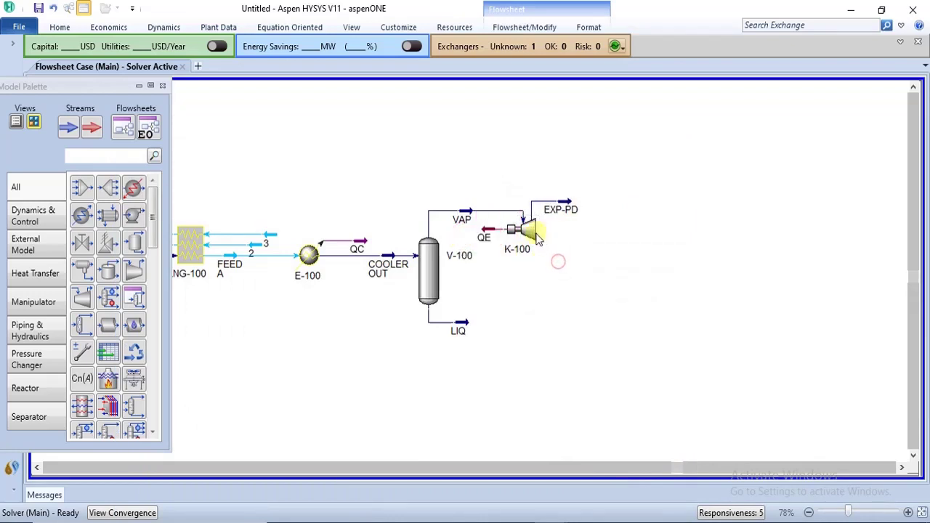
{"action": "left_click_drag", "start_coordinate": [535, 241], "coordinate": [540, 242]}
{"action": "mouse_move", "coordinate": [487, 238]}
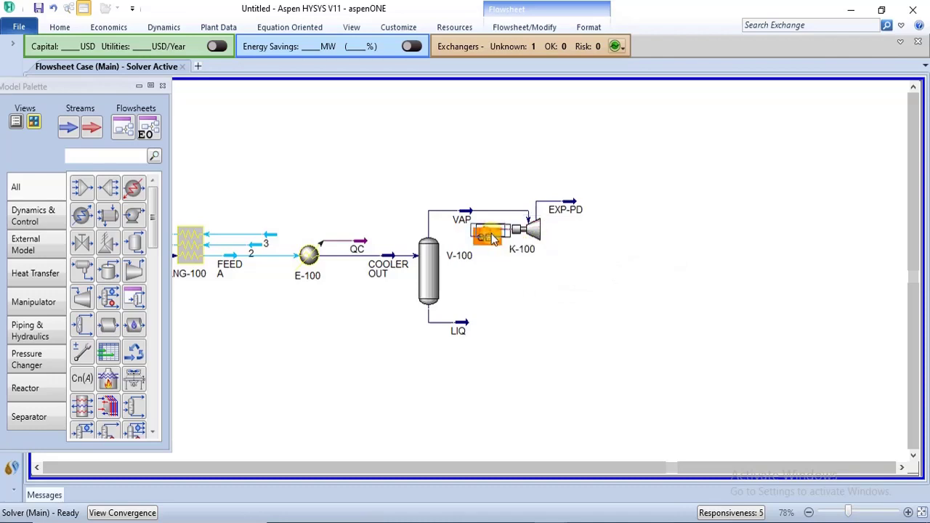
{"action": "left_click_drag", "start_coordinate": [572, 210], "coordinate": [571, 215]}
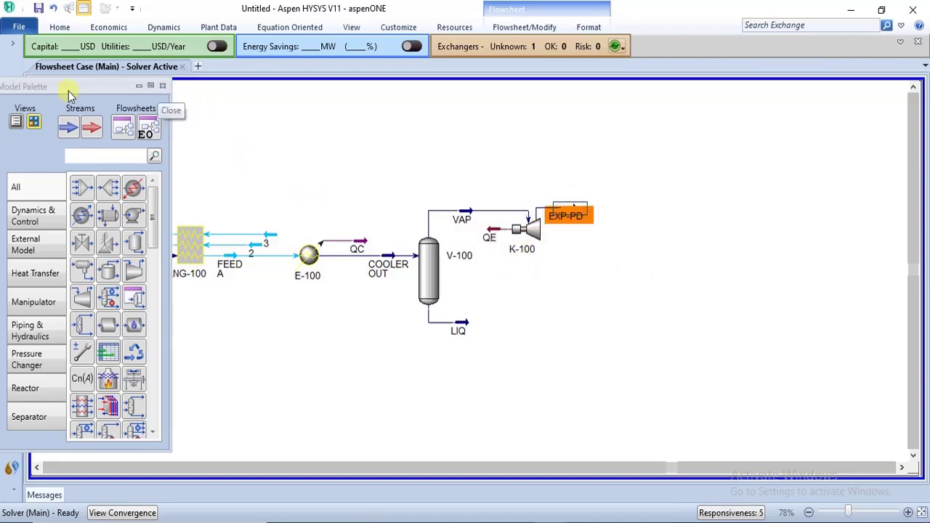
{"action": "left_click_drag", "start_coordinate": [66, 91], "coordinate": [75, 58]}
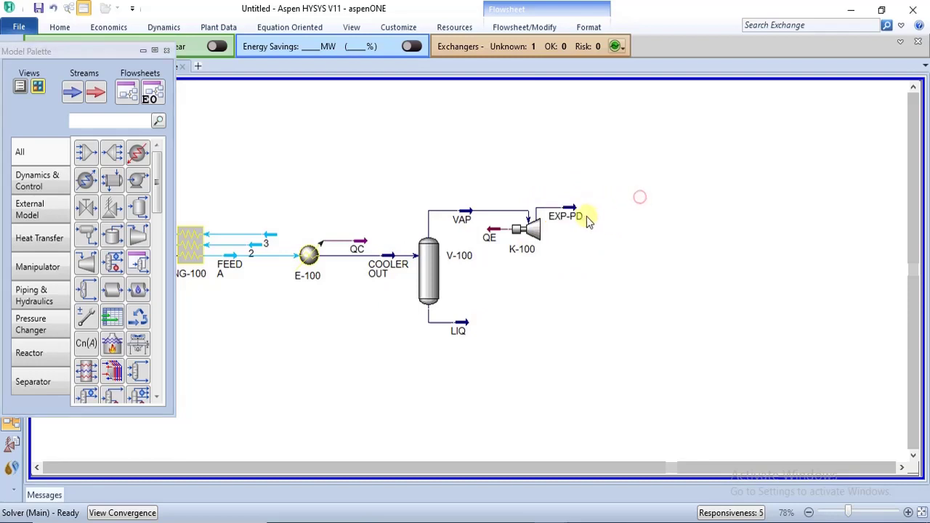
{"action": "left_click_drag", "start_coordinate": [586, 209], "coordinate": [590, 194]}
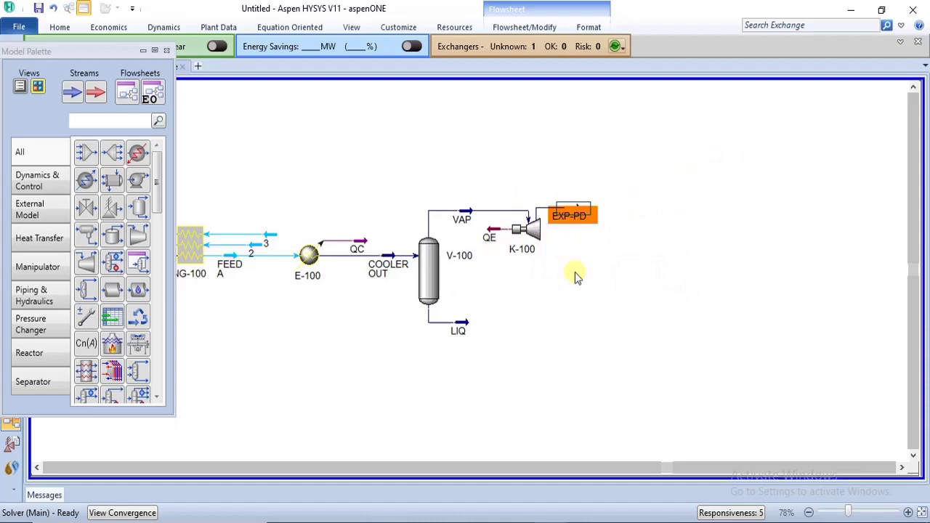
{"action": "left_click", "coordinate": [632, 216]}
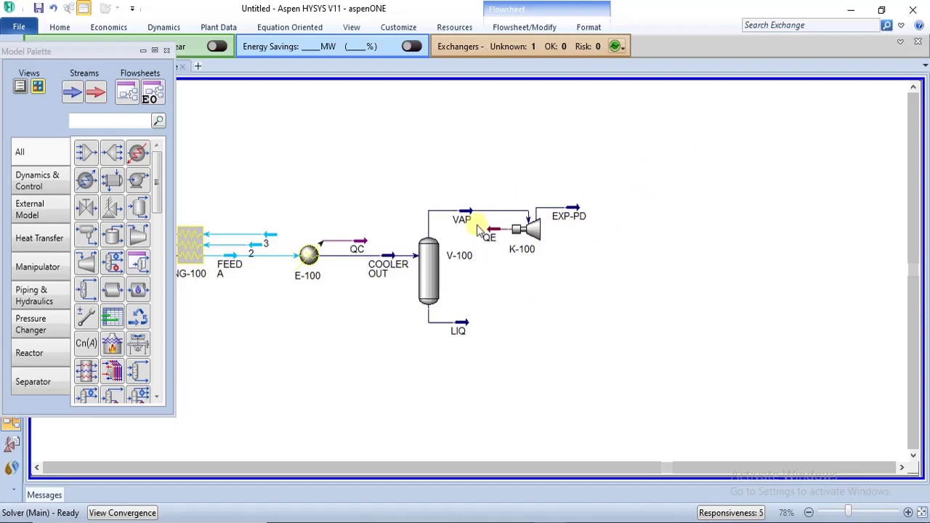
Step: Compare the temperature, pressure and molar flow of the expander's VAP inlet and EXP-PD outlet streams
{"action": "mouse_move", "coordinate": [539, 247]}
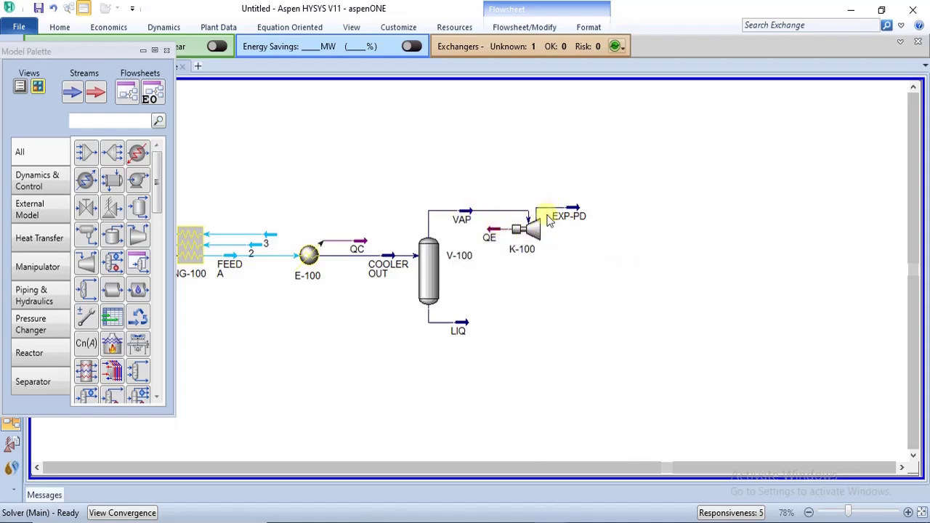
{"action": "mouse_move", "coordinate": [460, 220]}
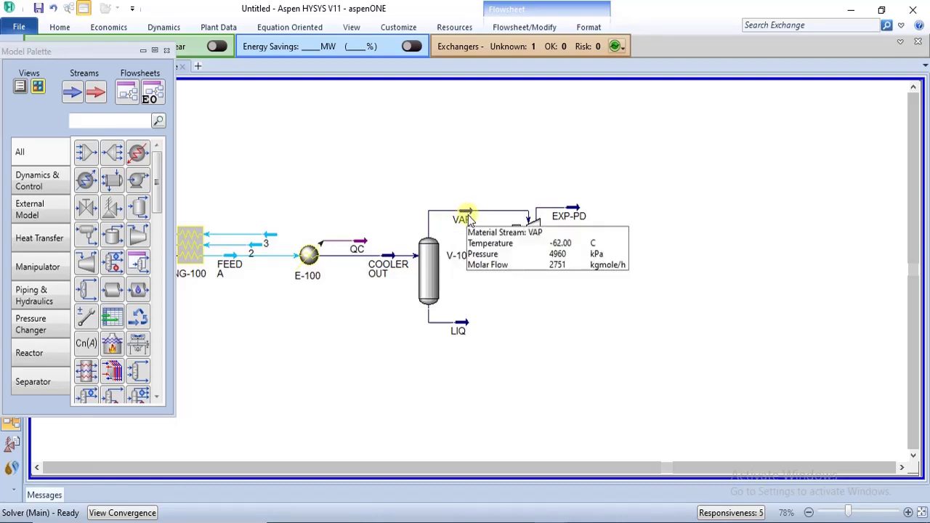
{"action": "mouse_move", "coordinate": [570, 219]}
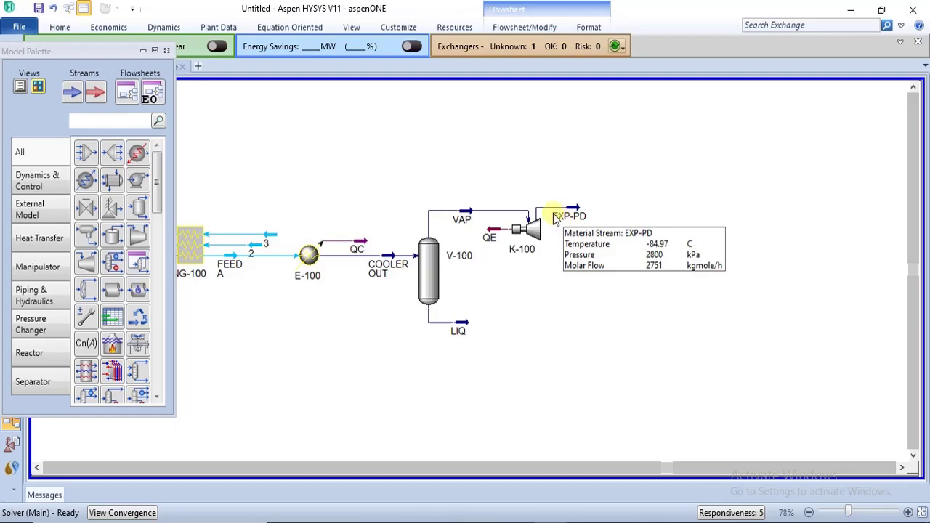
{"action": "mouse_move", "coordinate": [471, 222]}
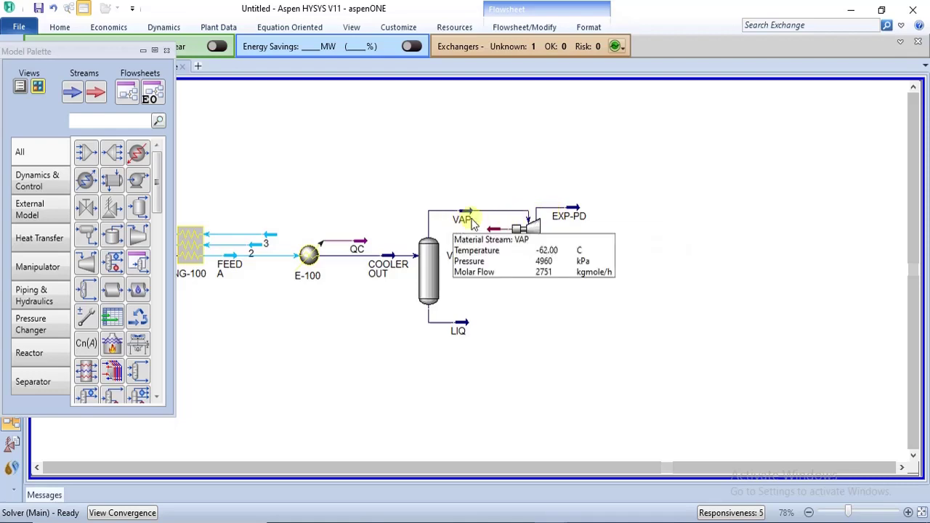
{"action": "mouse_move", "coordinate": [571, 218]}
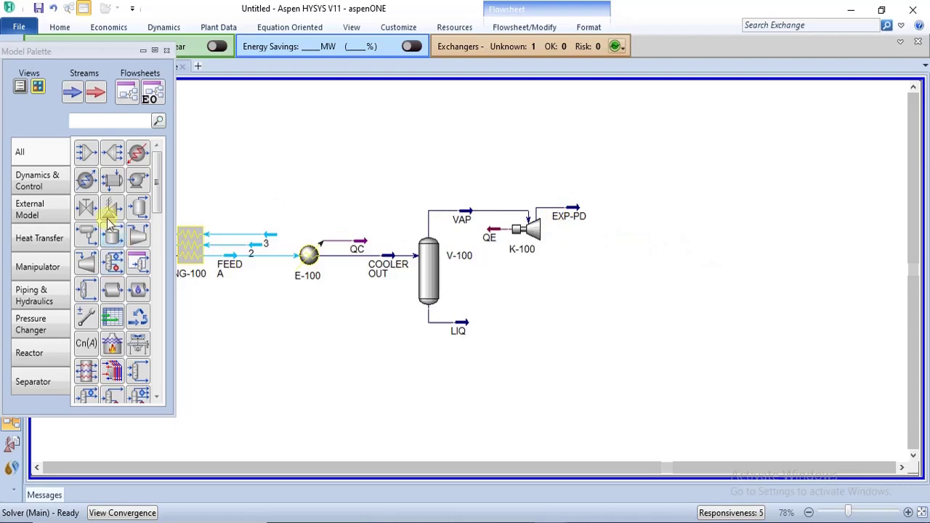
Step: Add a second separator after the expander outlet and attach EXP-PD as its inlet stream
{"action": "left_click", "coordinate": [136, 209]}
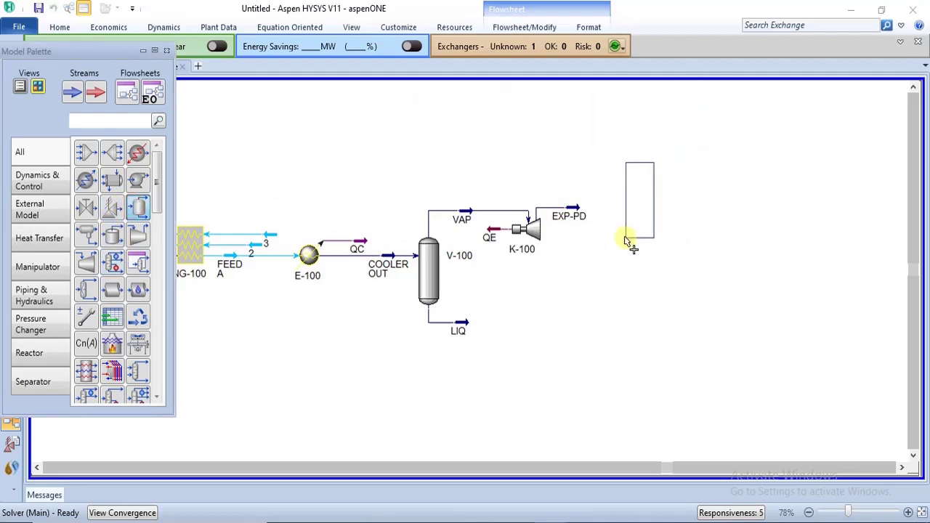
{"action": "left_click", "coordinate": [596, 263]}
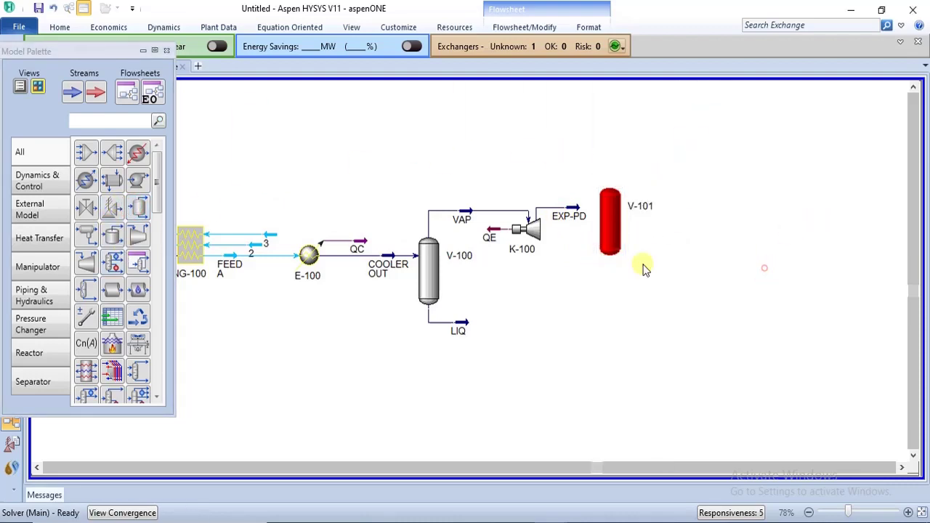
{"action": "double_click", "coordinate": [613, 203]}
{"action": "left_click_drag", "start_coordinate": [293, 209], "coordinate": [364, 92]}
{"action": "left_click", "coordinate": [329, 166]}
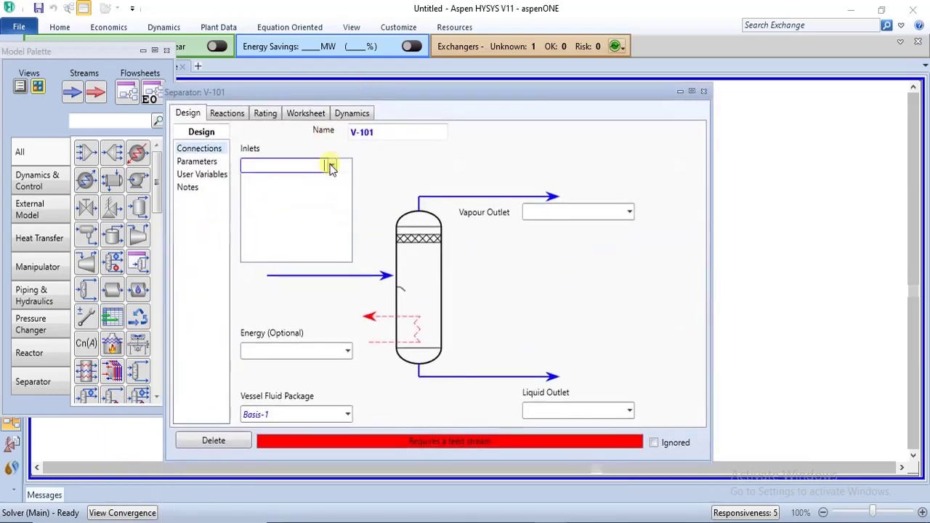
{"action": "left_click", "coordinate": [329, 167]}
{"action": "left_click", "coordinate": [313, 211]}
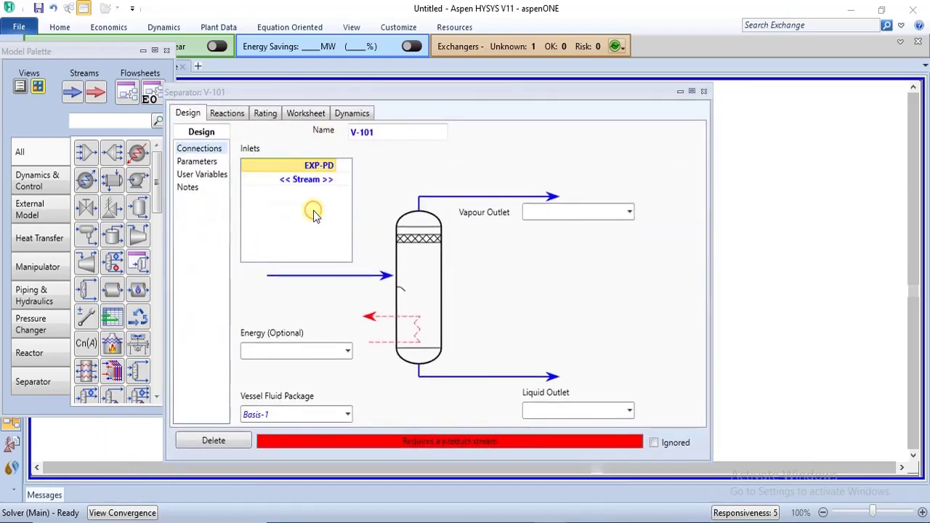
{"action": "left_click", "coordinate": [434, 99]}
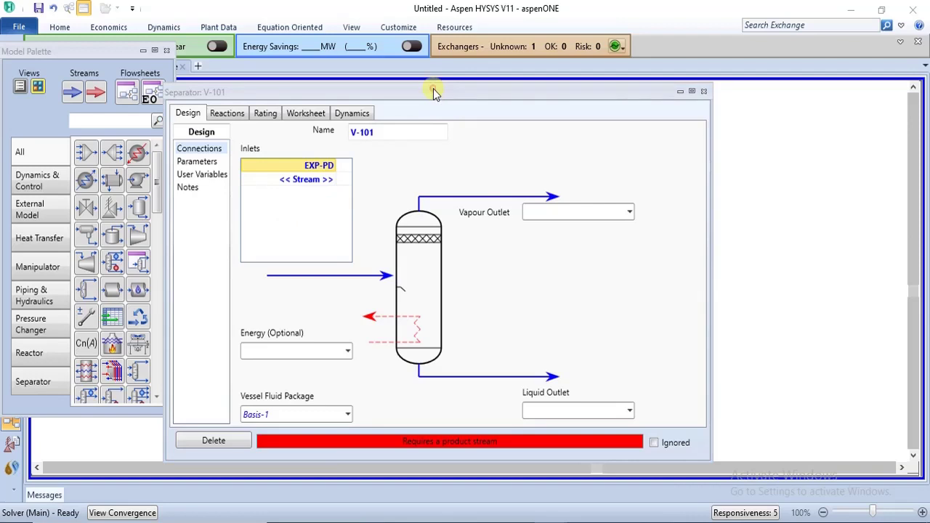
{"action": "left_click_drag", "start_coordinate": [434, 94], "coordinate": [368, 123]}
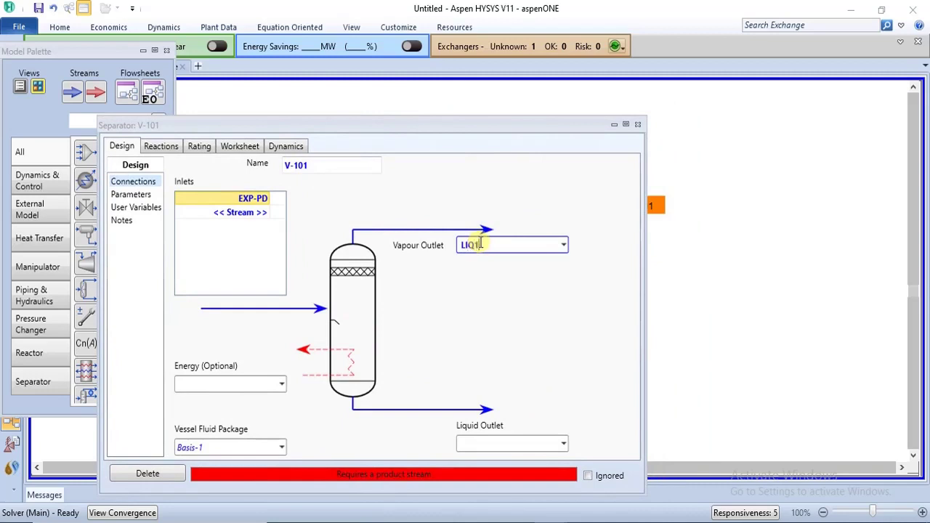
{"action": "left_click", "coordinate": [483, 245]}
{"action": "type", "text": "LIQ1"}
{"action": "key", "text": "Return"}
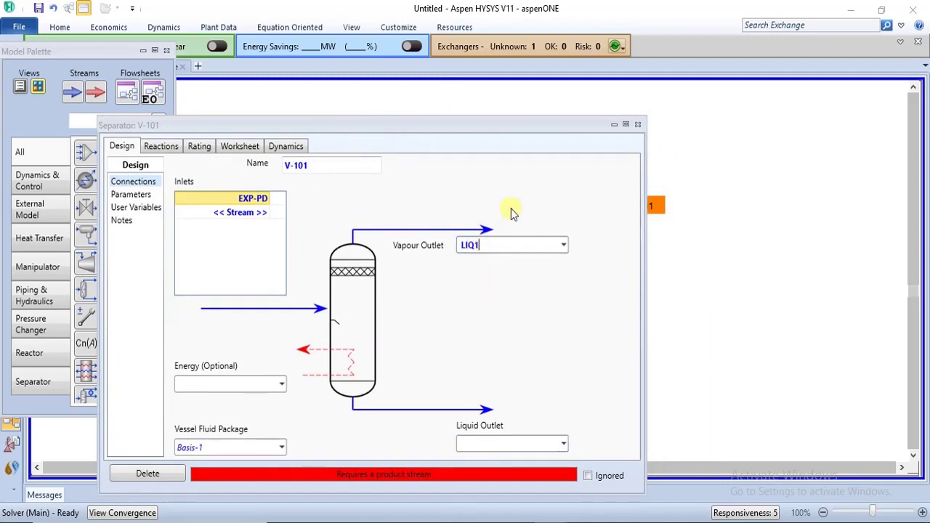
Step: Name separator V-101's vapour outlet VAP1 and its liquid outlet LIQ1, and close the separator window
{"action": "left_click", "coordinate": [494, 245]}
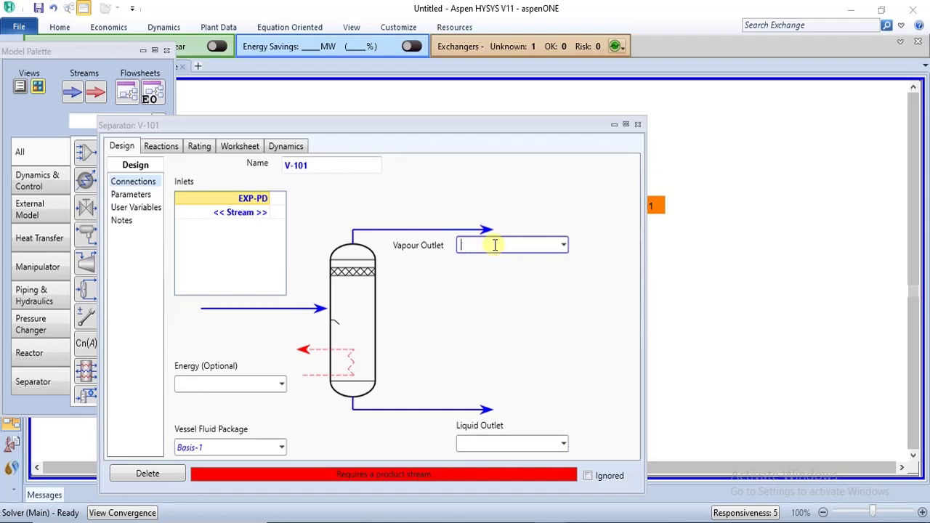
{"action": "left_click_drag", "start_coordinate": [368, 128], "coordinate": [375, 75]}
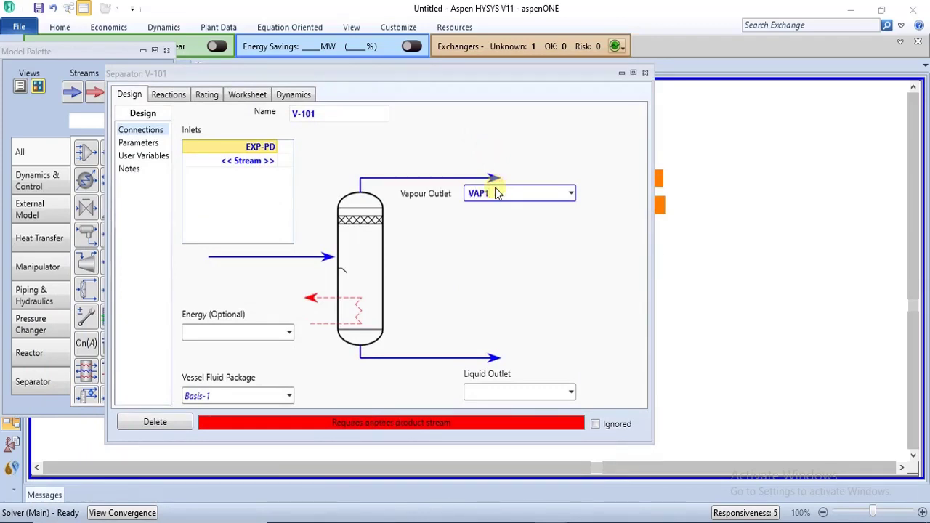
{"action": "key", "text": "Return"}
{"action": "left_click", "coordinate": [492, 391]}
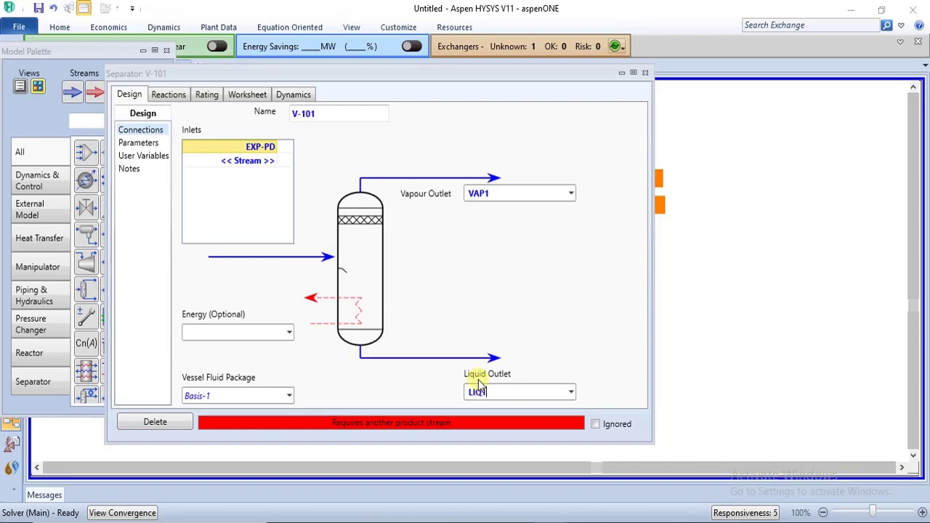
{"action": "type", "text": "LIQ1"}
{"action": "key", "text": "Return"}
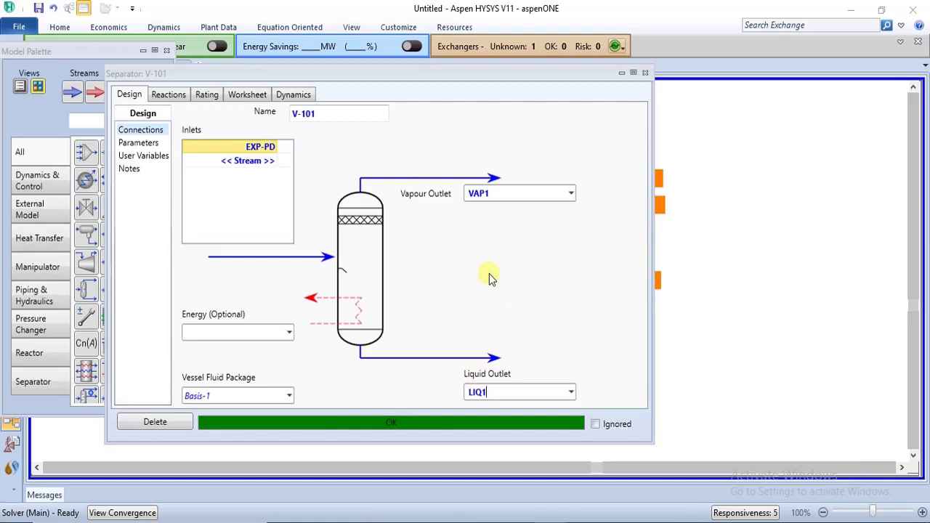
{"action": "left_click", "coordinate": [645, 73]}
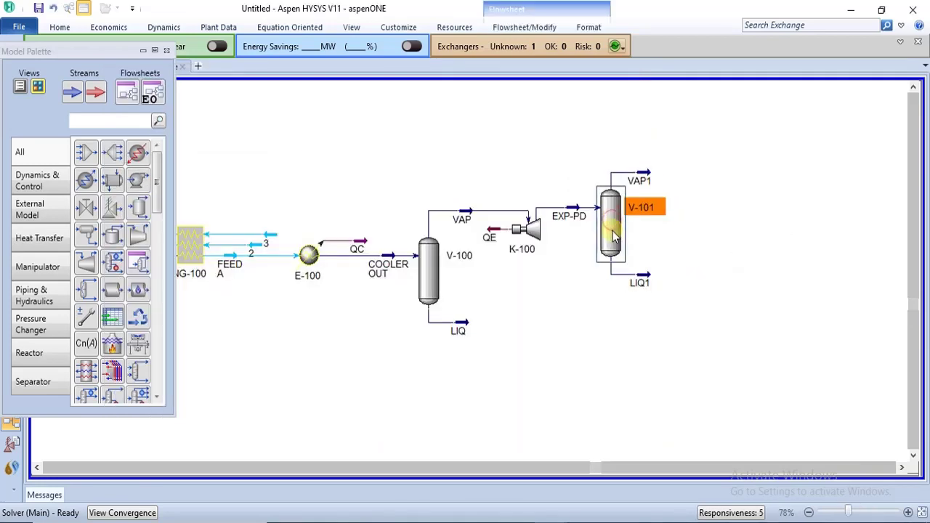
Step: Adjust the placement of outlet streams VAP1 and LIQ1 beside separator V-101 on the flowsheet
{"action": "left_click", "coordinate": [641, 182]}
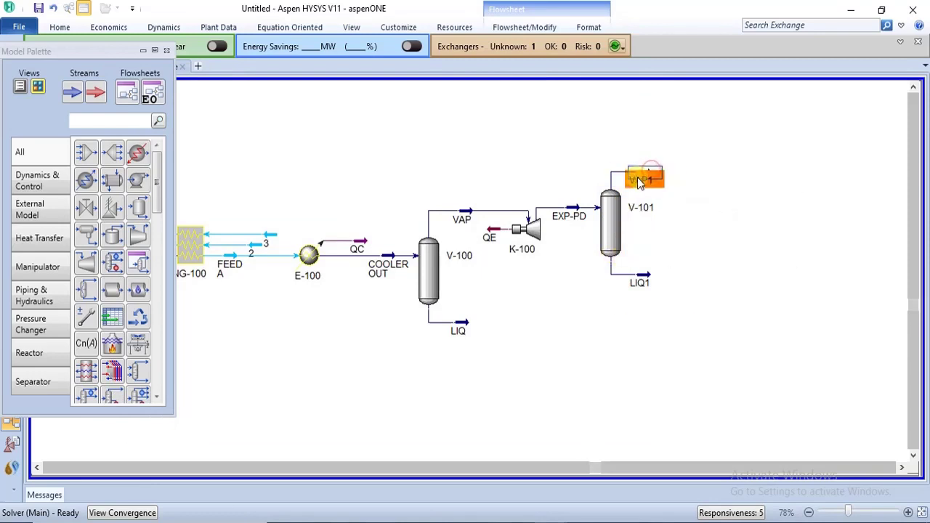
{"action": "left_click", "coordinate": [639, 283]}
{"action": "left_click", "coordinate": [652, 267]}
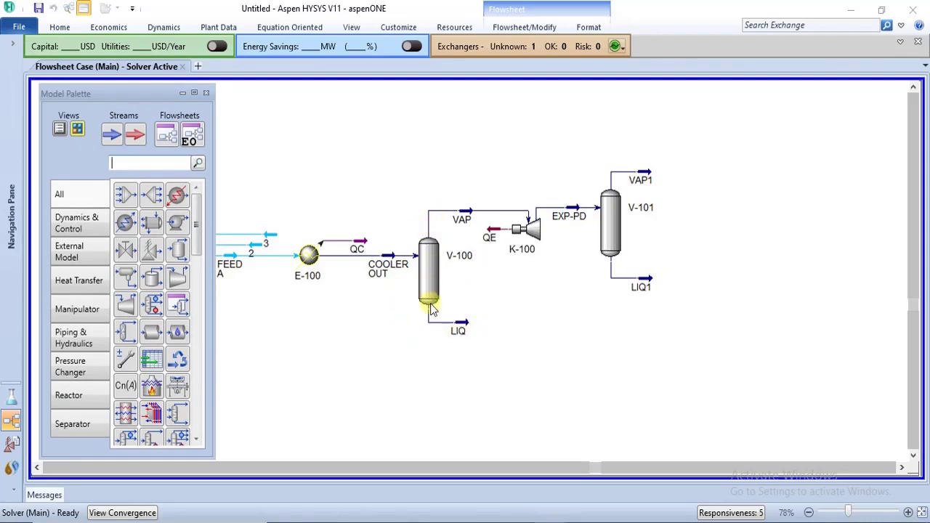
Step: Place a valve just after separator V-100's LIQ stream and compare the vessel pressures of V-100 and V-101
{"action": "left_click", "coordinate": [128, 250]}
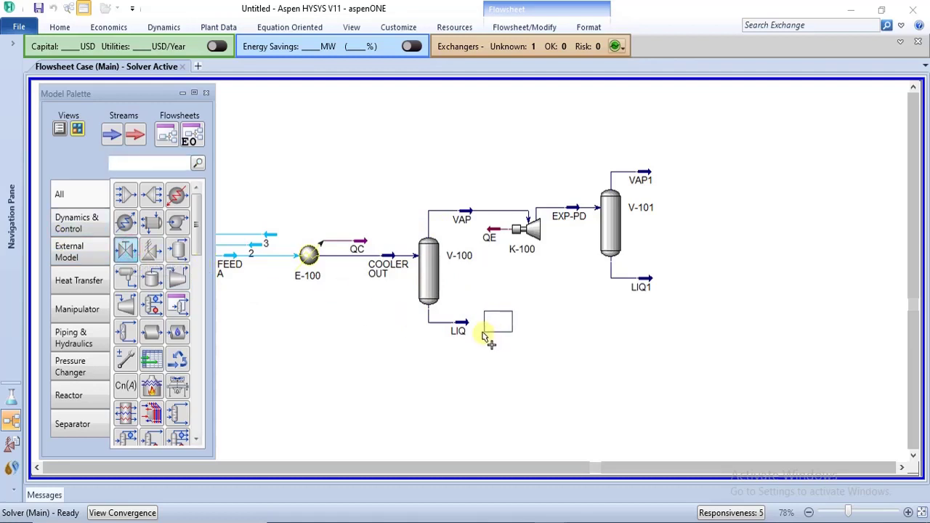
{"action": "left_click", "coordinate": [484, 336]}
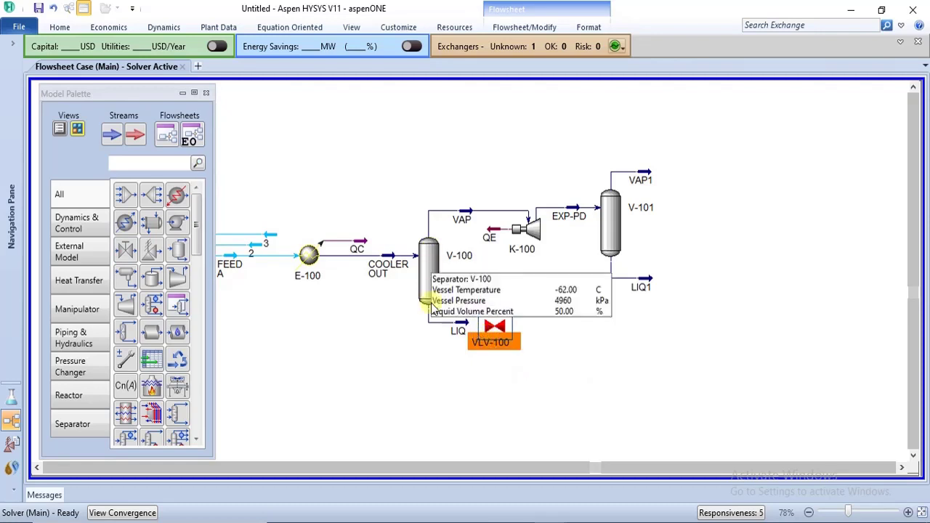
{"action": "mouse_move", "coordinate": [620, 238]}
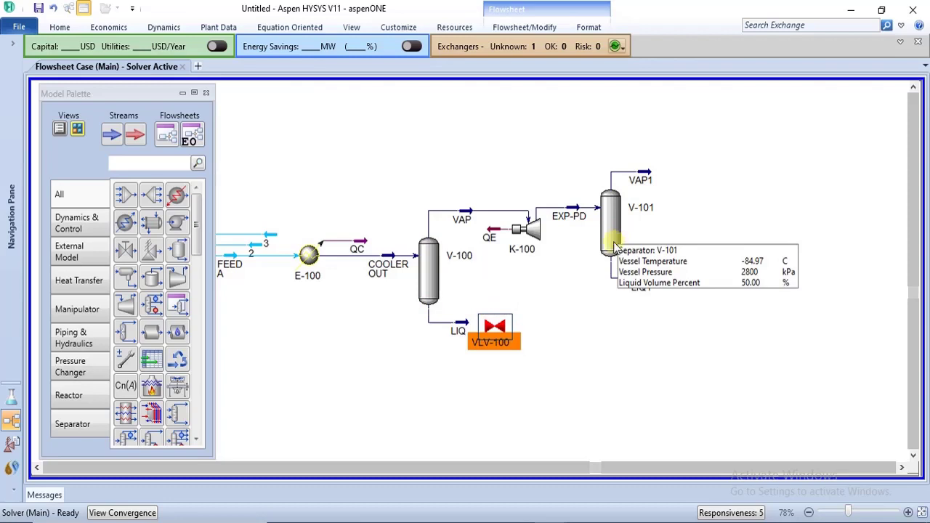
{"action": "mouse_move", "coordinate": [499, 330]}
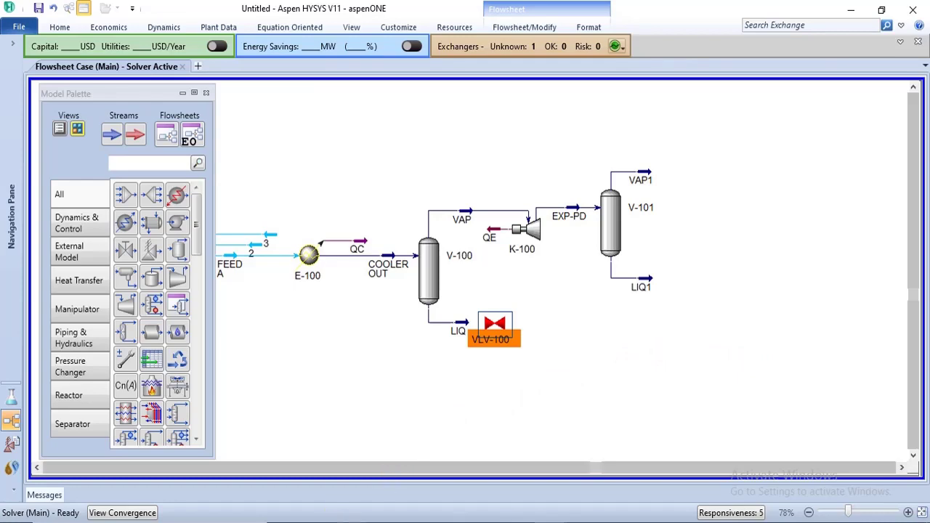
Step: Look up the valve's pressure drop specification in TURBO EXPANDER.pdf and return to the HYSYS flowsheet
{"action": "mouse_move", "coordinate": [350, 522]}
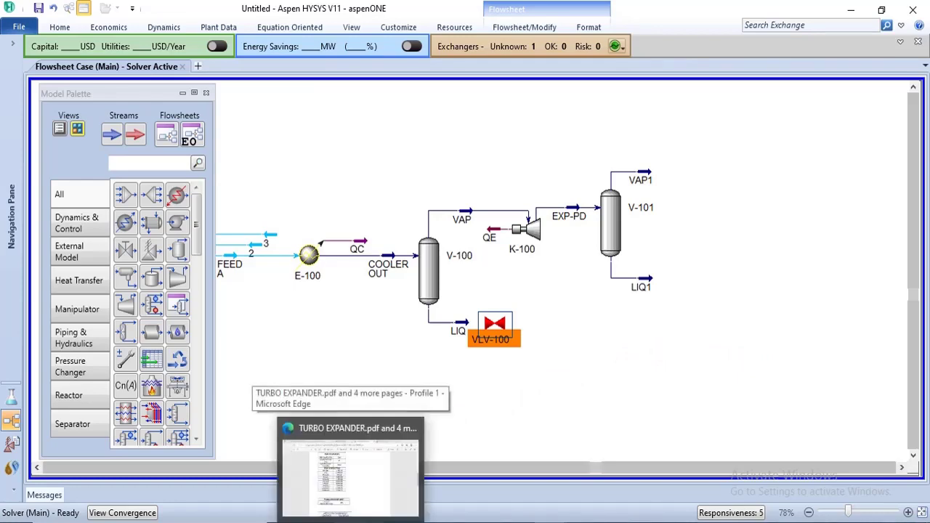
{"action": "left_click", "coordinate": [350, 472]}
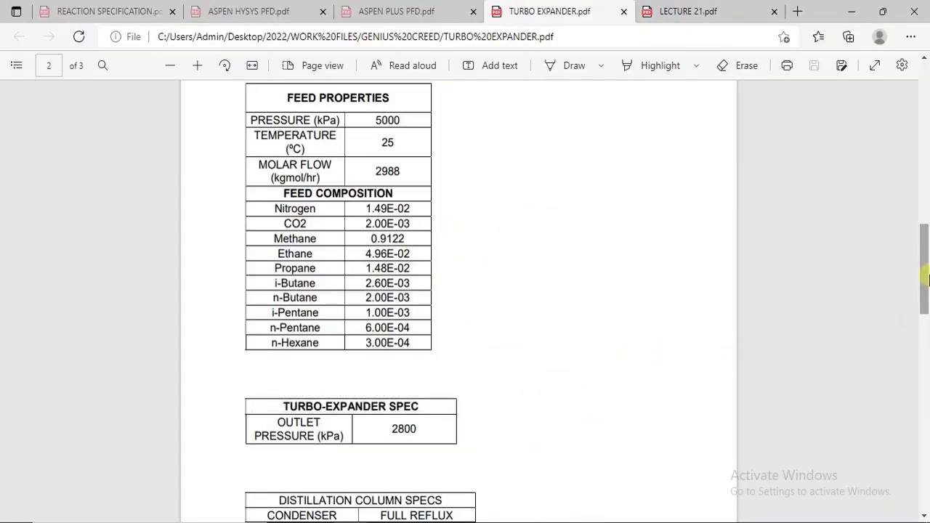
{"action": "left_click_drag", "start_coordinate": [928, 280], "coordinate": [927, 336]}
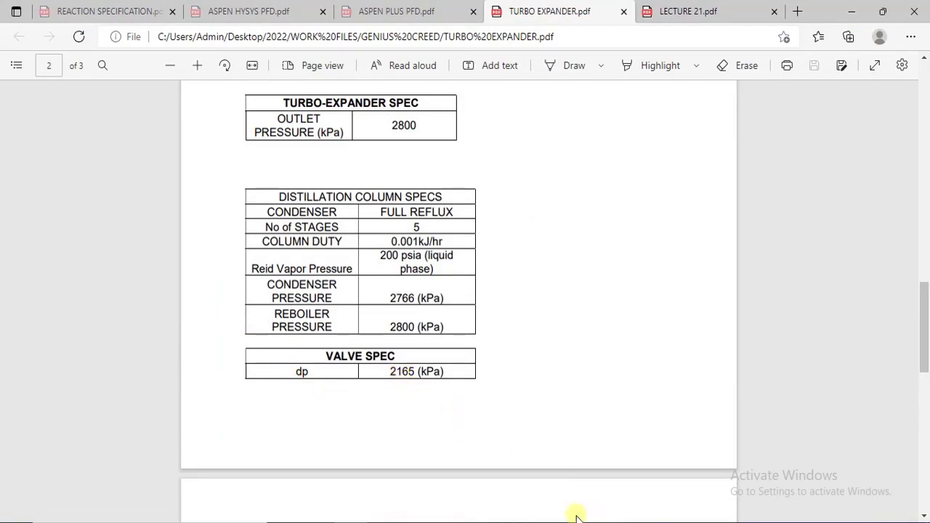
{"action": "mouse_move", "coordinate": [560, 519]}
{"action": "left_click", "coordinate": [618, 501]}
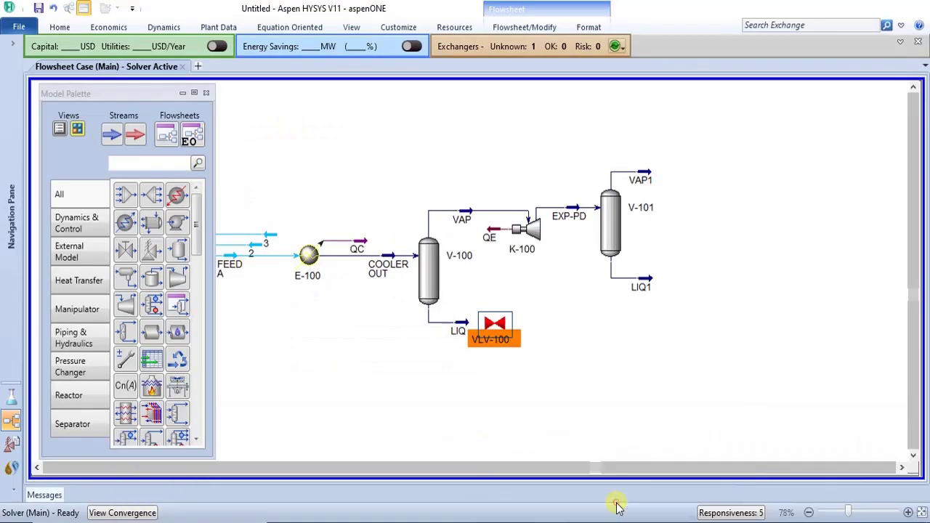
Step: Connect valve VLV-100 with a new outlet stream named V OUT and the existing stream LIQ as its inlet
{"action": "double_click", "coordinate": [490, 327]}
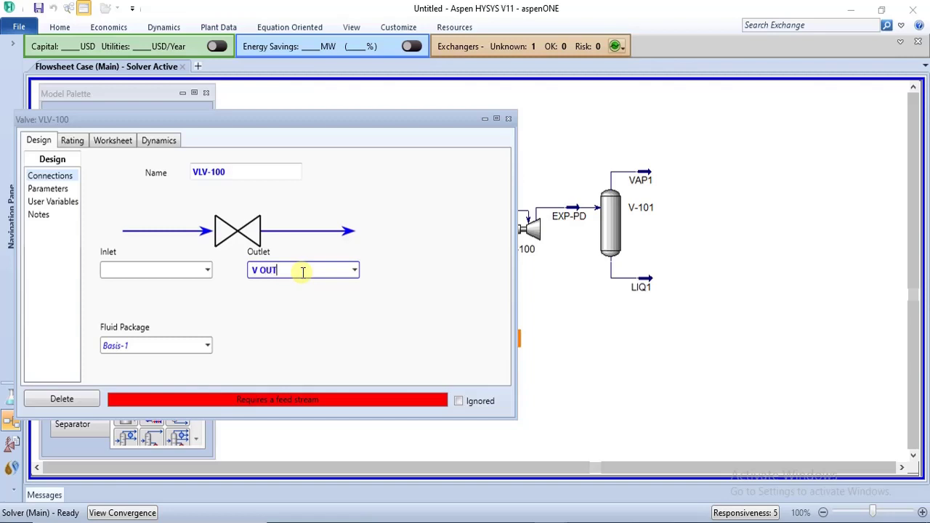
{"action": "type", "text": "V OUT"}
{"action": "key", "text": "Return"}
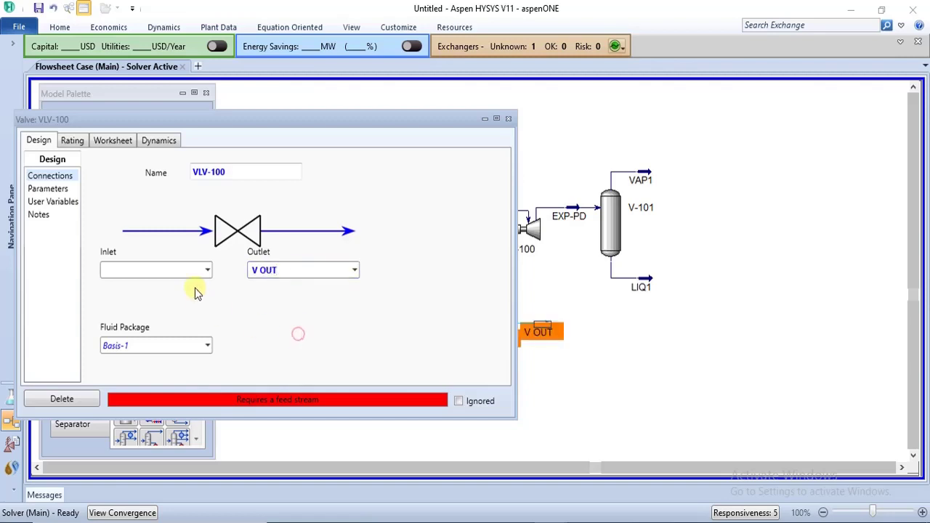
{"action": "left_click", "coordinate": [208, 270]}
{"action": "left_click", "coordinate": [208, 271]}
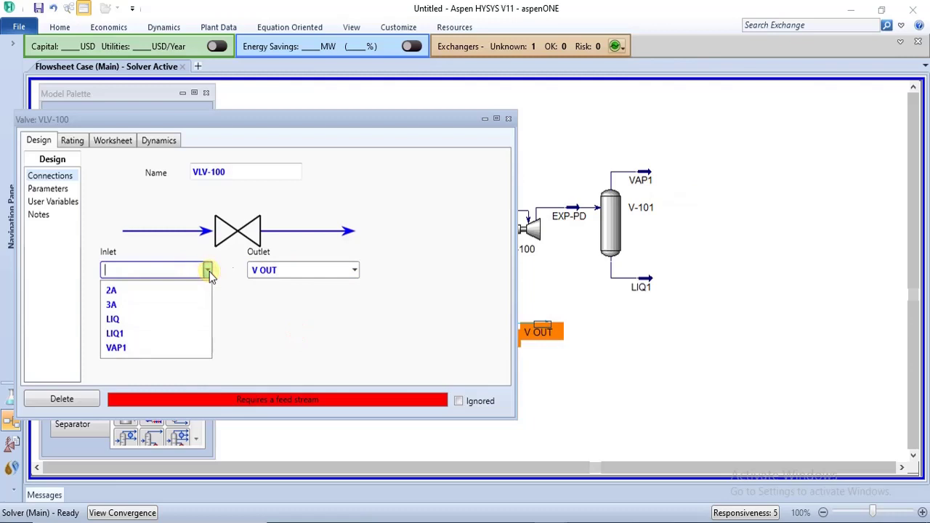
{"action": "left_click", "coordinate": [326, 120]}
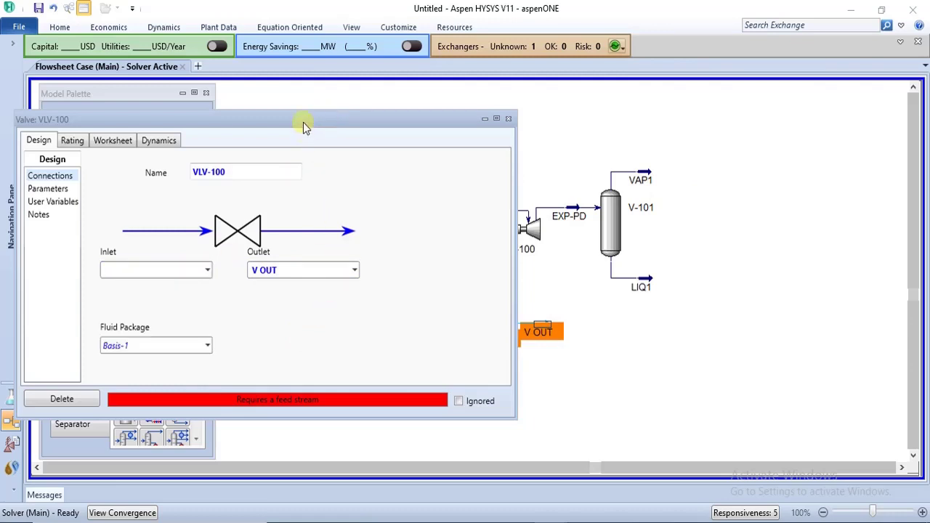
{"action": "left_click_drag", "start_coordinate": [303, 123], "coordinate": [411, 87]}
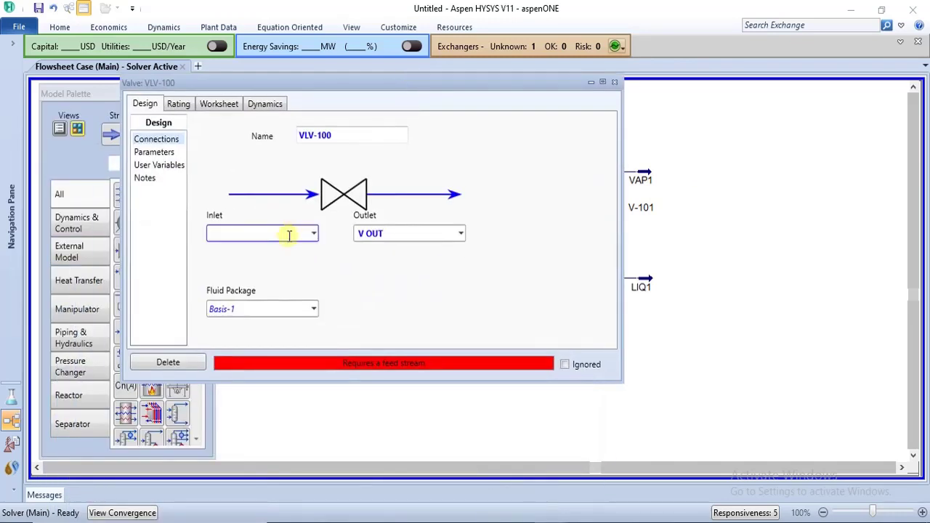
{"action": "left_click", "coordinate": [314, 234]}
{"action": "left_click", "coordinate": [290, 282]}
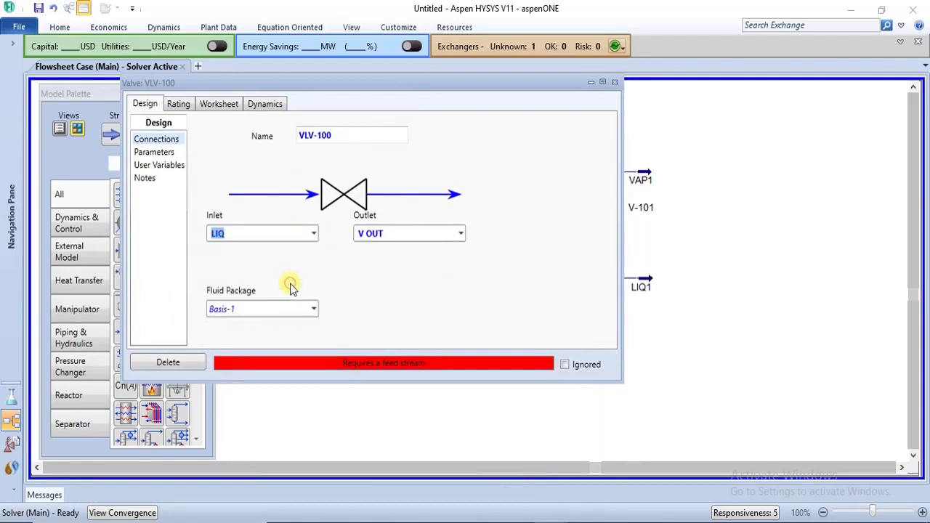
Step: Set valve VLV-100's Delta P to 2165 kPa, close its window and deselect the valve
{"action": "left_click", "coordinate": [169, 156]}
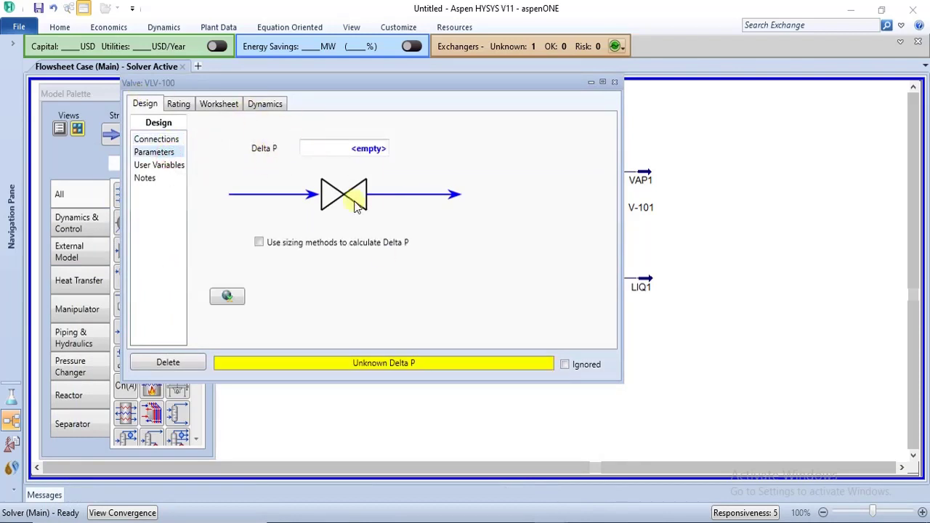
{"action": "left_click", "coordinate": [381, 148]}
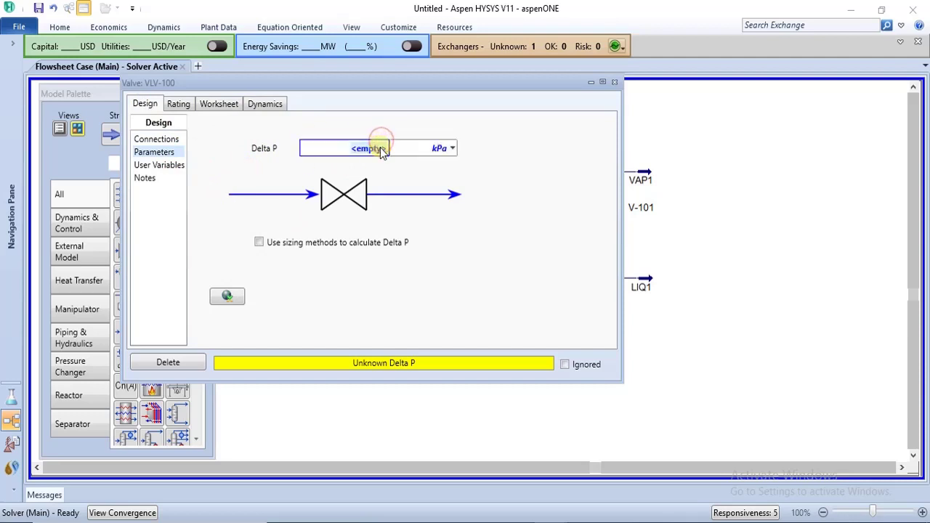
{"action": "left_click", "coordinate": [382, 149]}
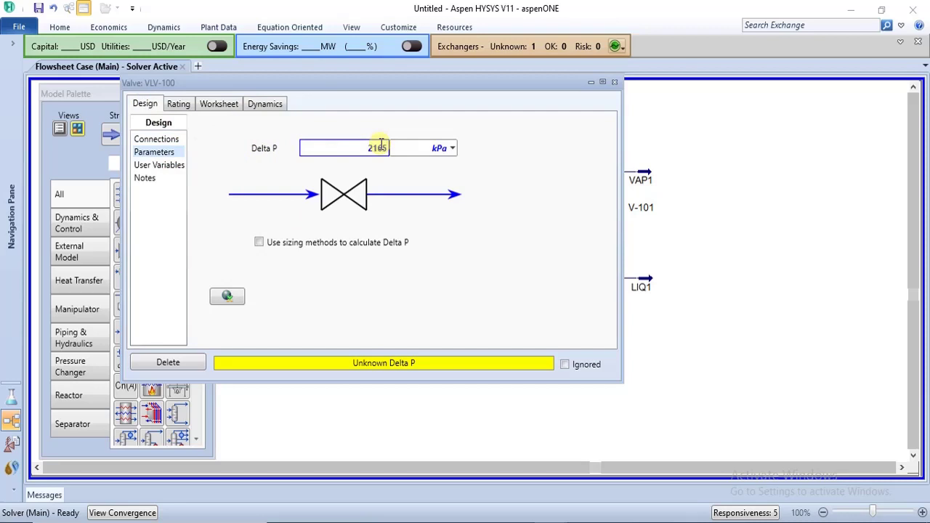
{"action": "key", "text": "Return"}
{"action": "left_click", "coordinate": [470, 239]}
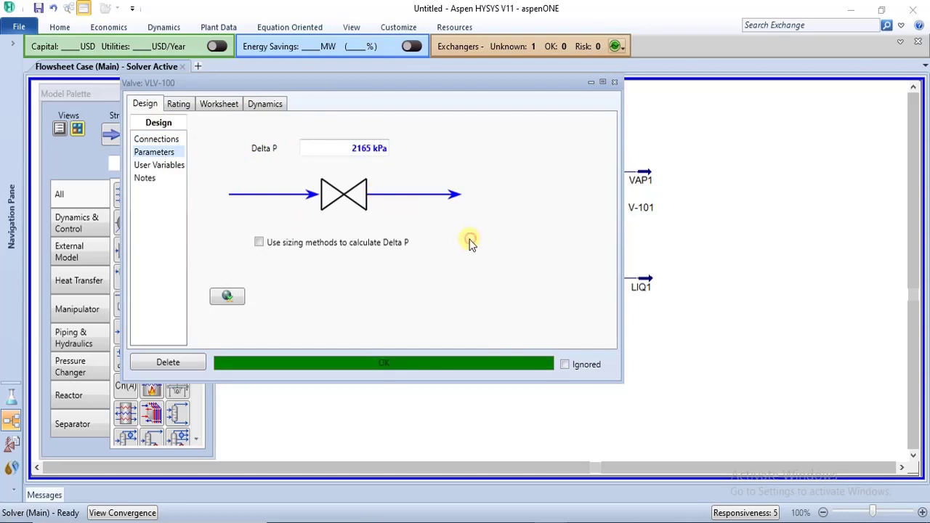
{"action": "left_click", "coordinate": [615, 83]}
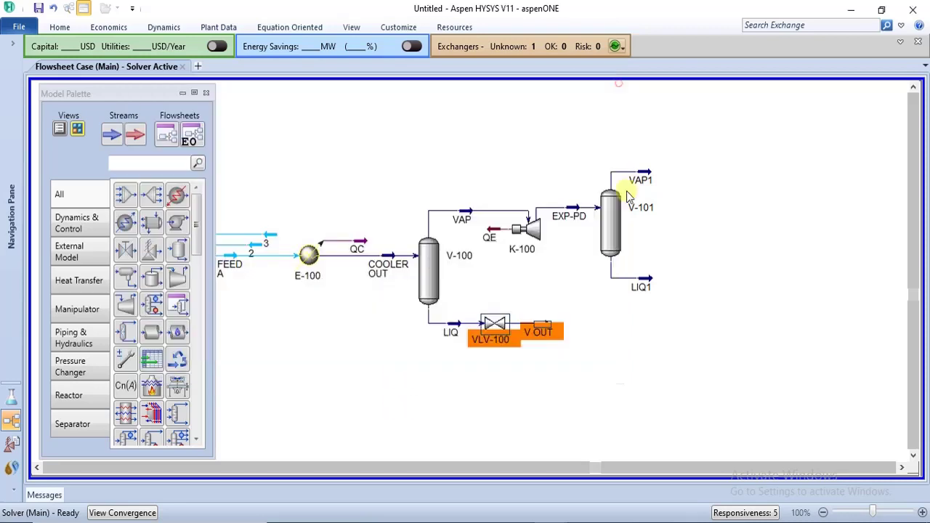
{"action": "left_click", "coordinate": [634, 317]}
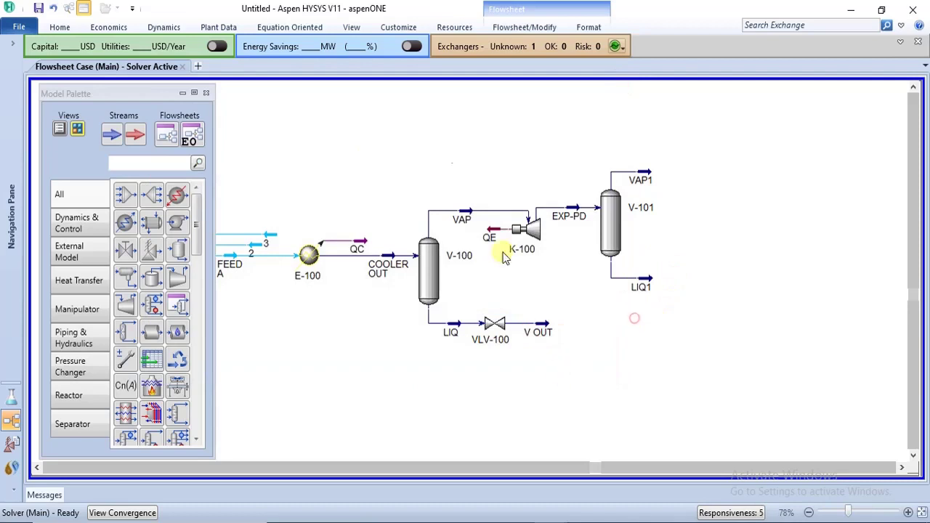
Step: Hide the model palette and glance back at the TURBO EXPANDER.pdf data before returning to the flowsheet
{"action": "left_click", "coordinate": [206, 93]}
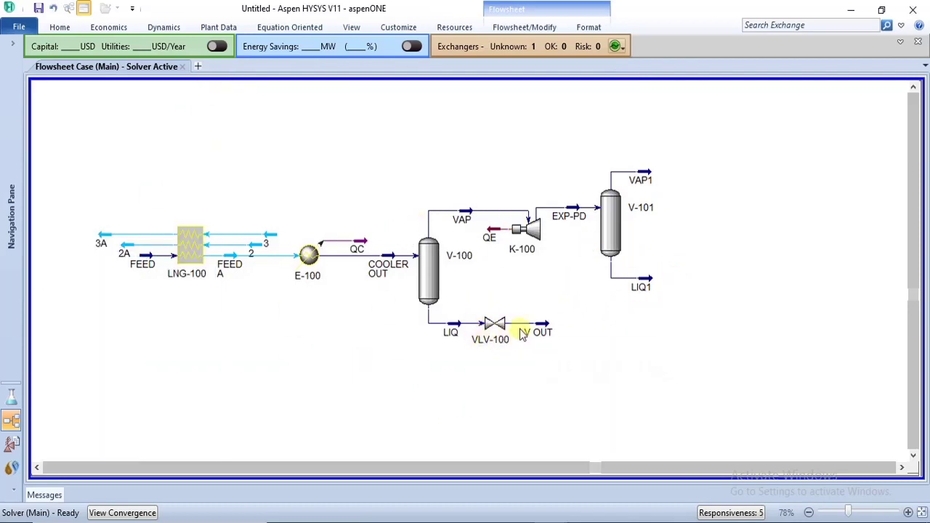
{"action": "mouse_move", "coordinate": [361, 520]}
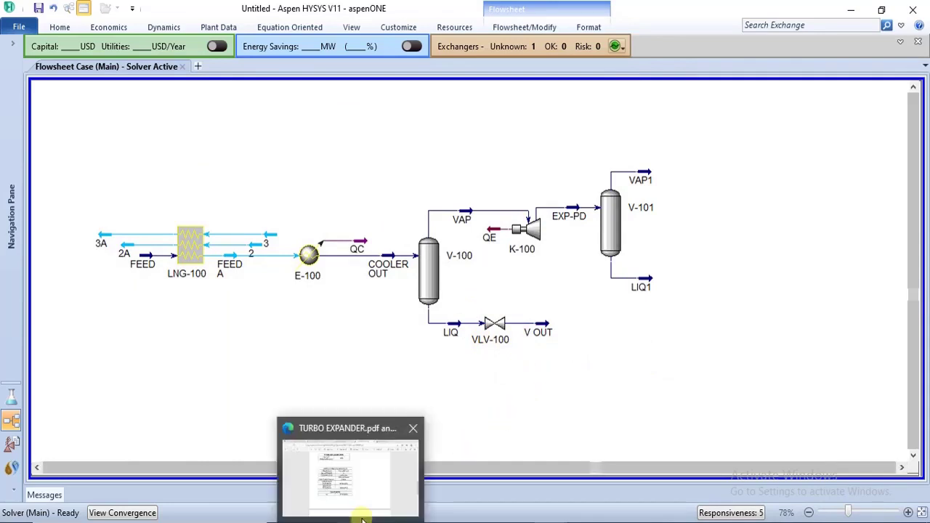
{"action": "left_click", "coordinate": [362, 497]}
{"action": "key", "text": "alt+Tab"}
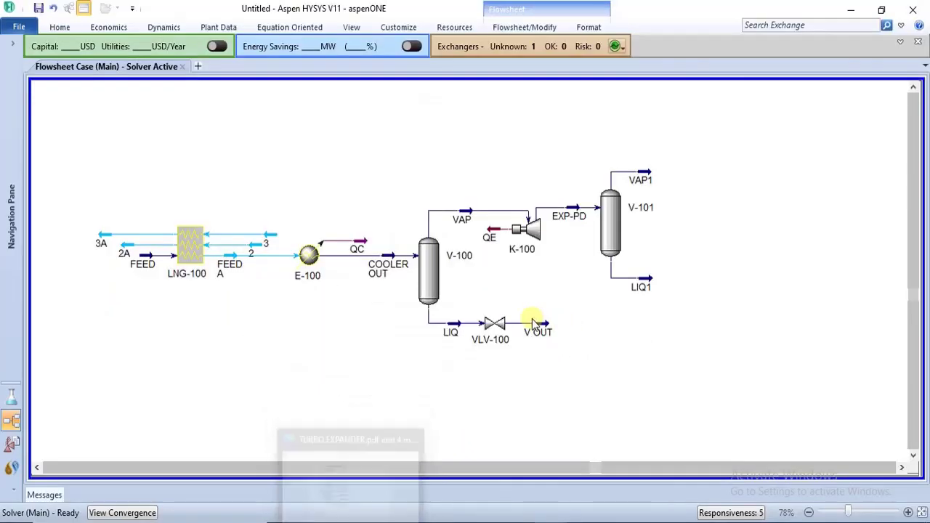
{"action": "mouse_move", "coordinate": [507, 339]}
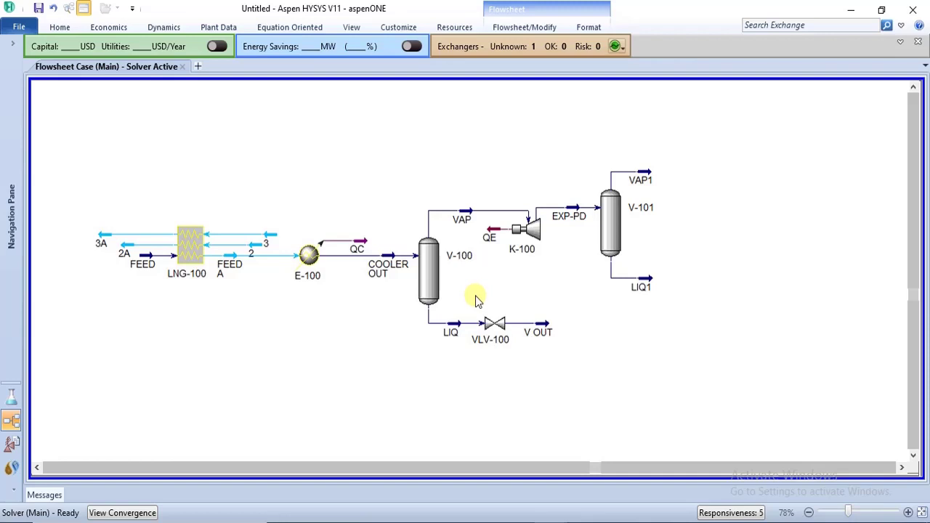
Step: Review the unknown variables and specifications of exchanger LNG-100, close its window and clear the flowsheet selection
{"action": "left_click", "coordinate": [185, 267]}
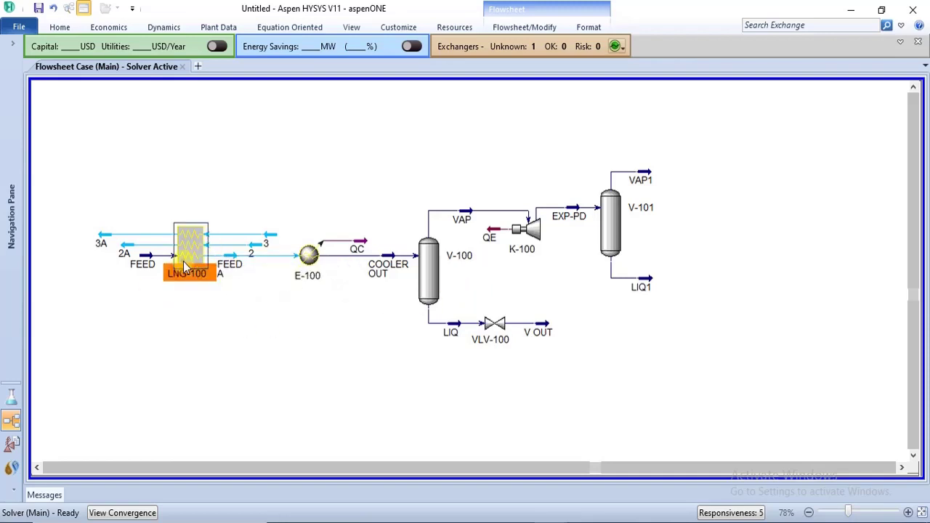
{"action": "double_click", "coordinate": [184, 266]}
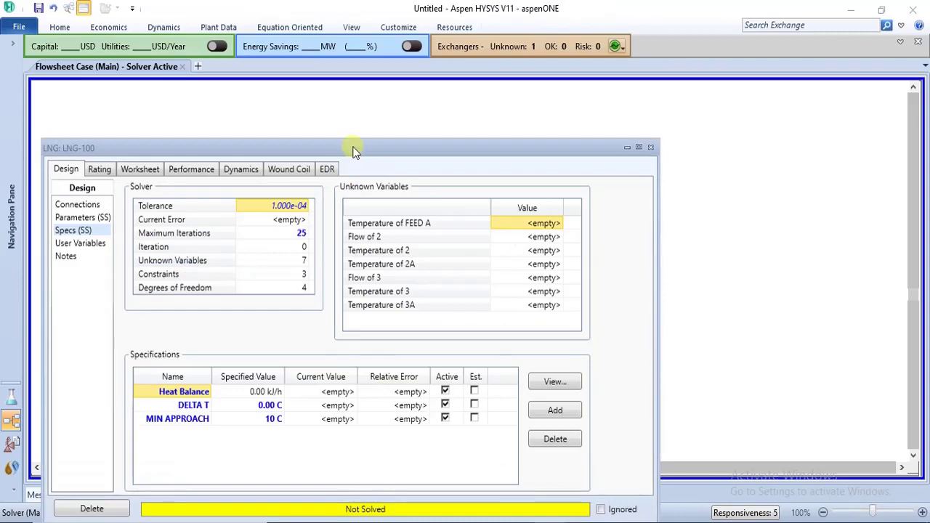
{"action": "left_click_drag", "start_coordinate": [354, 150], "coordinate": [384, 78]}
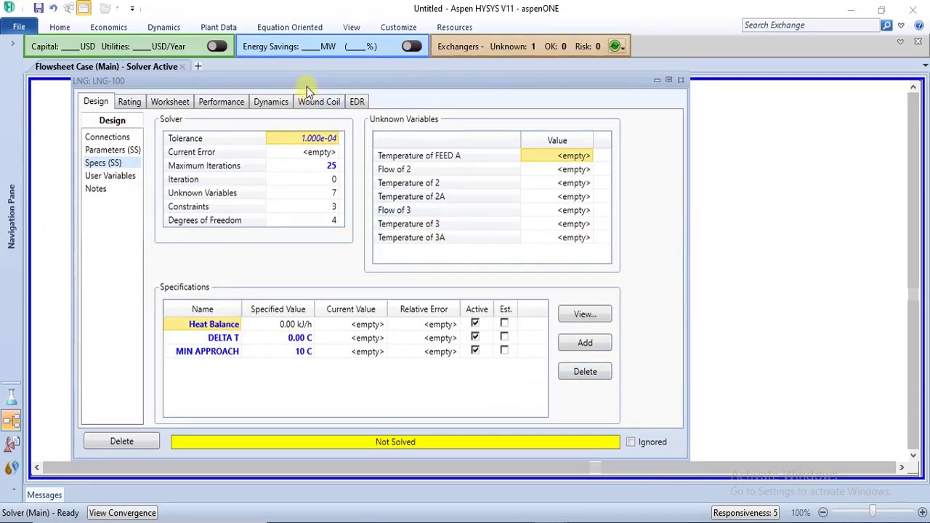
{"action": "left_click_drag", "start_coordinate": [307, 87], "coordinate": [378, 103]}
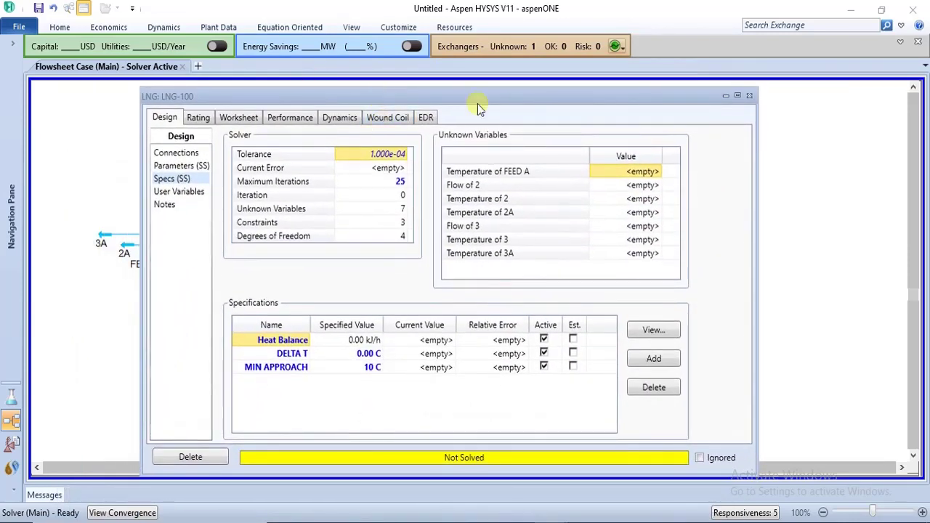
{"action": "left_click", "coordinate": [751, 95]}
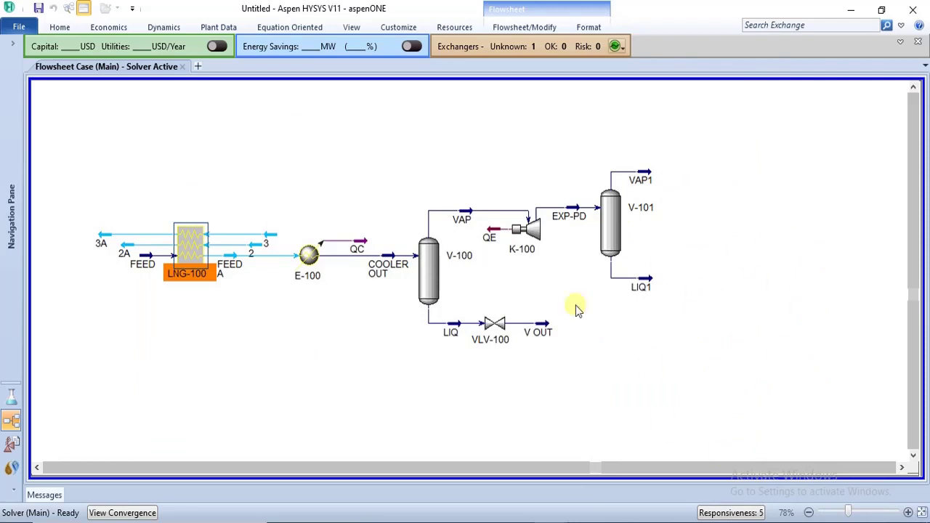
{"action": "left_click", "coordinate": [452, 331]}
{"action": "left_click", "coordinate": [437, 380]}
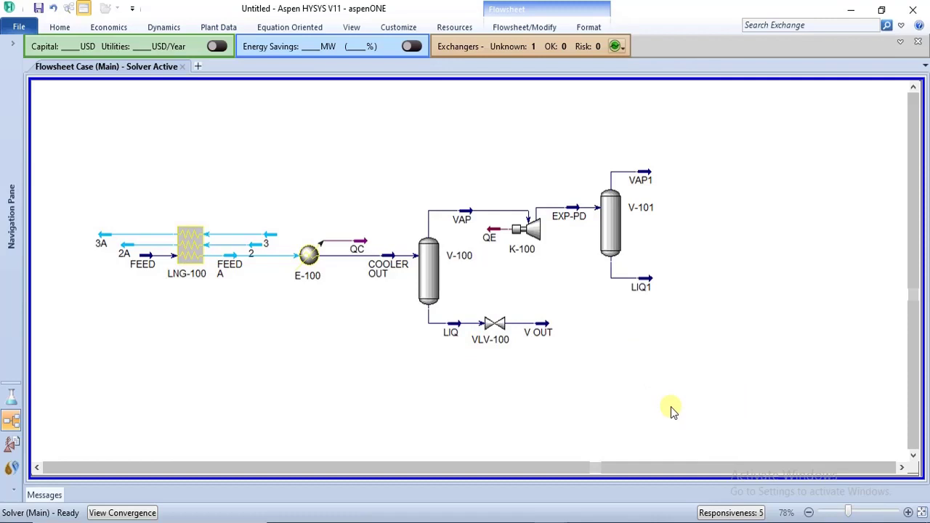
Step: Rename expander K-100 as TURBO-EXP, close its window and deselect it on the flowsheet
{"action": "mouse_move", "coordinate": [528, 248]}
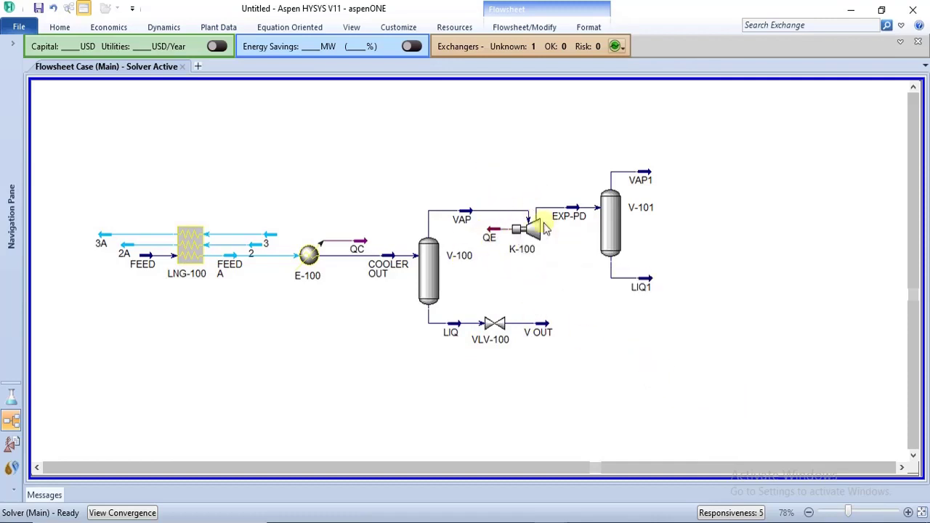
{"action": "double_click", "coordinate": [520, 233]}
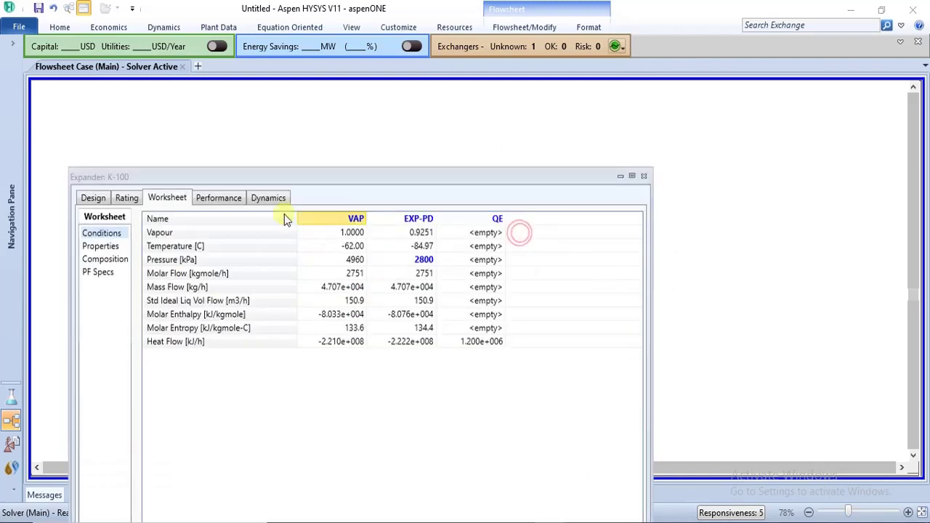
{"action": "left_click", "coordinate": [88, 198]}
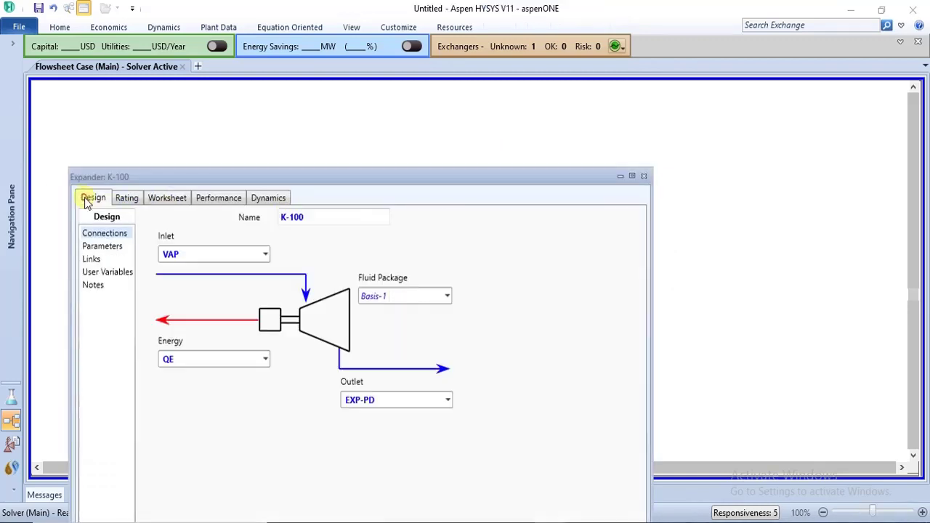
{"action": "left_click", "coordinate": [323, 215]}
{"action": "key", "text": "BackSpace"}
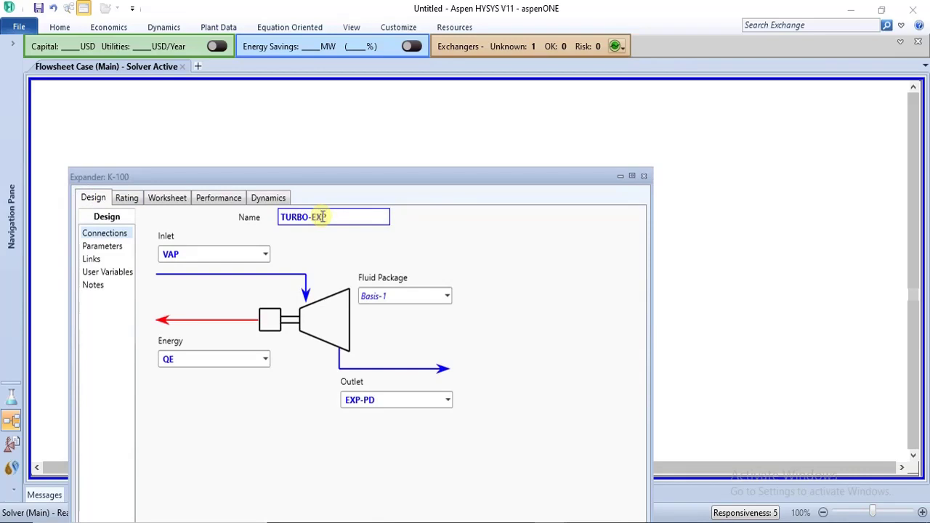
{"action": "key", "text": "Return"}
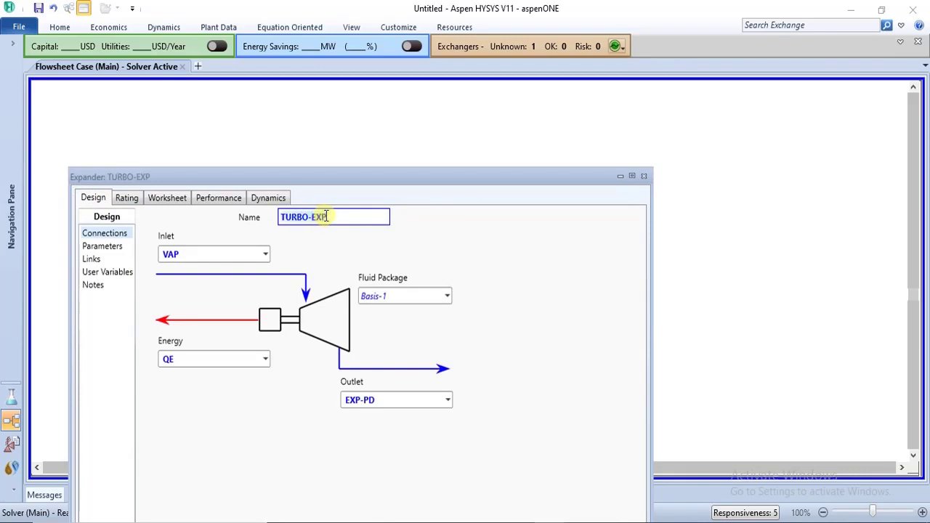
{"action": "left_click", "coordinate": [644, 177]}
{"action": "left_click", "coordinate": [703, 242]}
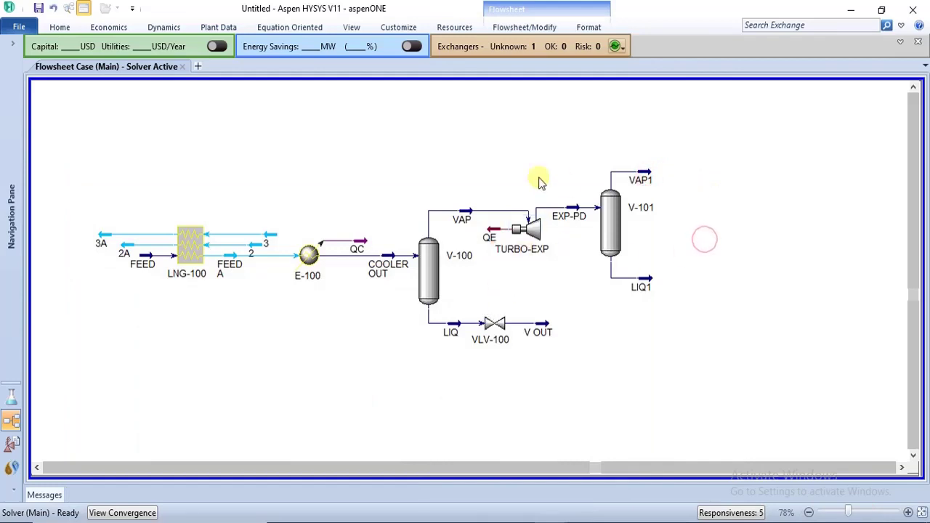
{"action": "mouse_move", "coordinate": [494, 239]}
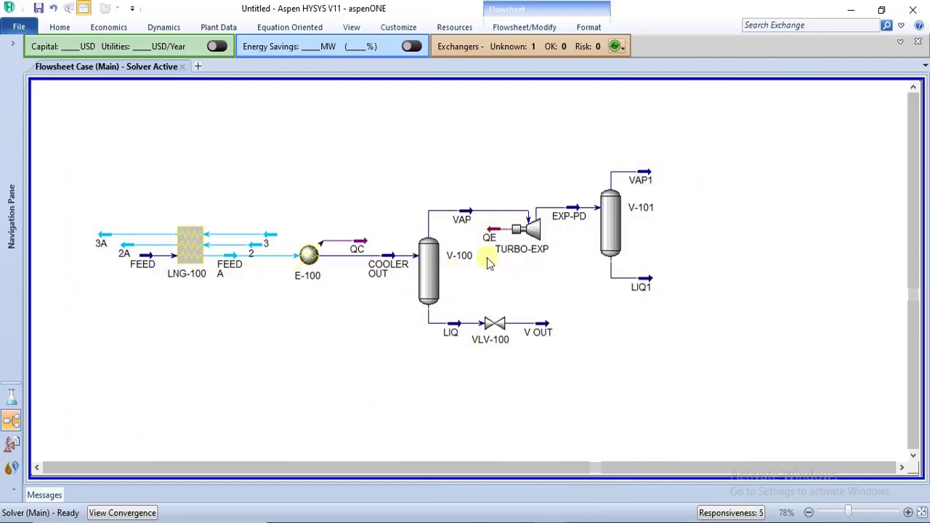